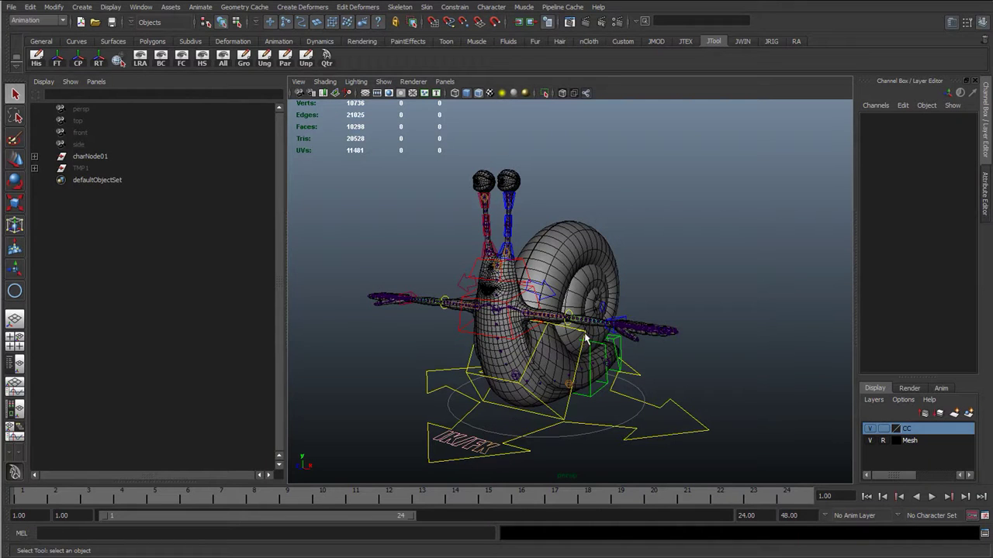
- Examine the snail rig from several angles, closing in on the head and antennae
{"action": "left_click_drag", "start_coordinate": [585, 339], "coordinate": [518, 350], "text": "alt"}
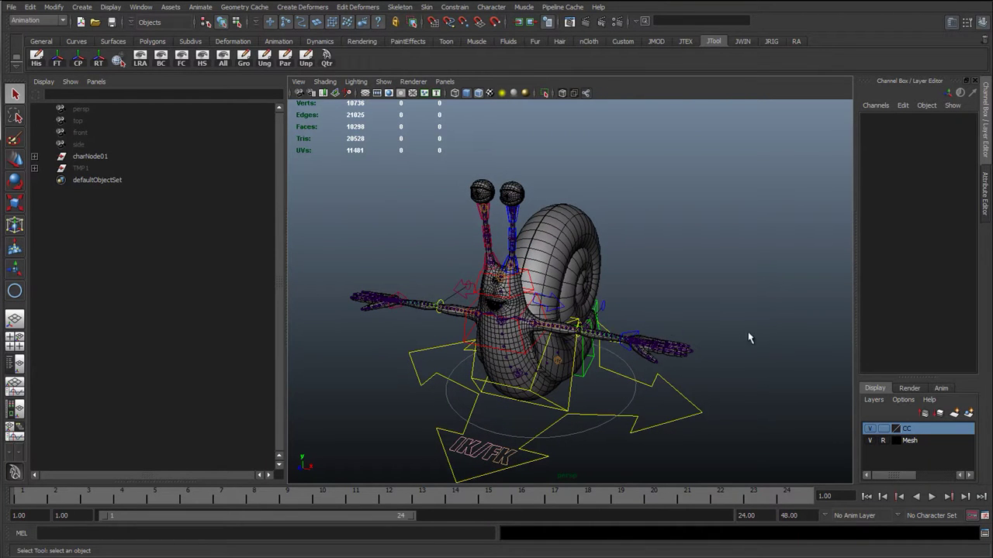
{"action": "middle_click_drag", "start_coordinate": [597, 377], "coordinate": [601, 291], "text": "alt"}
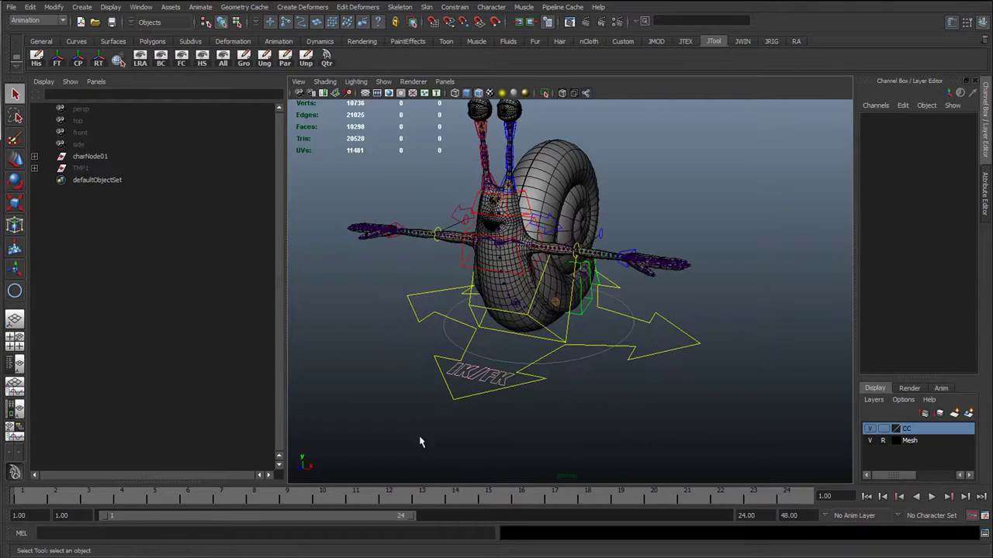
{"action": "left_click_drag", "start_coordinate": [452, 428], "coordinate": [577, 353], "text": "alt"}
{"action": "middle_click_drag", "start_coordinate": [469, 254], "coordinate": [508, 341], "text": "alt"}
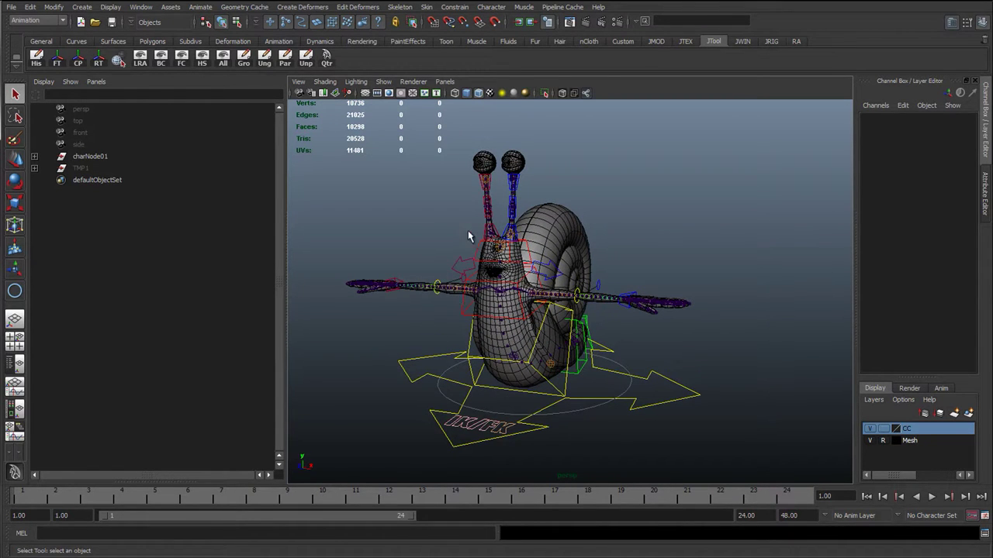
{"action": "right_click_drag", "start_coordinate": [468, 237], "coordinate": [488, 132], "text": "alt"}
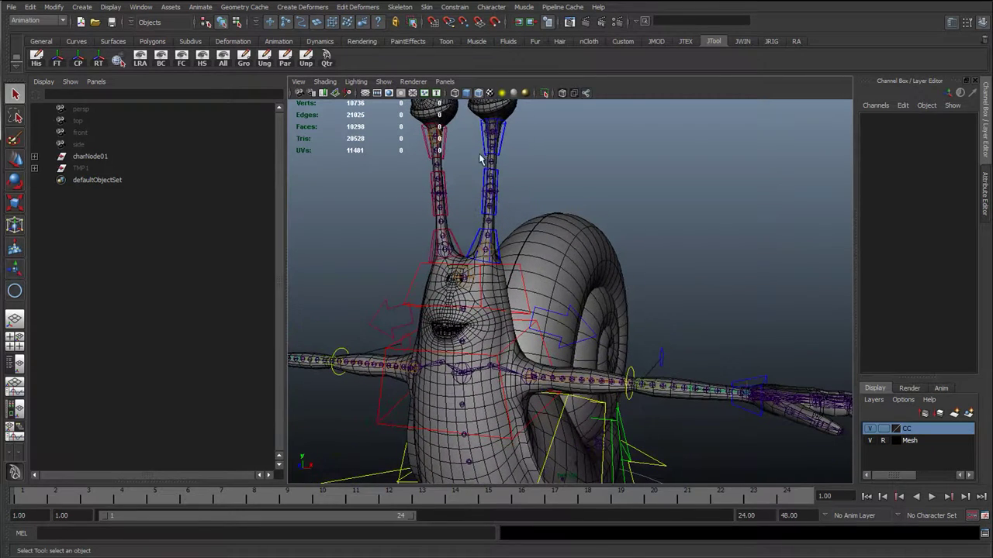
{"action": "middle_click_drag", "start_coordinate": [490, 147], "coordinate": [496, 199], "text": "alt"}
{"action": "left_click_drag", "start_coordinate": [563, 319], "coordinate": [590, 325], "text": "alt"}
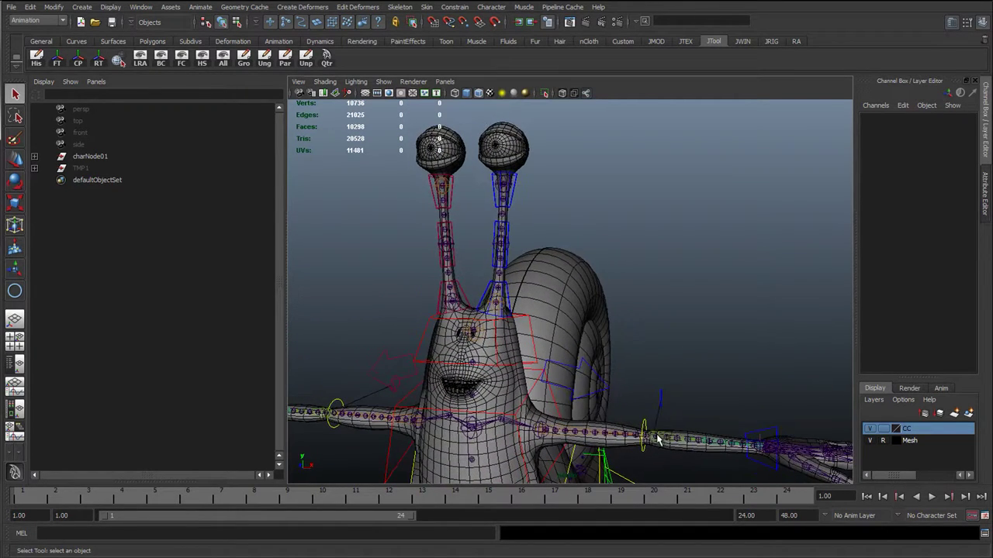
- Try moving the left arm bend control and the left antenna's middle control, undoing each move
{"action": "left_click", "coordinate": [647, 427]}
{"action": "key", "text": "w"}
{"action": "left_click_drag", "start_coordinate": [645, 436], "coordinate": [672, 381]}
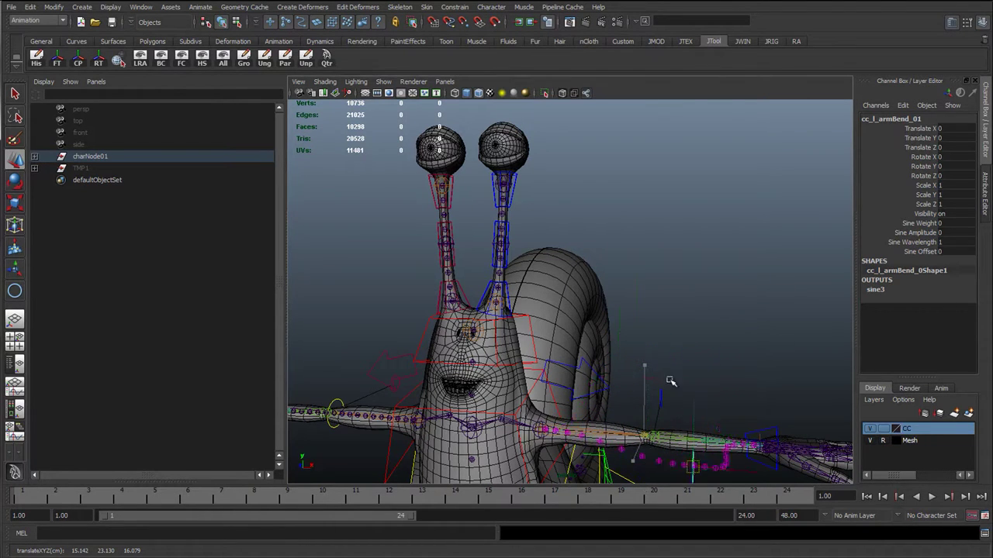
{"action": "key", "text": "ctrl+z"}
{"action": "left_click", "coordinate": [507, 227]}
{"action": "left_click_drag", "start_coordinate": [502, 243], "coordinate": [602, 218]}
{"action": "key", "text": "ctrl+z"}
{"action": "left_click", "coordinate": [603, 217]}
- Inspect the left antenna's middle control up close, along with its channels, then clear the selection
{"action": "scroll", "coordinate": [507, 239], "scroll_direction": "up", "scroll_amount": 5}
{"action": "middle_click_drag", "start_coordinate": [507, 240], "coordinate": [555, 251], "text": "alt"}
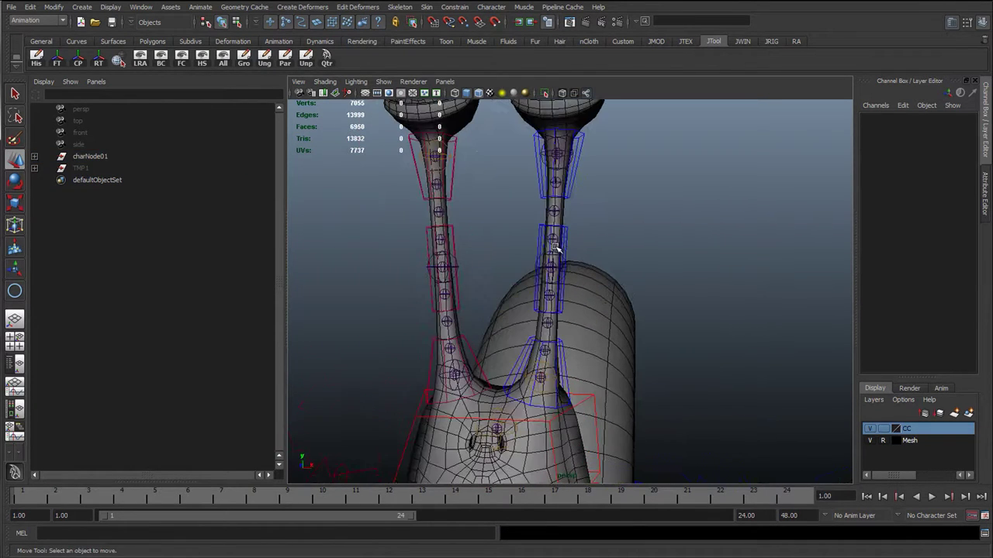
{"action": "left_click", "coordinate": [565, 232]}
{"action": "scroll", "coordinate": [709, 340], "scroll_direction": "down", "scroll_amount": 5}
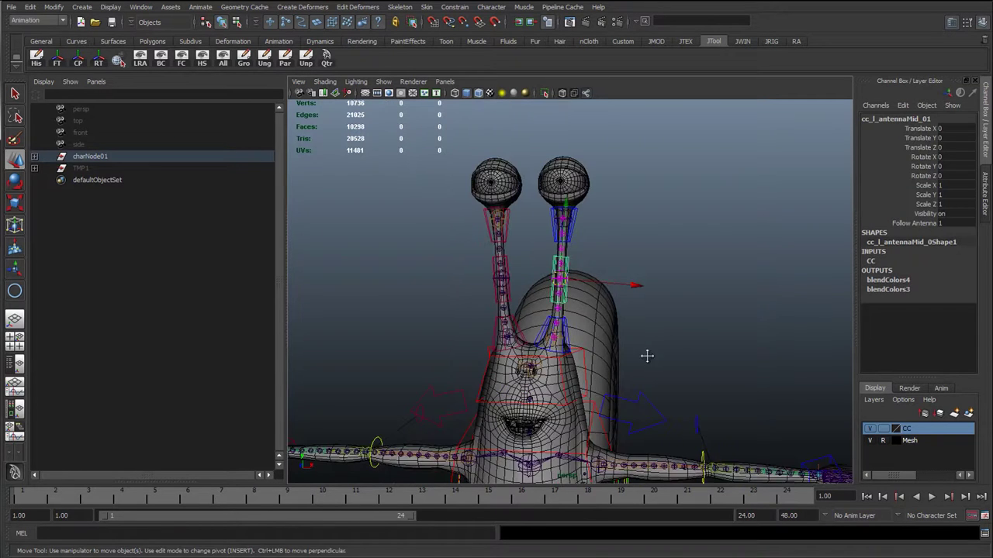
{"action": "middle_click_drag", "start_coordinate": [614, 370], "coordinate": [552, 281], "text": "alt"}
{"action": "scroll", "coordinate": [477, 313], "scroll_direction": "up", "scroll_amount": 2}
{"action": "left_click_drag", "start_coordinate": [404, 260], "coordinate": [465, 277], "text": "alt"}
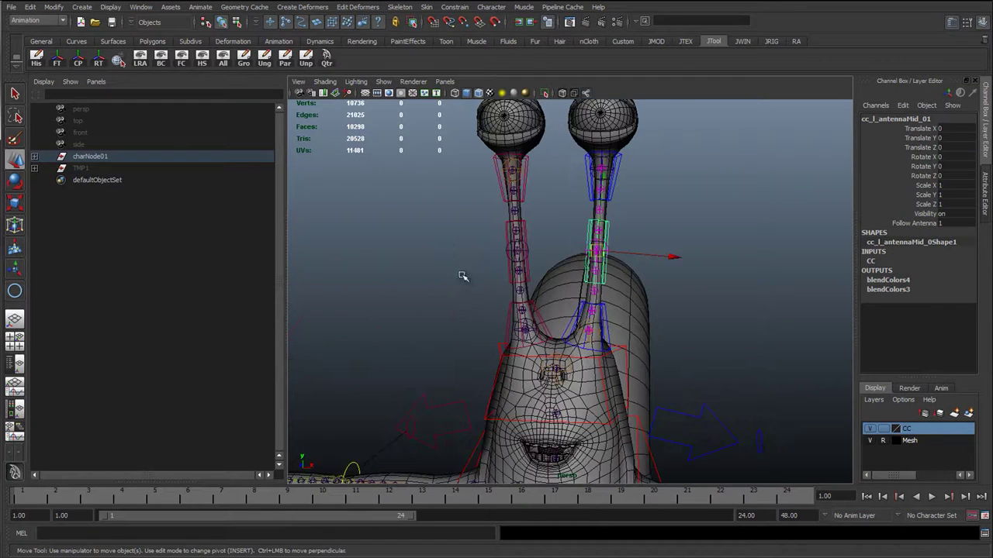
{"action": "left_click", "coordinate": [333, 155]}
- Hide the Mesh layer and frame the antenna controls in the front view
{"action": "left_click", "coordinate": [869, 441]}
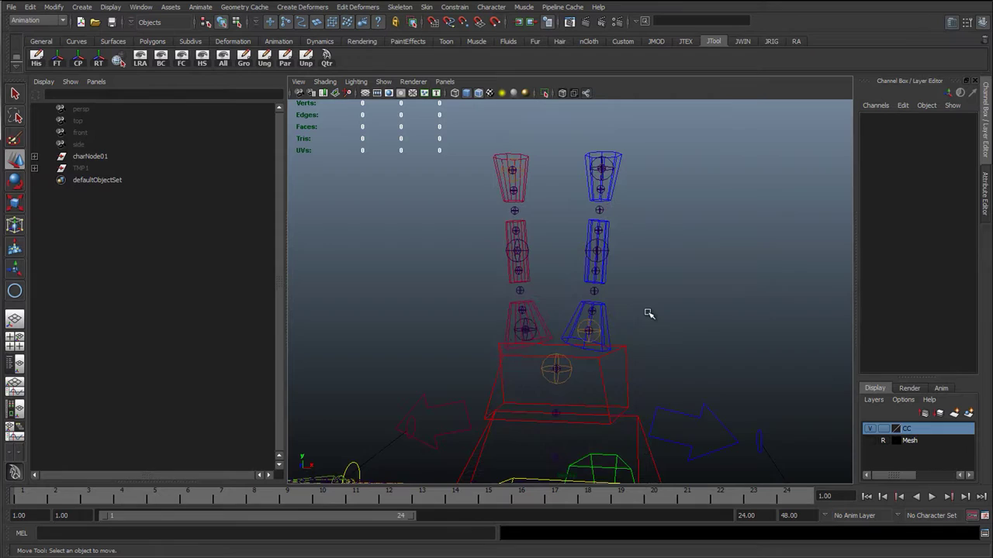
{"action": "key", "text": "space"}
{"action": "left_click_drag", "start_coordinate": [648, 312], "coordinate": [648, 341]}
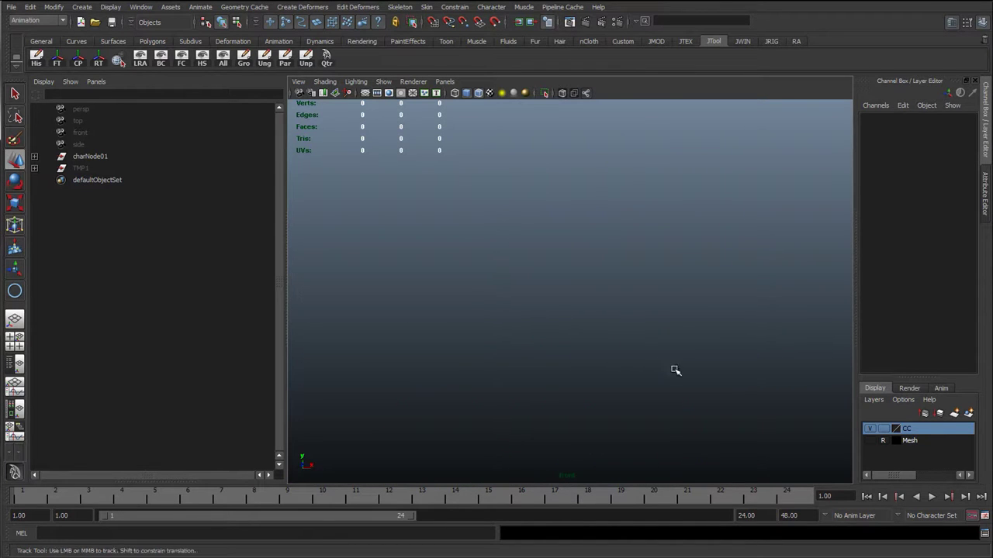
{"action": "key", "text": "a"}
{"action": "scroll", "coordinate": [584, 375], "scroll_direction": "up", "scroll_amount": 12}
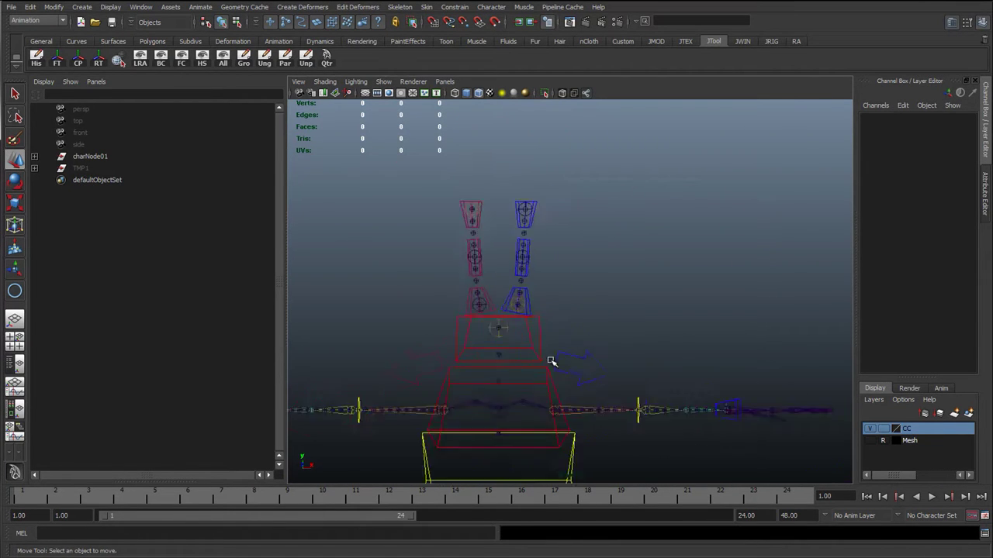
{"action": "middle_click_drag", "start_coordinate": [489, 333], "coordinate": [561, 370], "text": "alt"}
{"action": "scroll", "coordinate": [596, 370], "scroll_direction": "up", "scroll_amount": 2}
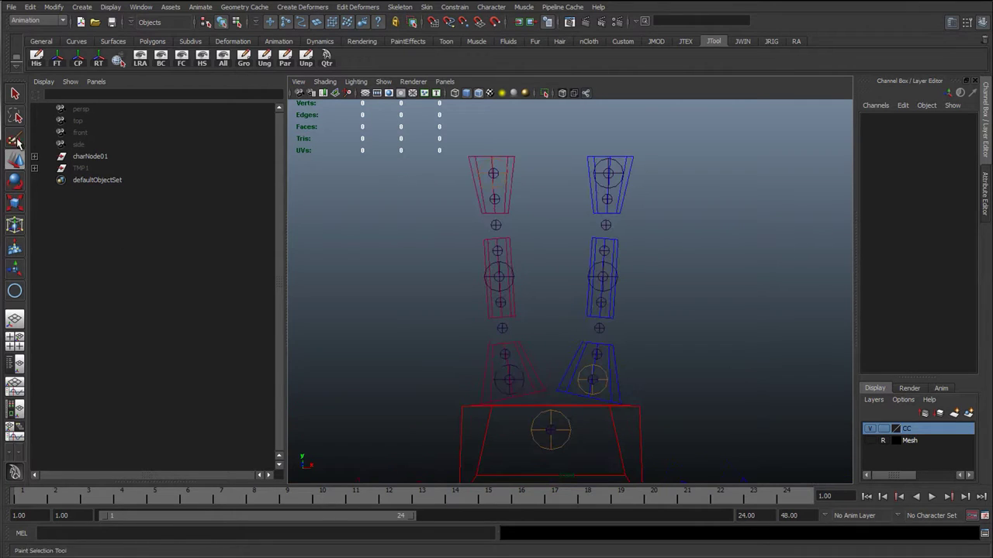
- Turn on the visibility of the extra_toHide01 group inside charNode01's extraNodes01
{"action": "left_click", "coordinate": [34, 156]}
{"action": "left_click", "coordinate": [87, 193]}
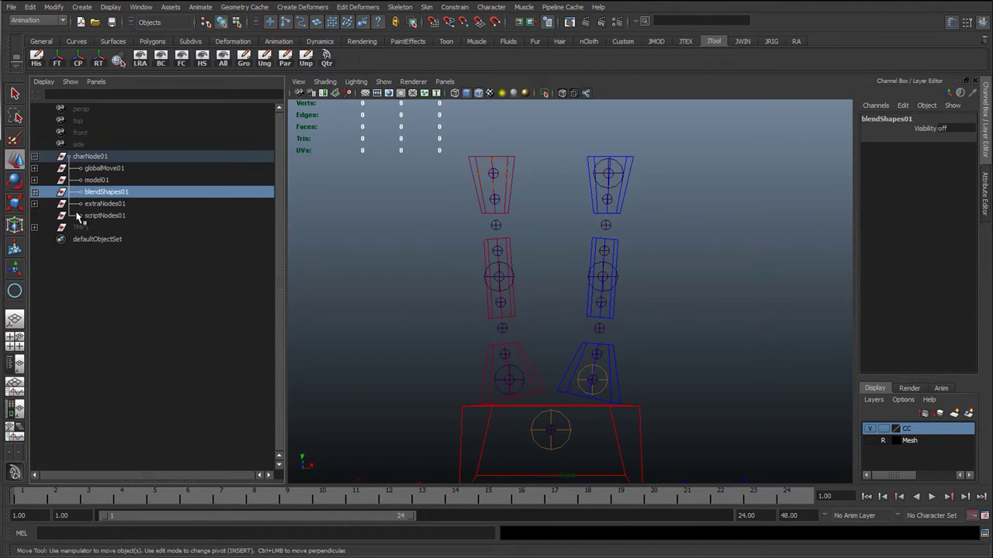
{"action": "left_click", "coordinate": [35, 204]}
{"action": "left_click", "coordinate": [109, 228]}
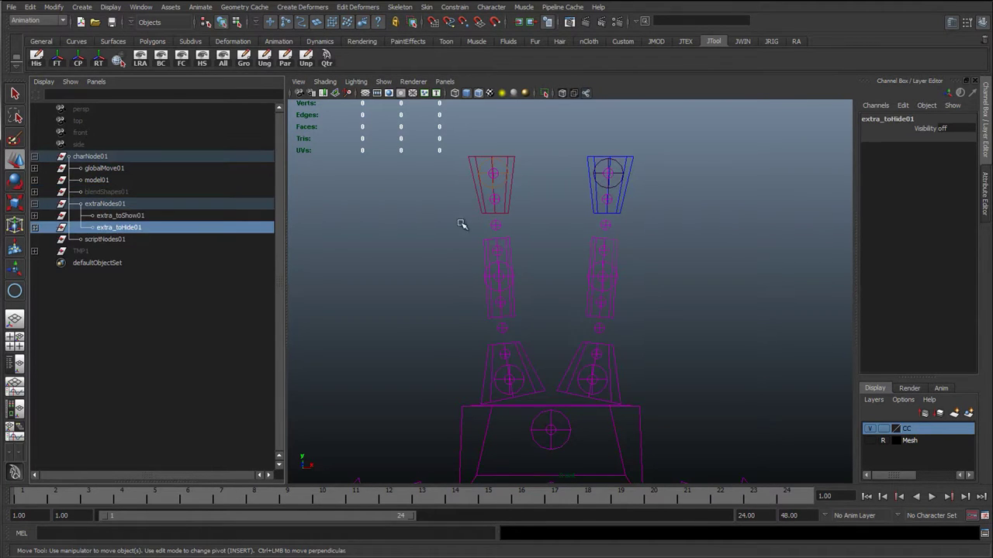
{"action": "left_click", "coordinate": [957, 129]}
{"action": "type", "text": "1"}
{"action": "key", "text": "Return"}
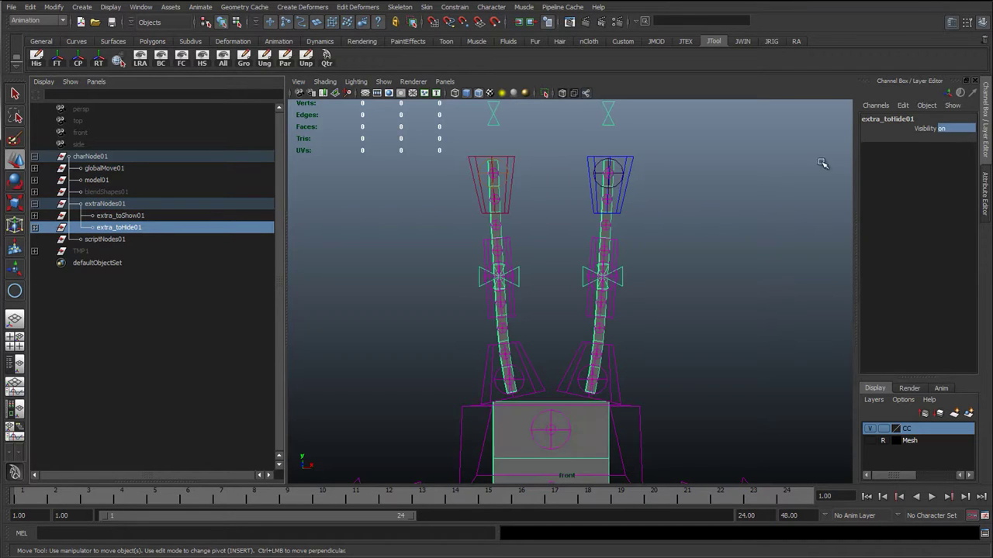
- Duplicate the right and left antenna ribbon surfaces together
{"action": "left_click", "coordinate": [521, 297]}
{"action": "left_click", "coordinate": [508, 324]}
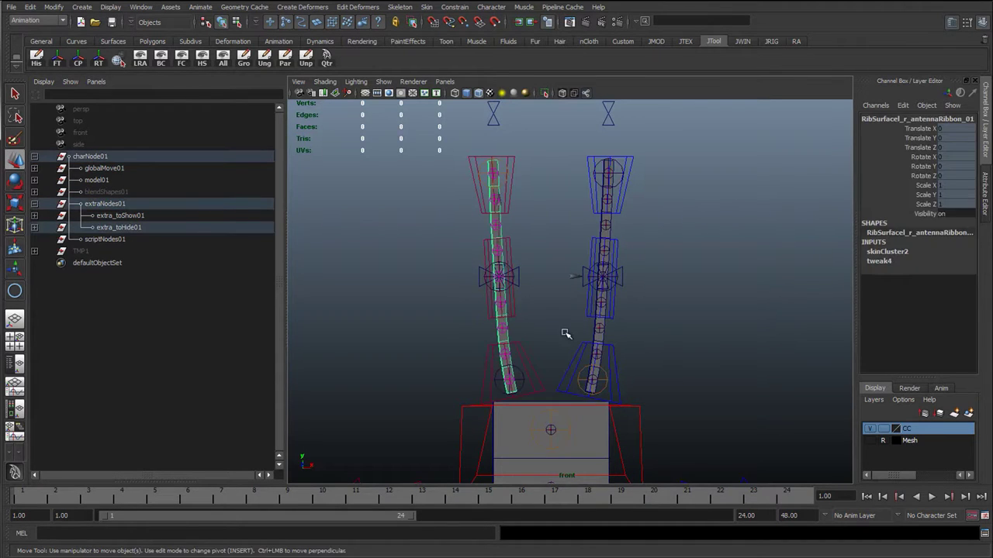
{"action": "scroll", "coordinate": [590, 338], "scroll_direction": "up", "scroll_amount": 2}
{"action": "left_click", "coordinate": [614, 350], "text": "shift"}
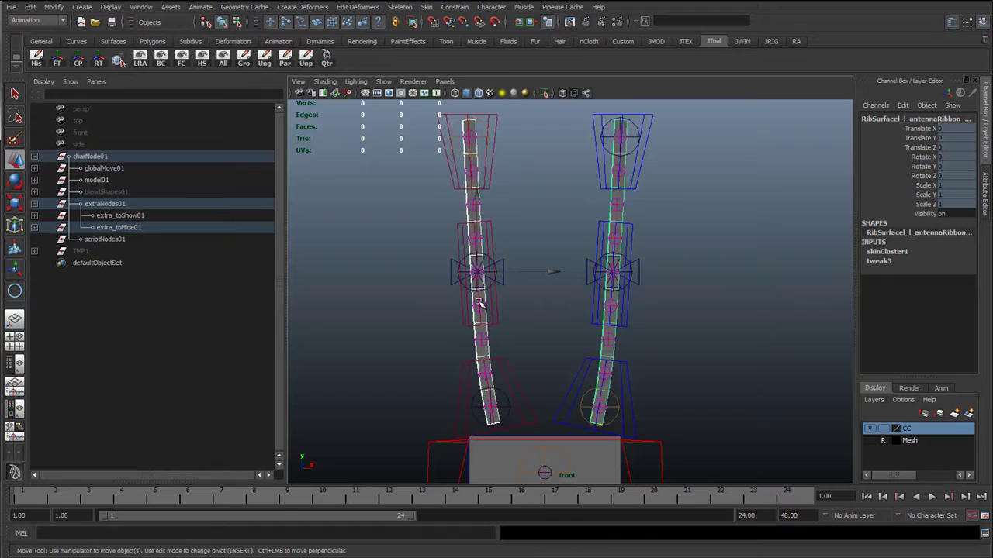
{"action": "key", "text": "ctrl+d"}
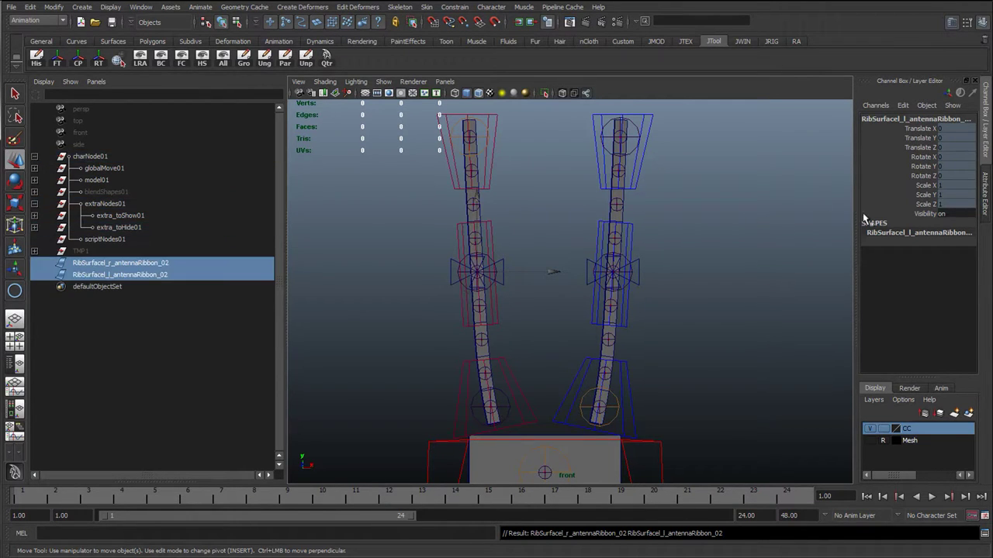
- Unlock the translate, rotate and scale channels on both duplicated antenna ribbons
{"action": "left_click_drag", "start_coordinate": [933, 205], "coordinate": [930, 128]}
{"action": "right_click", "coordinate": [917, 141]}
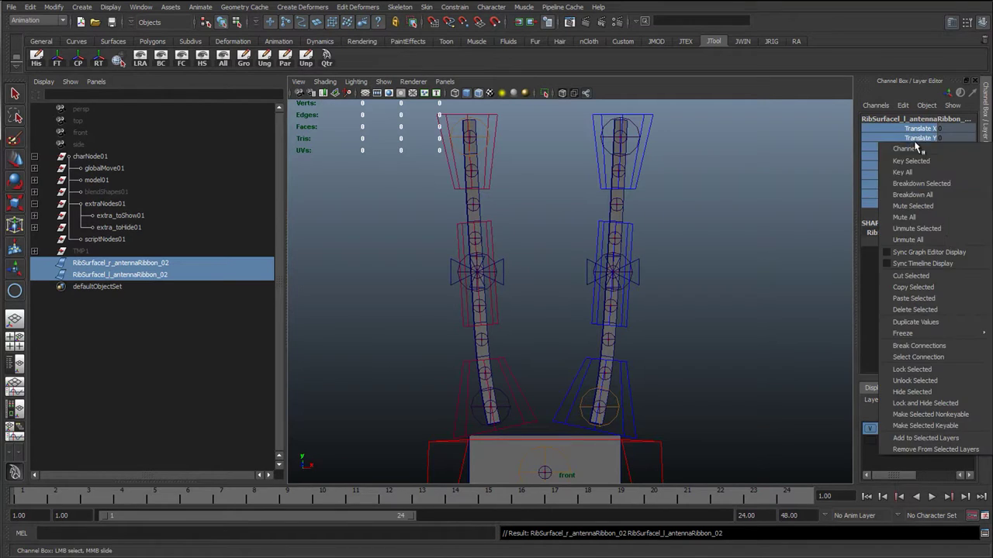
{"action": "left_click", "coordinate": [946, 381]}
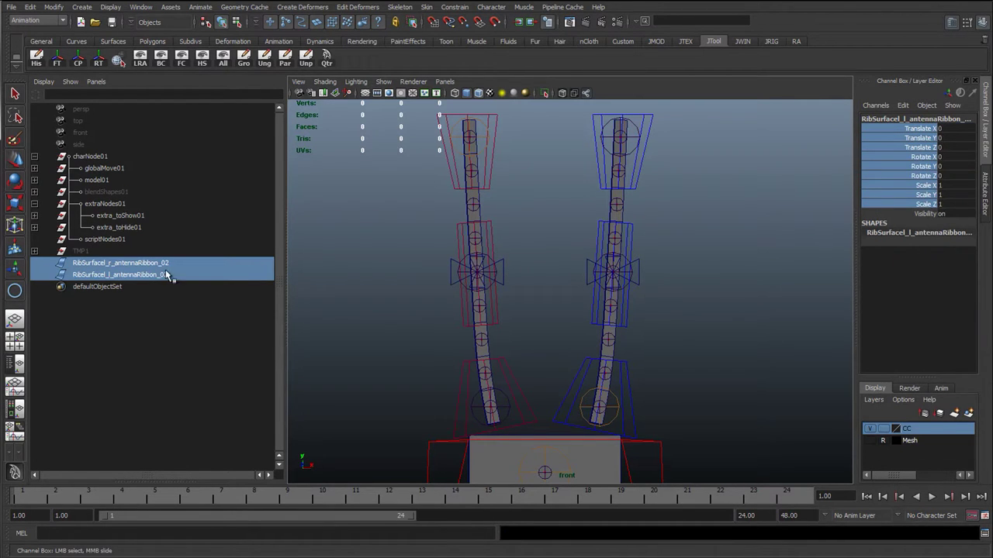
- Move the duplicated right antenna ribbon outward from the rig, setting its Translate X to -5
{"action": "left_click", "coordinate": [149, 265]}
{"action": "key", "text": "w"}
{"action": "left_click_drag", "start_coordinate": [566, 272], "coordinate": [468, 278]}
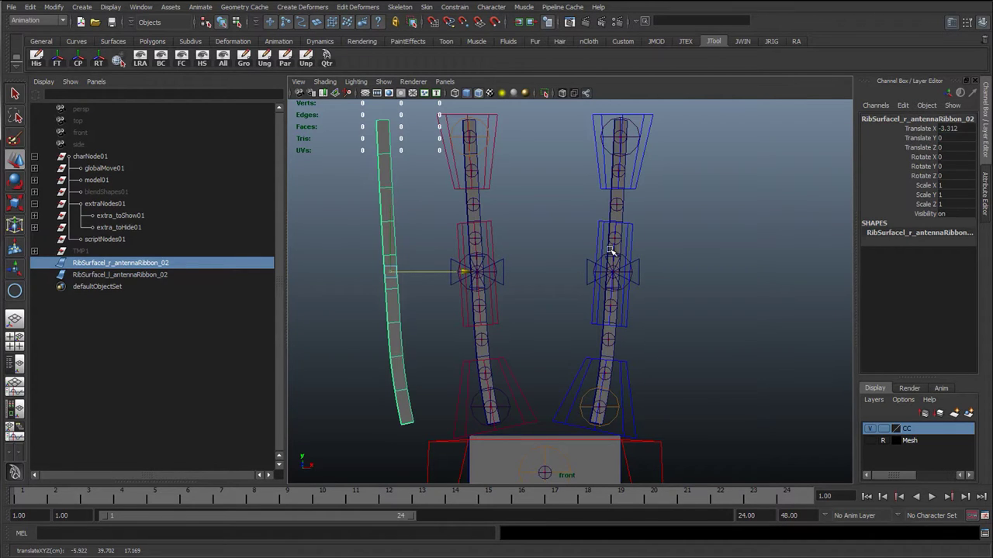
{"action": "middle_click_drag", "start_coordinate": [609, 245], "coordinate": [592, 246]}
{"action": "left_click", "coordinate": [950, 129]}
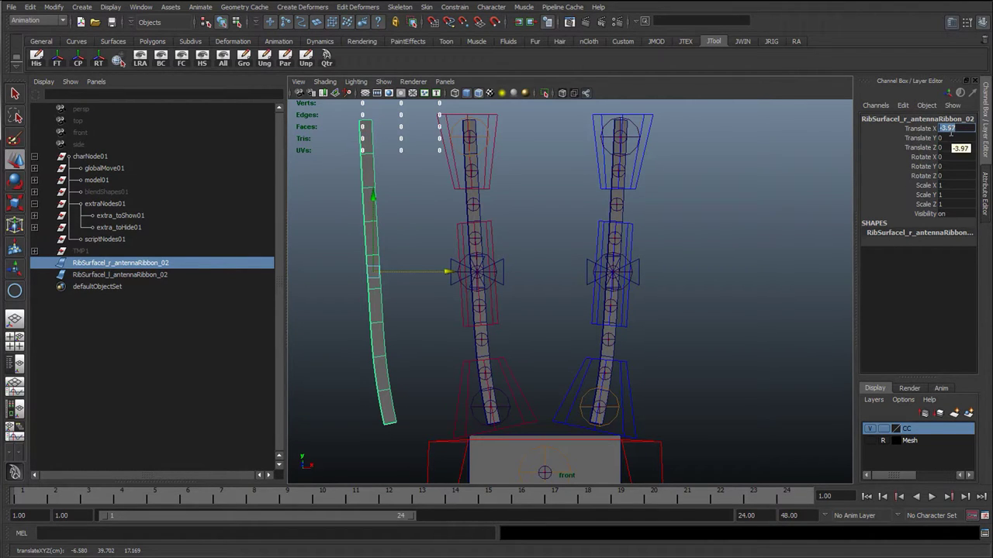
{"action": "type", "text": "-5"}
{"action": "key", "text": "Return"}
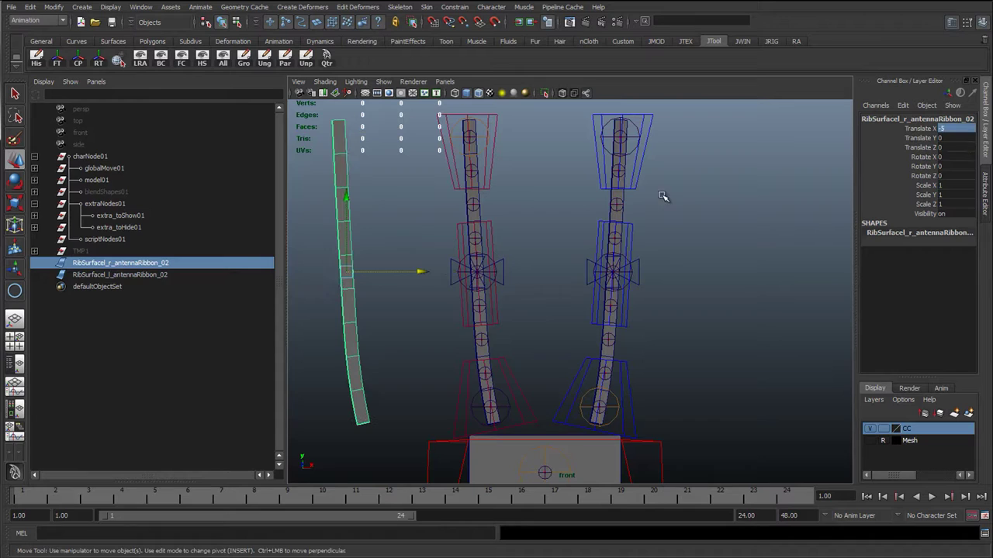
- Move the duplicated left antenna ribbon outward from the rig, setting its Translate X to 5
{"action": "left_click", "coordinate": [145, 276]}
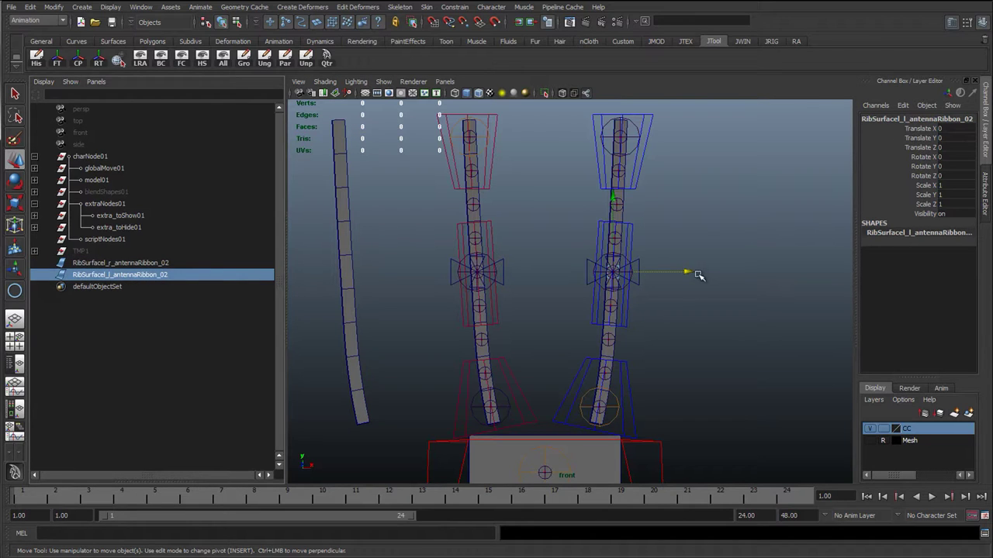
{"action": "left_click_drag", "start_coordinate": [698, 276], "coordinate": [766, 273]}
{"action": "left_click", "coordinate": [950, 129]}
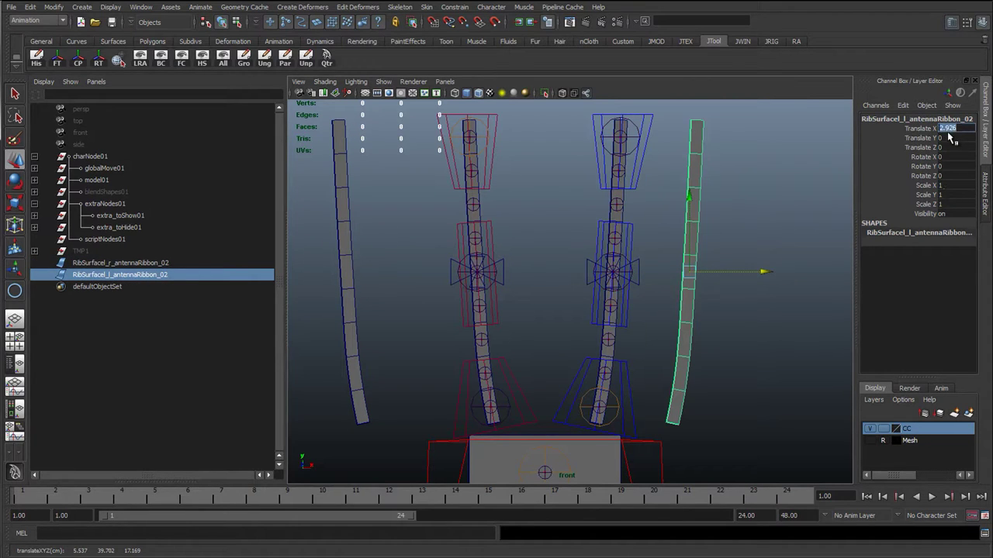
{"action": "type", "text": "5"}
{"action": "key", "text": "Return"}
- Set the duplicated right antenna ribbon's Translate X to -8
{"action": "scroll", "coordinate": [605, 253], "scroll_direction": "down", "scroll_amount": 6}
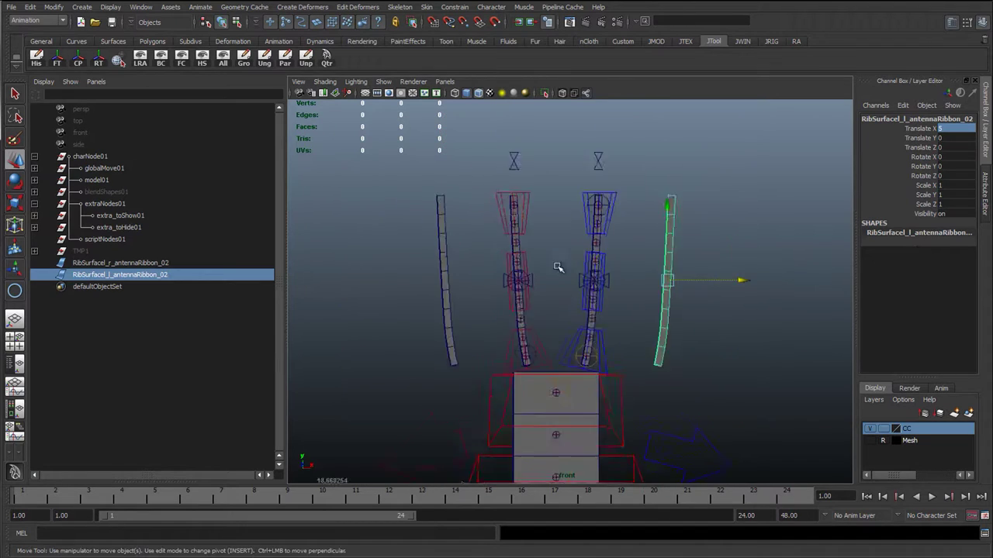
{"action": "left_click", "coordinate": [467, 313]}
{"action": "scroll", "coordinate": [464, 260], "scroll_direction": "down", "scroll_amount": 3}
{"action": "middle_click_drag", "start_coordinate": [461, 206], "coordinate": [450, 268], "text": "alt"}
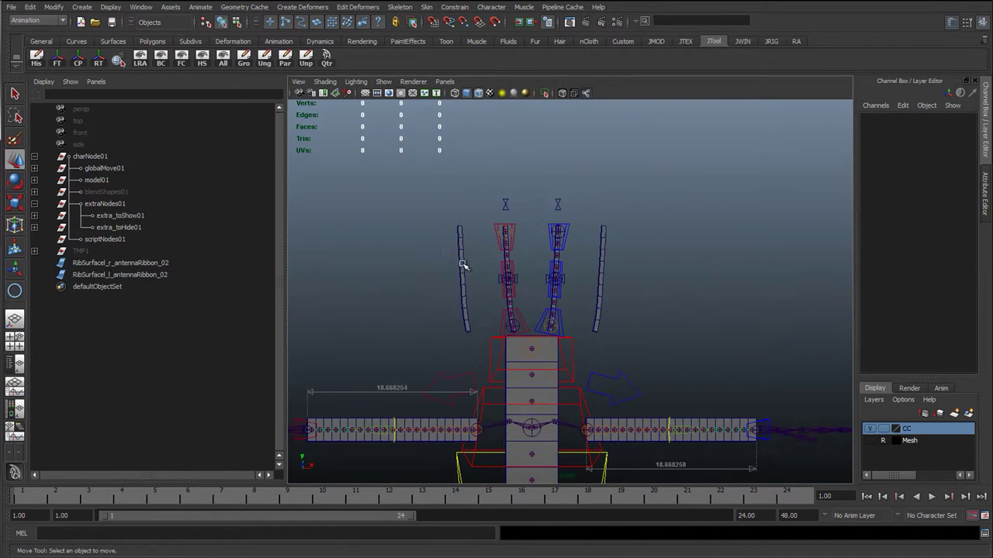
{"action": "left_click", "coordinate": [463, 263]}
{"action": "left_click_drag", "start_coordinate": [627, 260], "coordinate": [584, 272], "text": "shift"}
{"action": "scroll", "coordinate": [500, 280], "scroll_direction": "up", "scroll_amount": 4}
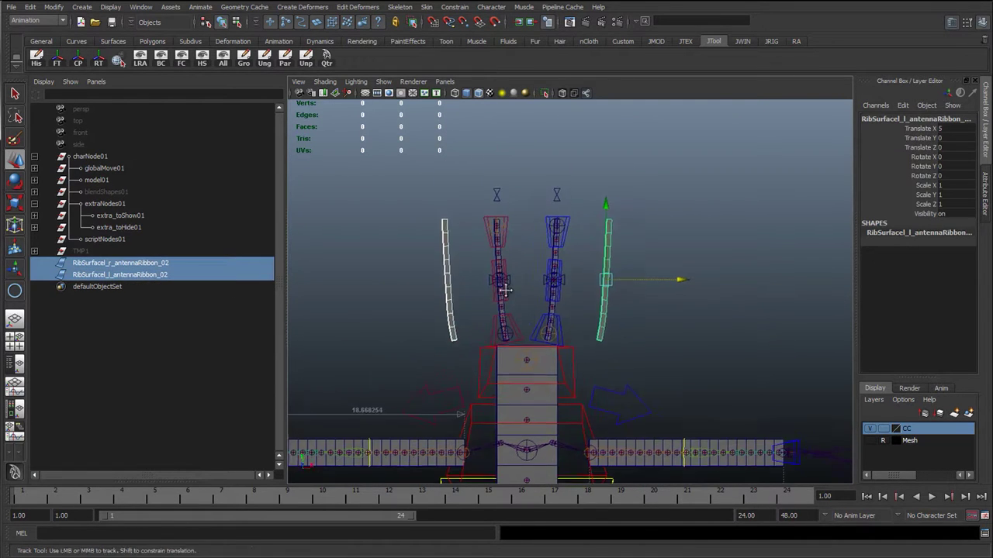
{"action": "middle_click_drag", "start_coordinate": [505, 287], "coordinate": [505, 310], "text": "alt"}
{"action": "left_click_drag", "start_coordinate": [393, 265], "coordinate": [438, 281]}
{"action": "double_click", "coordinate": [943, 129]}
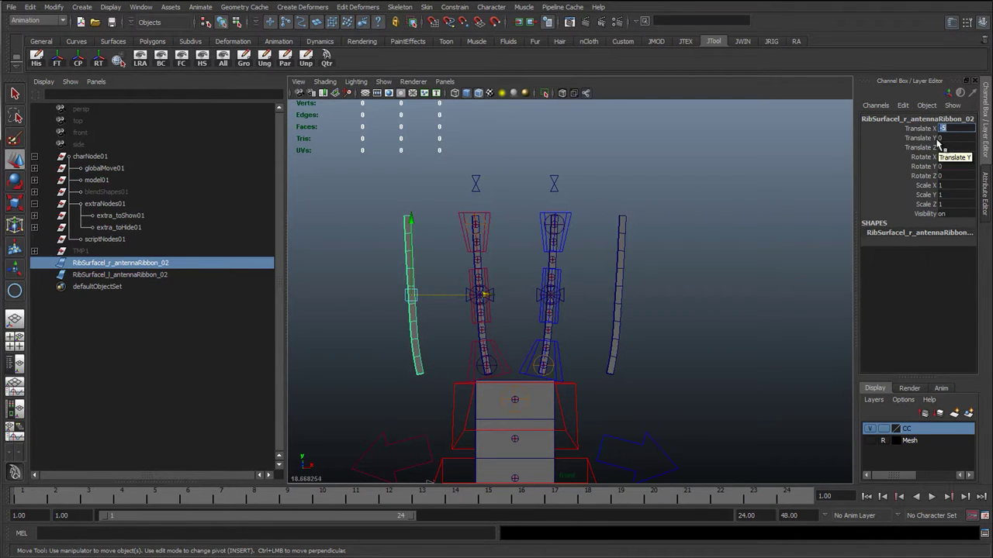
{"action": "type", "text": "-8"}
{"action": "key", "text": "Return"}
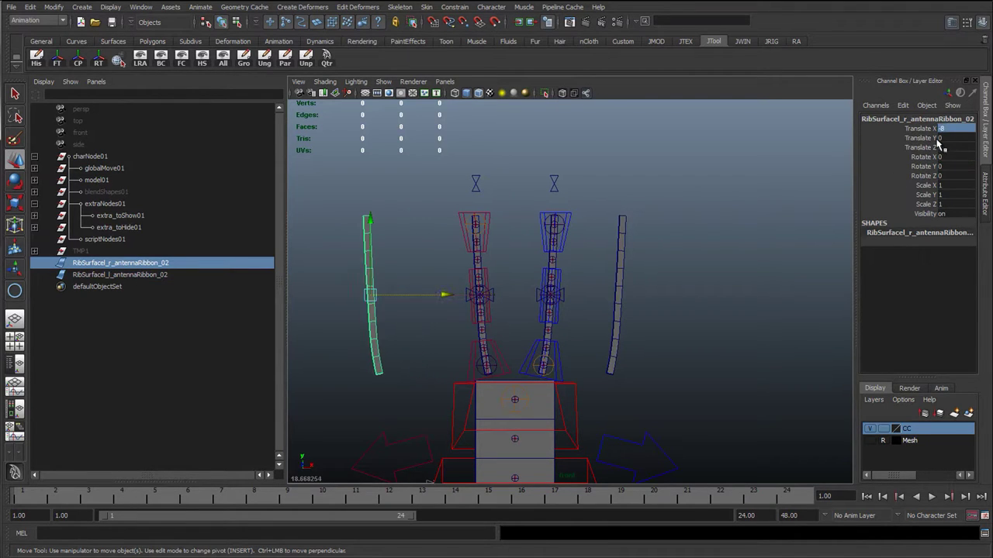
- Set the duplicated left antenna ribbon's Translate X to 8 and clear the selection
{"action": "left_click", "coordinate": [628, 260]}
{"action": "double_click", "coordinate": [942, 128]}
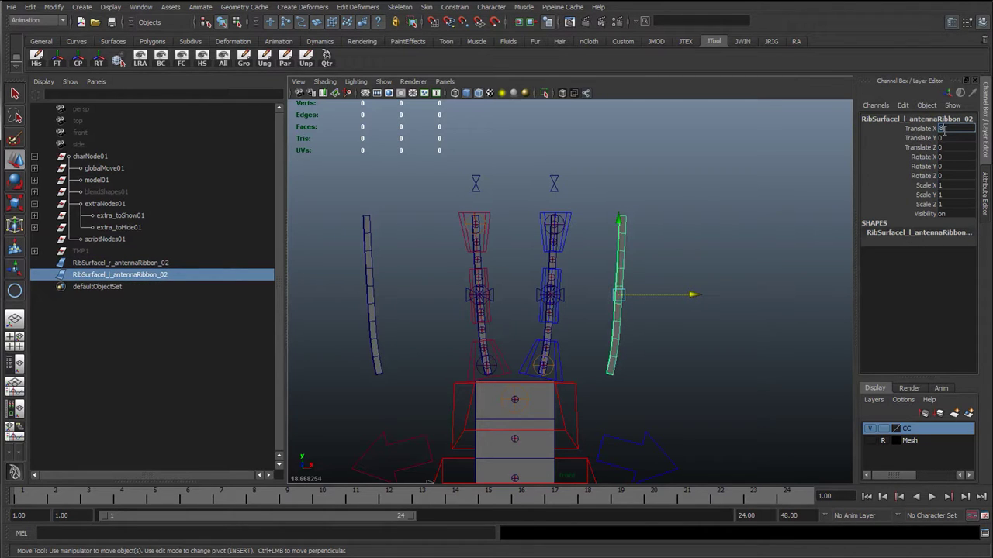
{"action": "type", "text": "8"}
{"action": "key", "text": "Return"}
{"action": "left_click", "coordinate": [587, 218]}
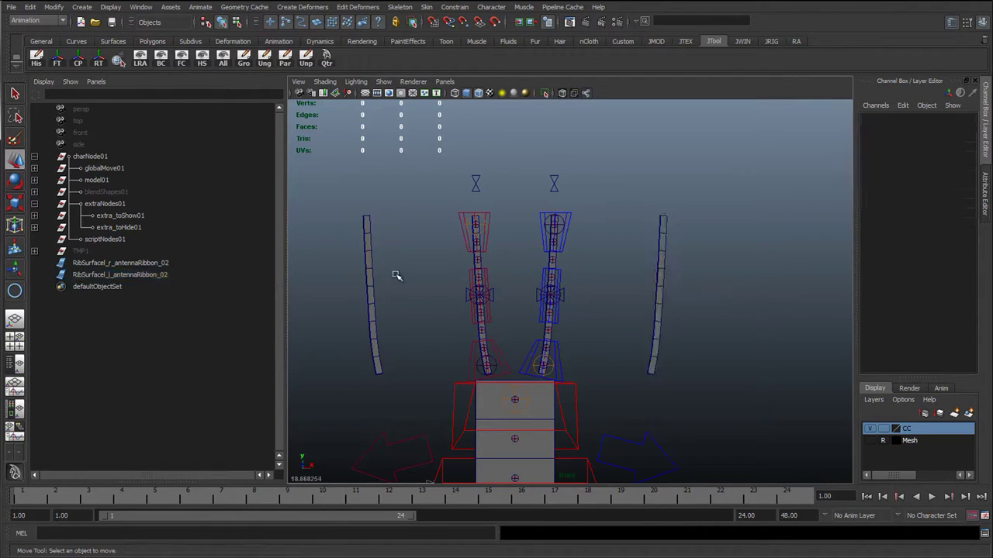
{"action": "double_click", "coordinate": [148, 264]}
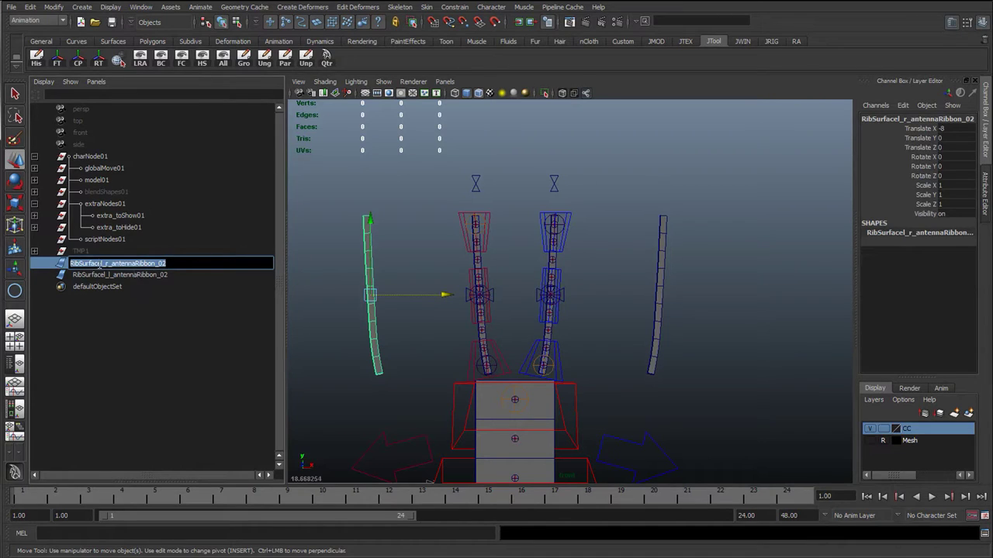
{"action": "left_click", "coordinate": [100, 263]}
{"action": "left_click", "coordinate": [144, 275]}
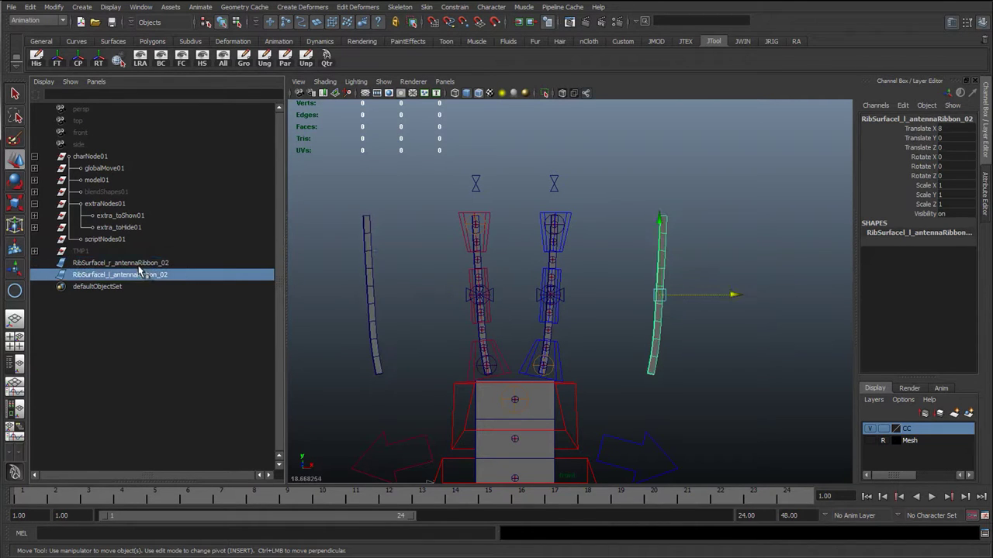
- Check the arm ribbon naming inside the blendShapes01 group and rename the left antenna ribbon copy as RibSurfacel_l_antennaRibbon_sine_01
{"action": "left_click", "coordinate": [137, 264]}
{"action": "left_click", "coordinate": [115, 194]}
{"action": "left_click", "coordinate": [34, 192]}
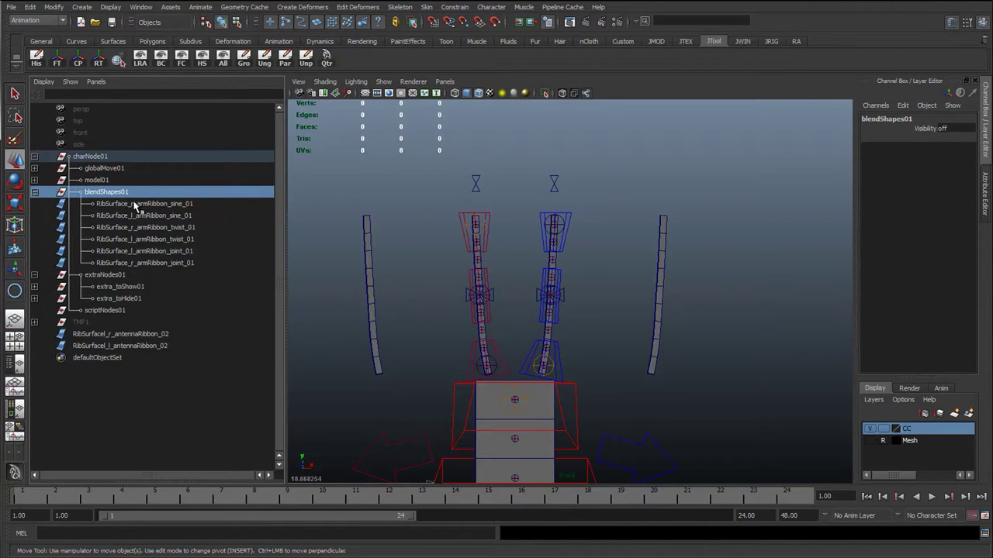
{"action": "left_click", "coordinate": [138, 204]}
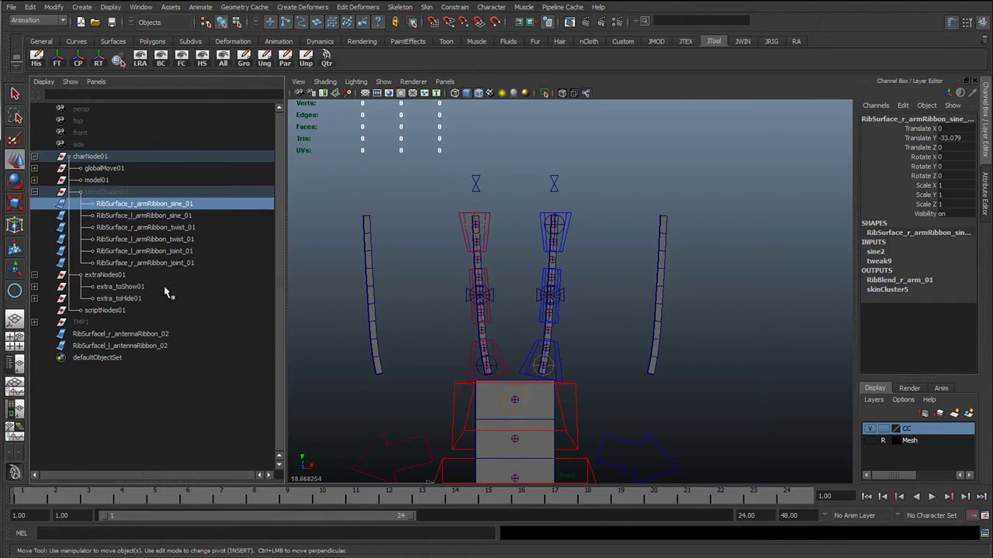
{"action": "left_click", "coordinate": [118, 346]}
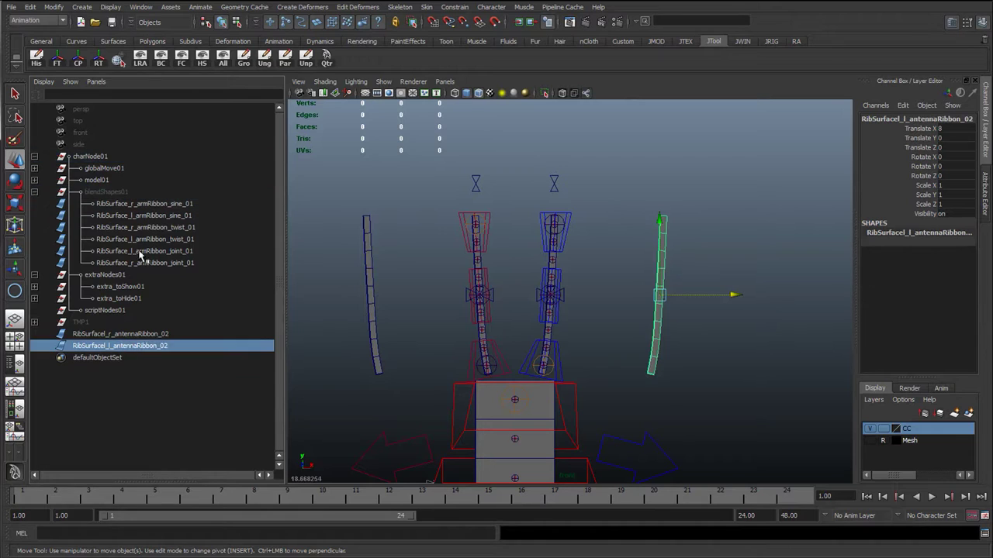
{"action": "double_click", "coordinate": [157, 348]}
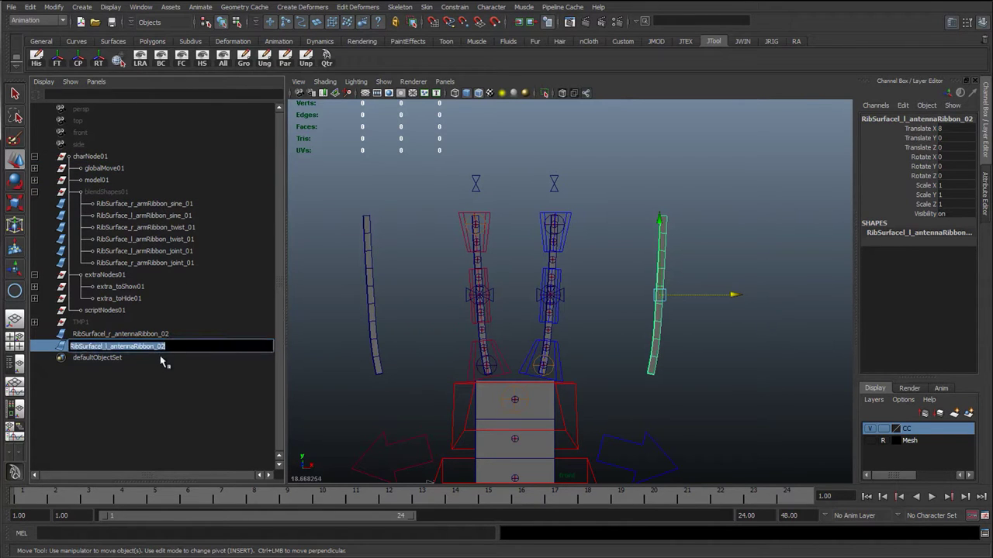
{"action": "left_click", "coordinate": [159, 348]}
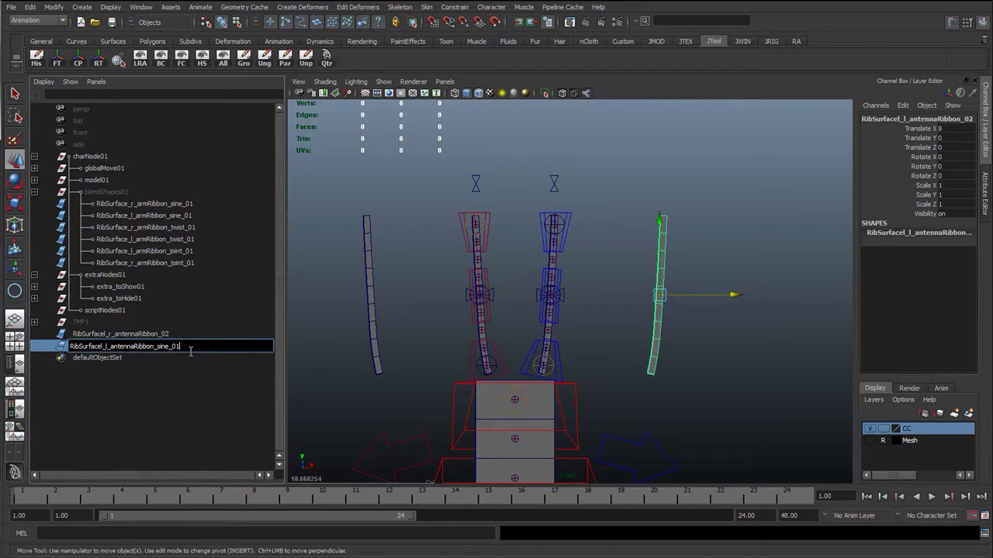
{"action": "key", "text": "Return"}
- Rename the right antenna ribbon copy as RibSurfacel_r_antennaRibbon_sine_01, clear the selection and collapse the blendShapes01 group
{"action": "double_click", "coordinate": [157, 347]}
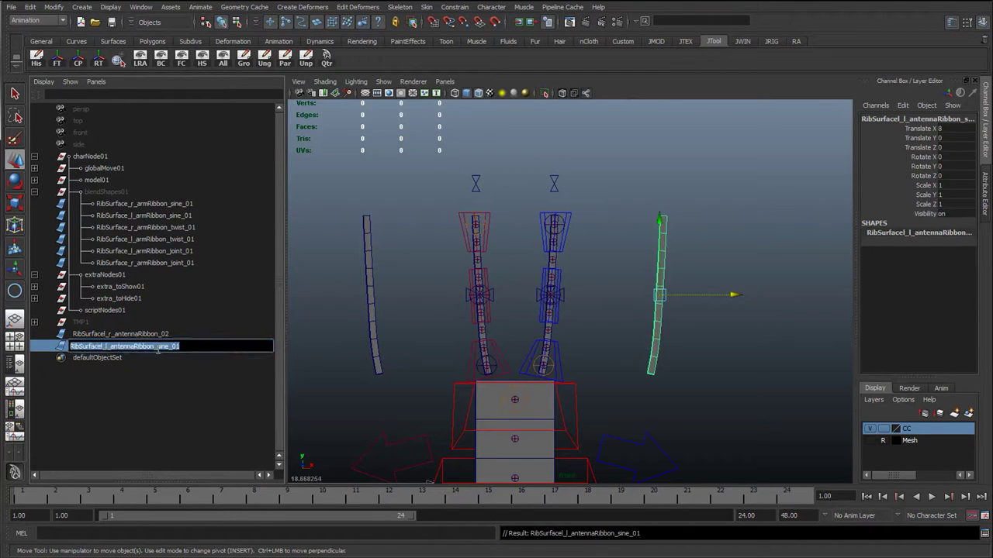
{"action": "double_click", "coordinate": [154, 334]}
{"action": "type", "text": "RibSurfaceI_l_antennaRibbon_sine_01"}
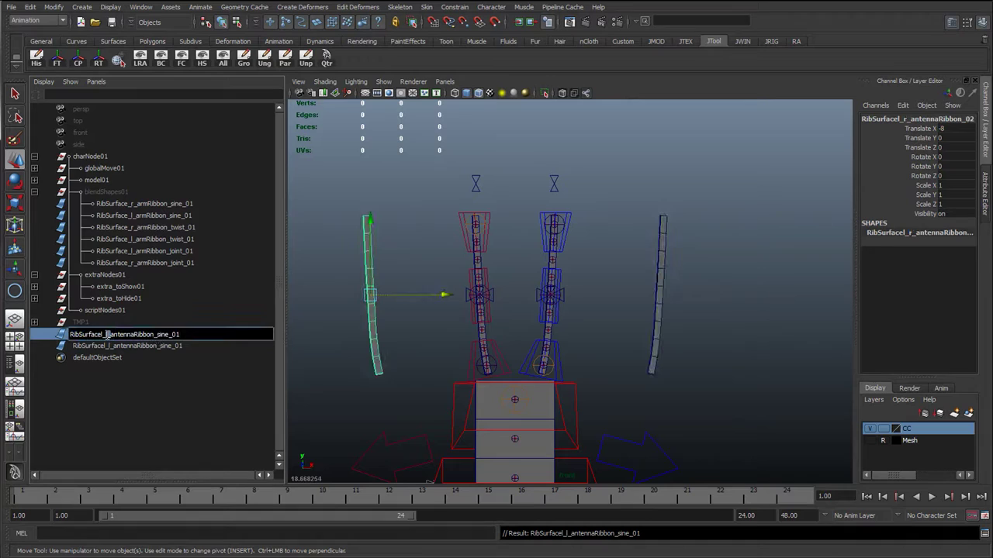
{"action": "type", "text": "r_"}
{"action": "key", "text": "Return"}
{"action": "left_click", "coordinate": [144, 346]}
{"action": "left_click", "coordinate": [166, 335], "text": "ctrl"}
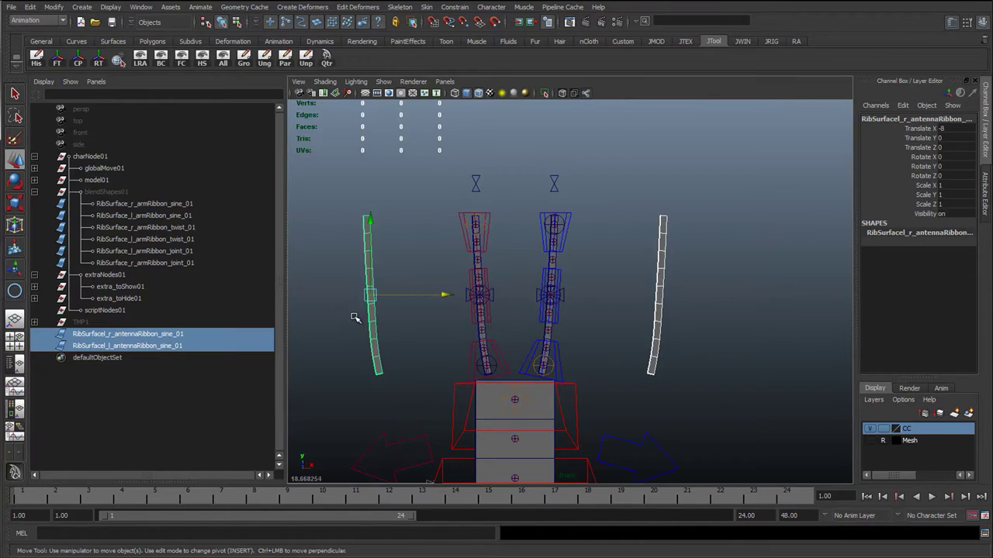
{"action": "left_click", "coordinate": [411, 334]}
{"action": "left_click", "coordinate": [34, 192]}
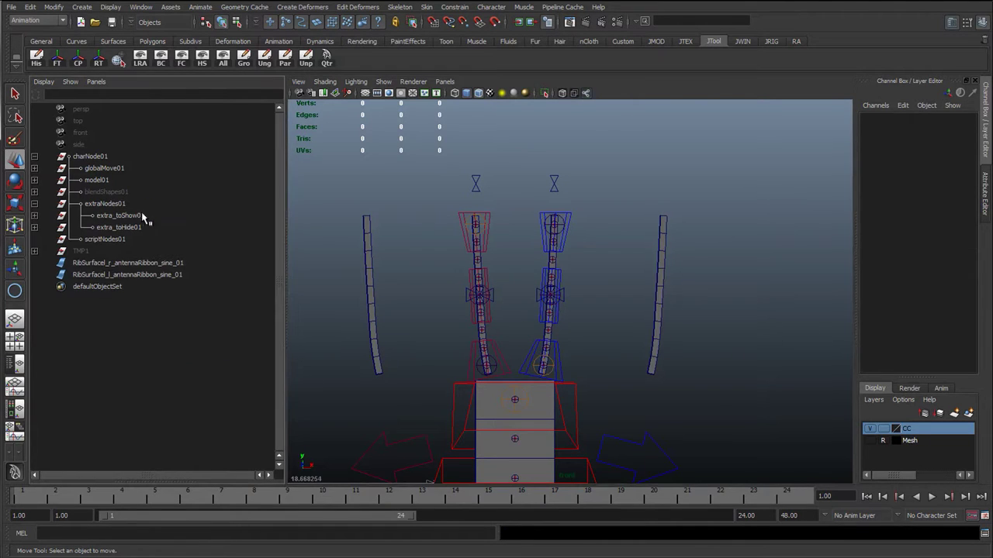
- Add a Sine nonlinear deformer to each antenna ribbon copy, first the left one and then the right one
{"action": "left_click", "coordinate": [661, 265]}
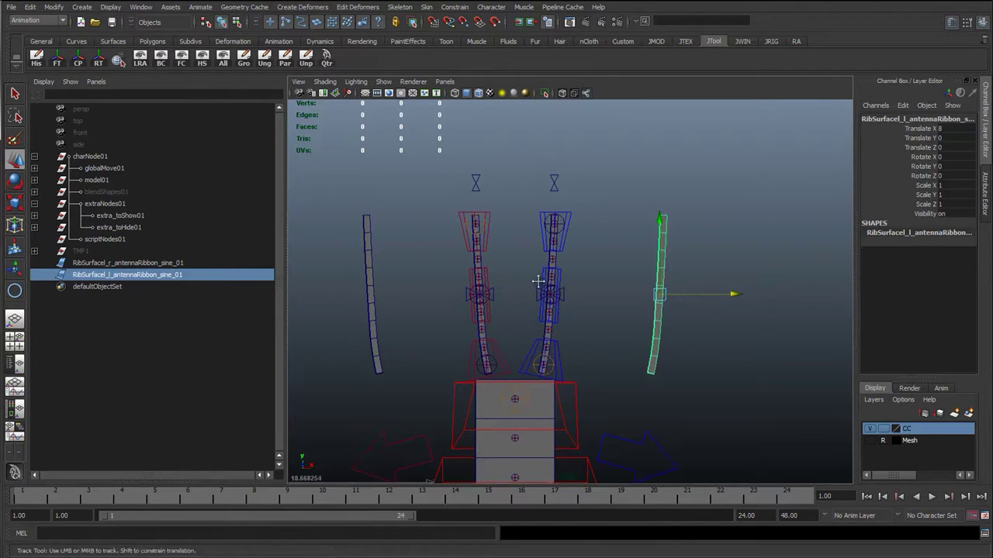
{"action": "left_click", "coordinate": [288, 9]}
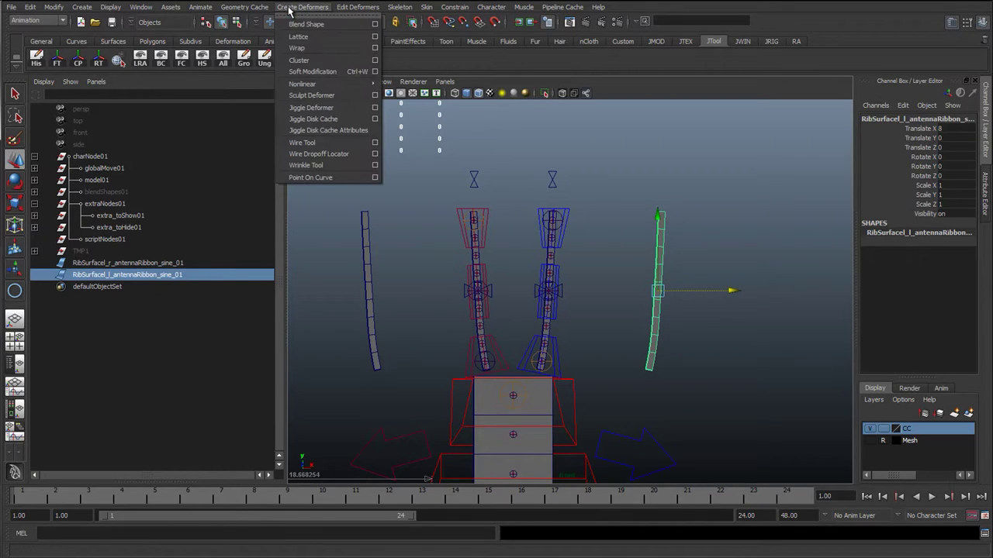
{"action": "mouse_move", "coordinate": [317, 85]}
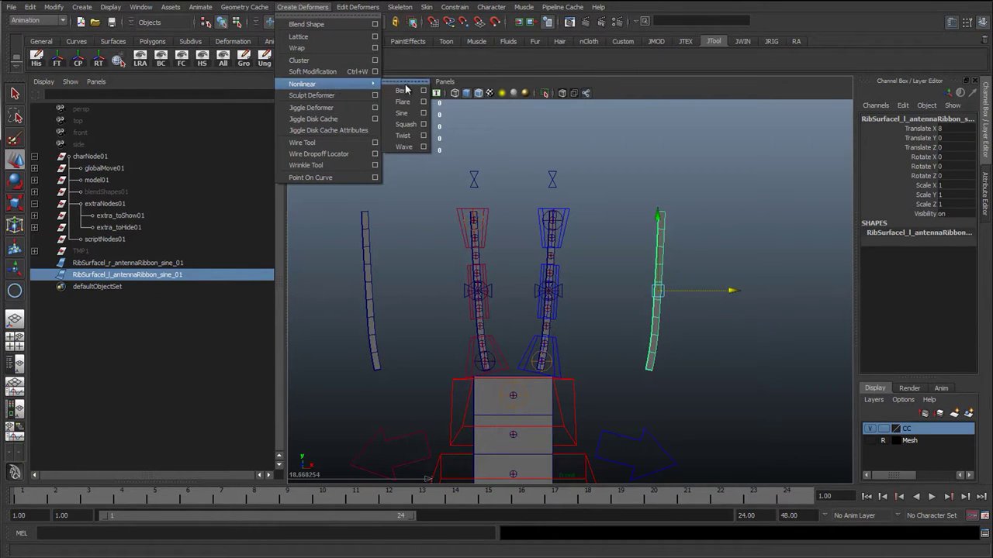
{"action": "left_click", "coordinate": [404, 113]}
{"action": "left_click", "coordinate": [368, 272]}
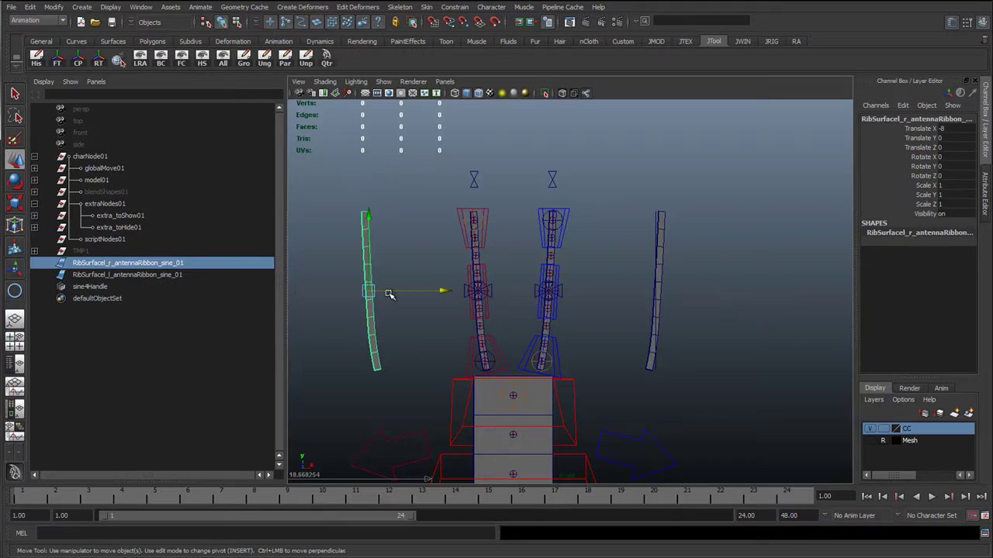
{"action": "key", "text": "g"}
{"action": "left_click", "coordinate": [509, 276]}
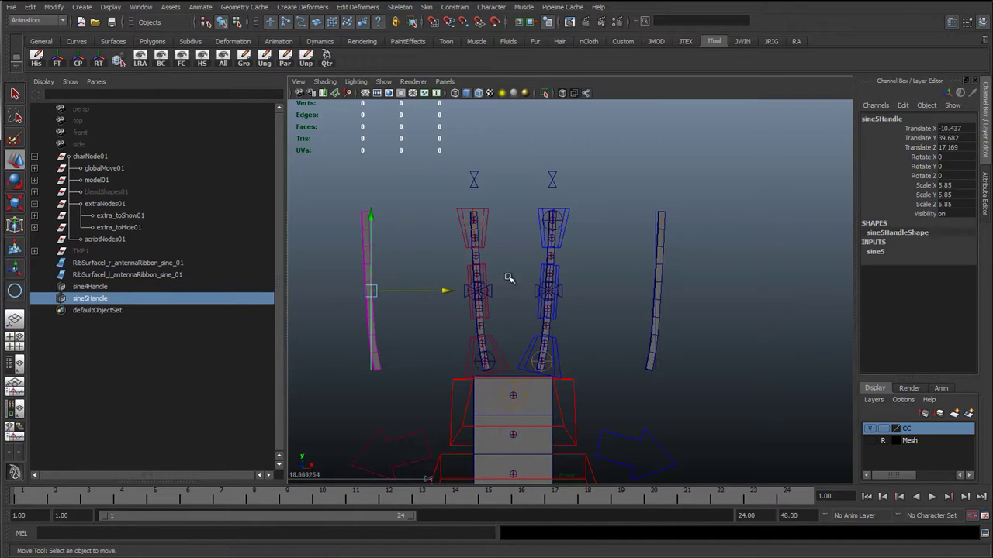
{"action": "left_click", "coordinate": [657, 217]}
{"action": "key", "text": "e"}
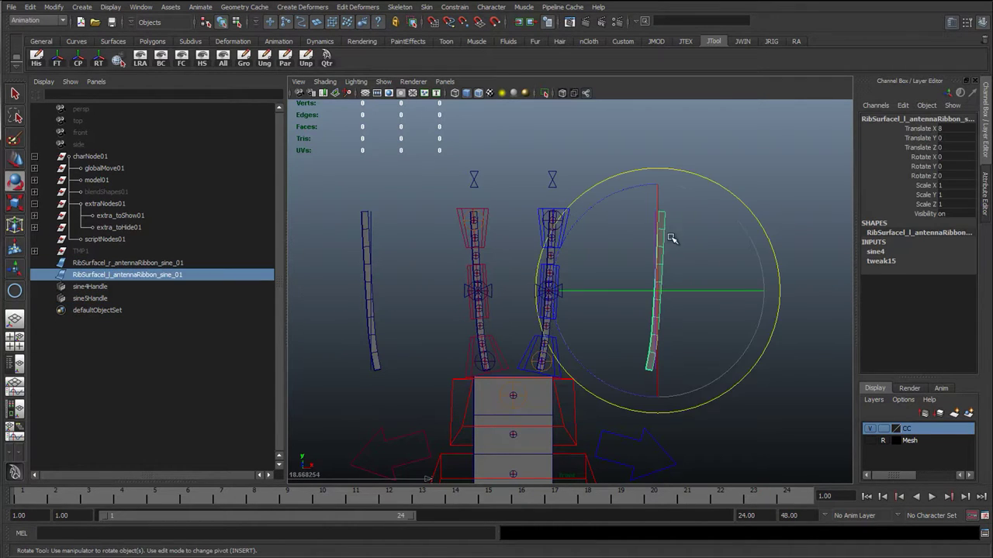
{"action": "key", "text": "w"}
{"action": "left_click", "coordinate": [659, 252]}
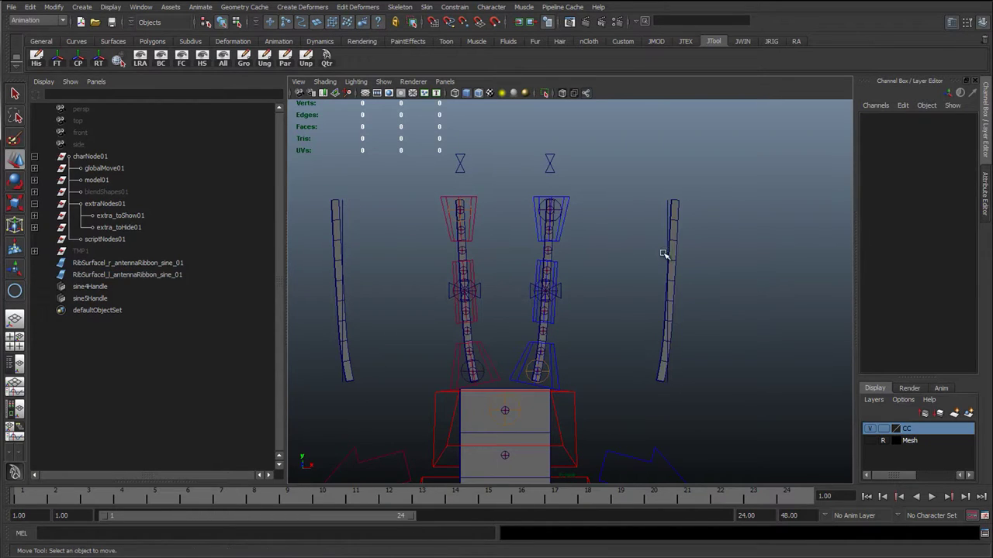
{"action": "left_click", "coordinate": [673, 260]}
{"action": "key", "text": "q"}
{"action": "scroll", "coordinate": [682, 268], "scroll_direction": "up", "scroll_amount": 1}
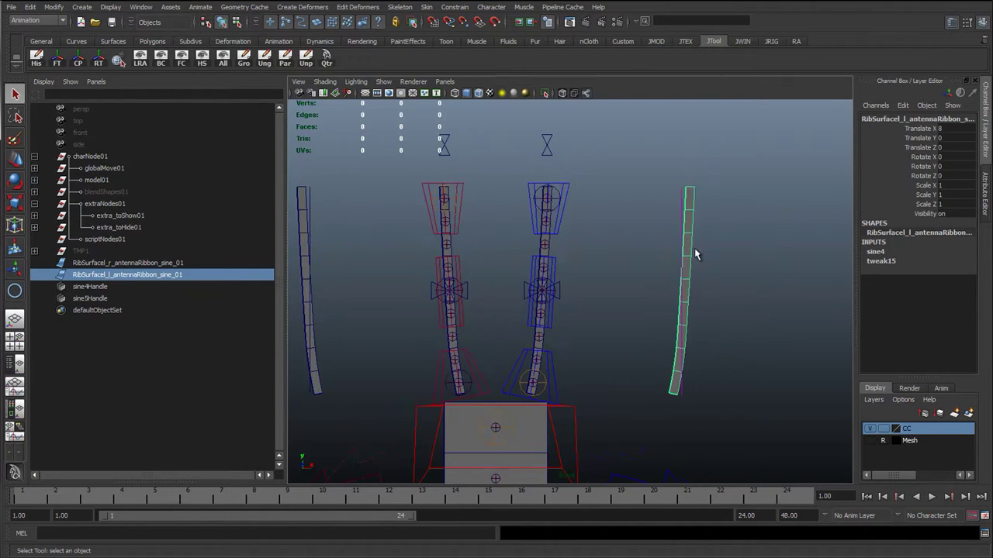
{"action": "scroll", "coordinate": [702, 240], "scroll_direction": "up", "scroll_amount": 2}
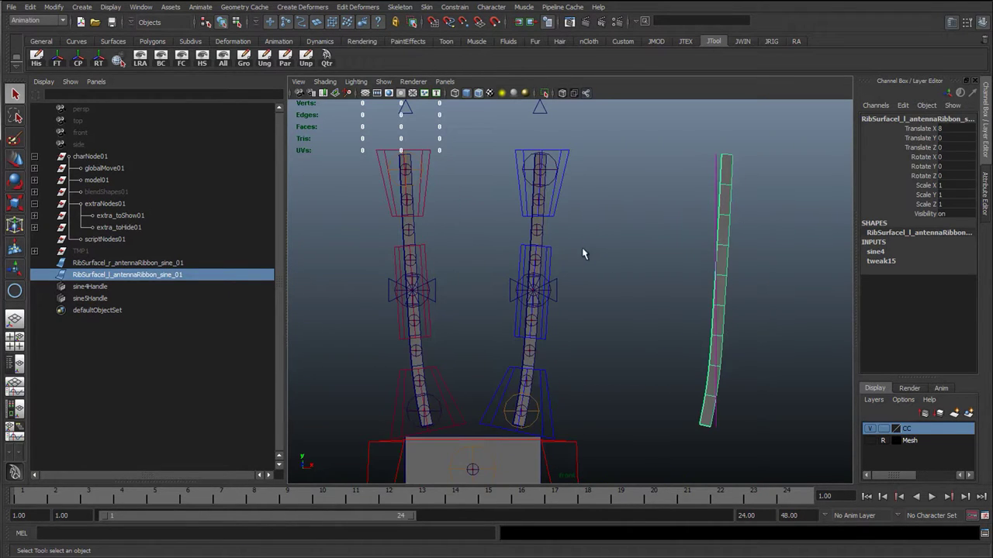
{"action": "scroll", "coordinate": [567, 226], "scroll_direction": "up", "scroll_amount": 2}
{"action": "left_click", "coordinate": [537, 226], "text": "shift"}
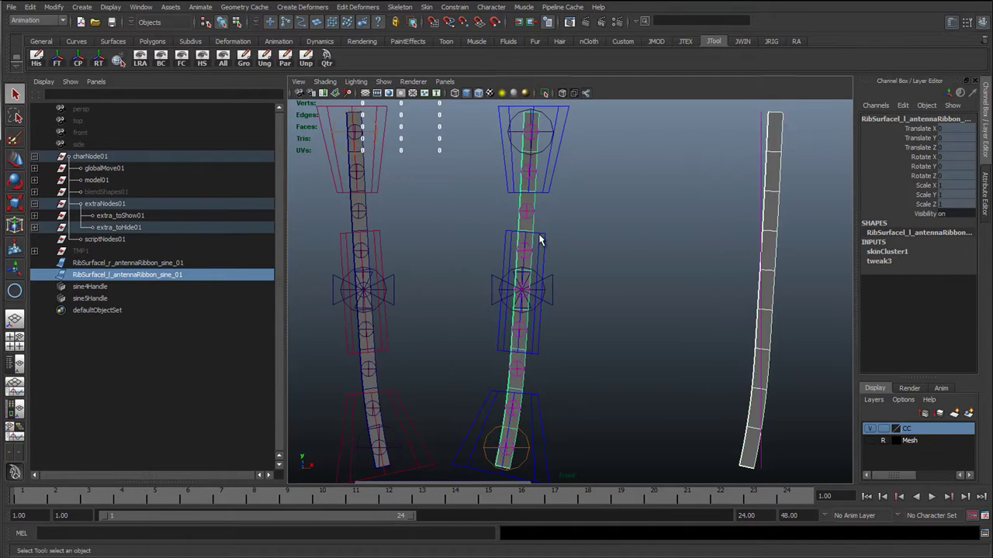
{"action": "left_click", "coordinate": [301, 7]}
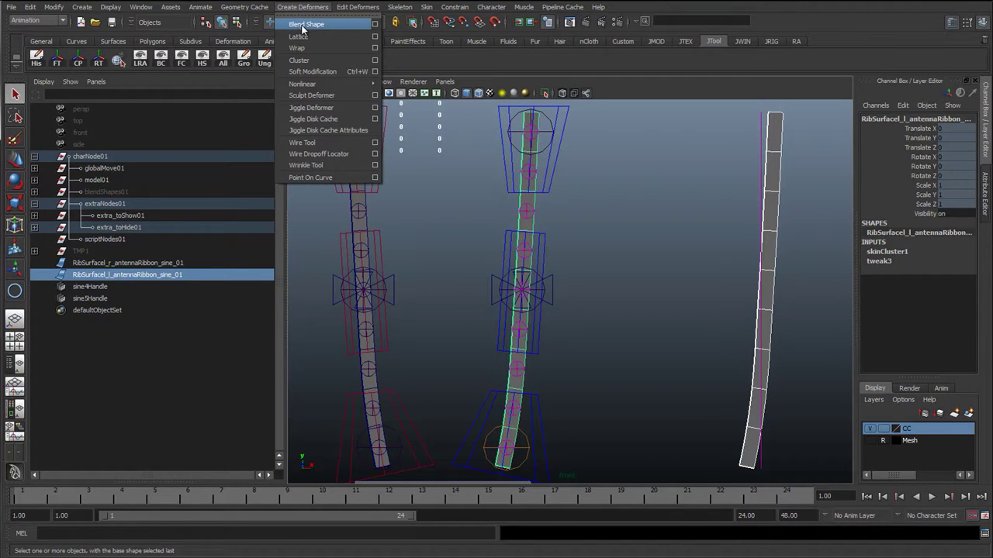
{"action": "left_click", "coordinate": [375, 24]}
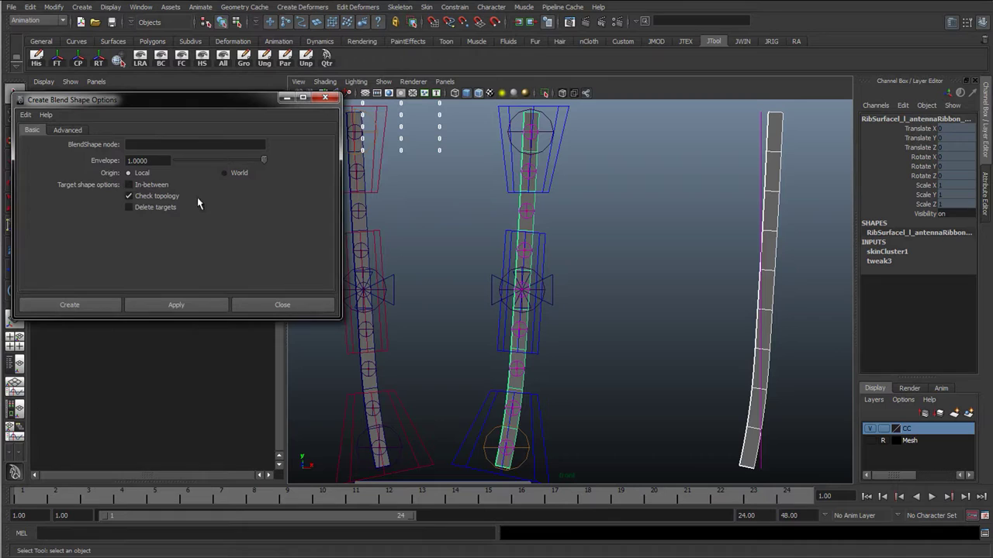
{"action": "left_click_drag", "start_coordinate": [174, 104], "coordinate": [532, 154]}
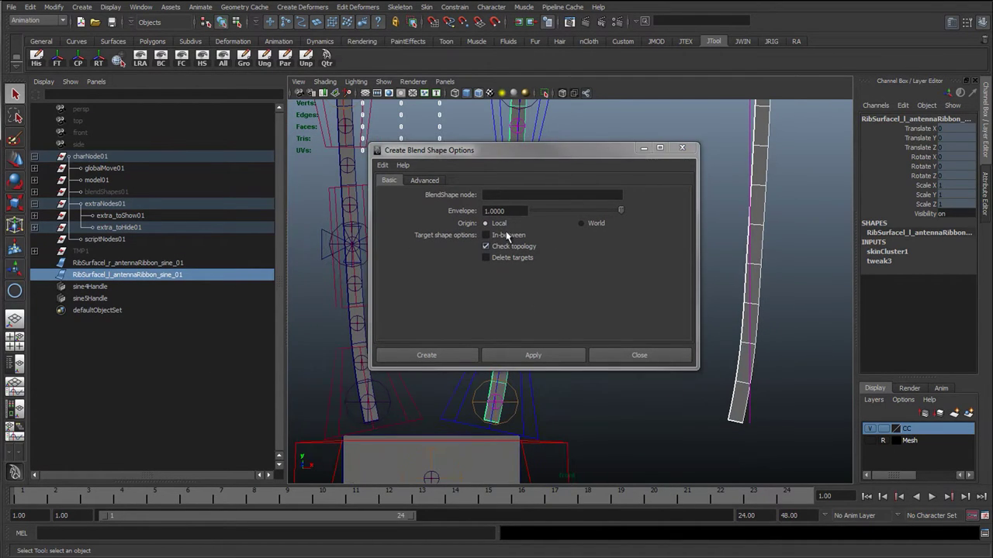
{"action": "left_click", "coordinate": [509, 195]}
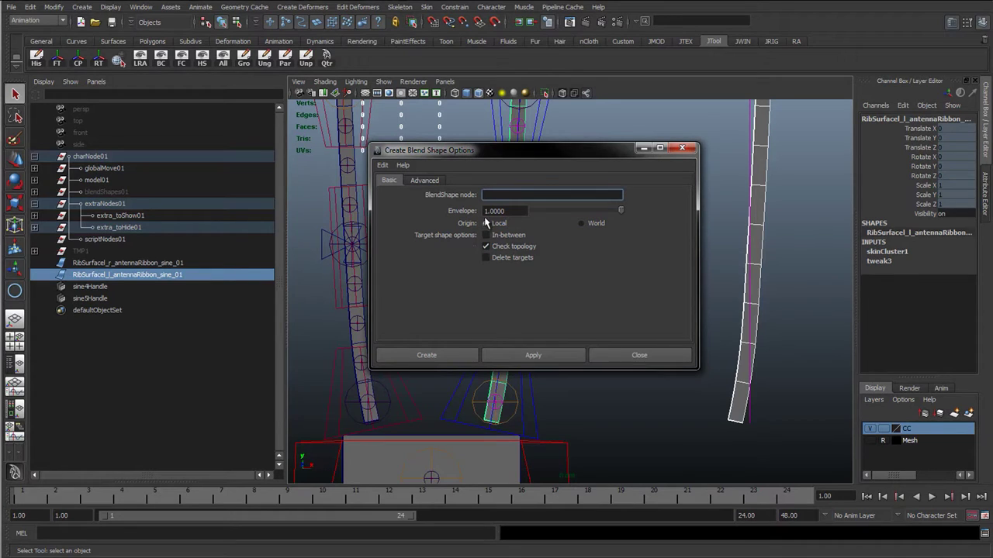
{"action": "left_click", "coordinate": [92, 192]}
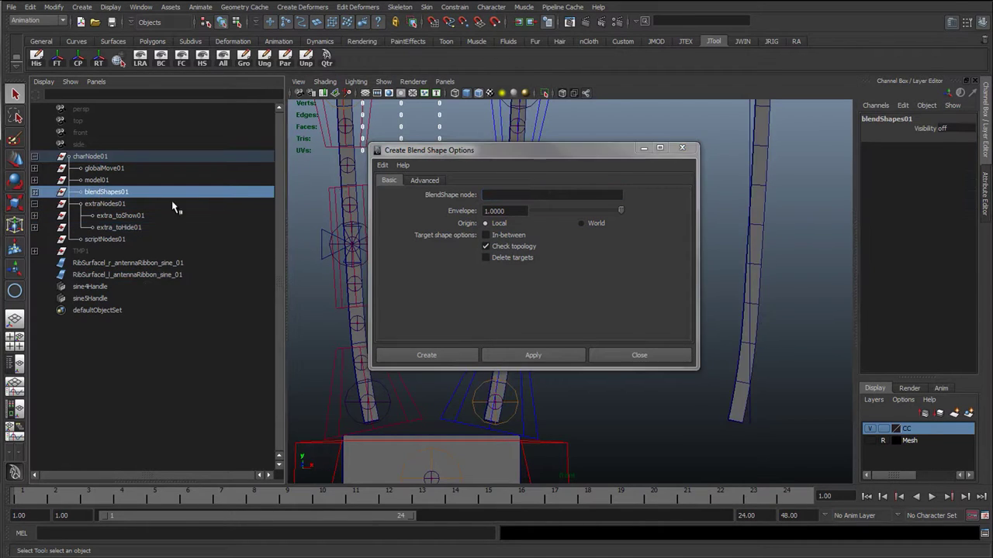
{"action": "left_click", "coordinate": [34, 192]}
{"action": "left_click", "coordinate": [122, 203]}
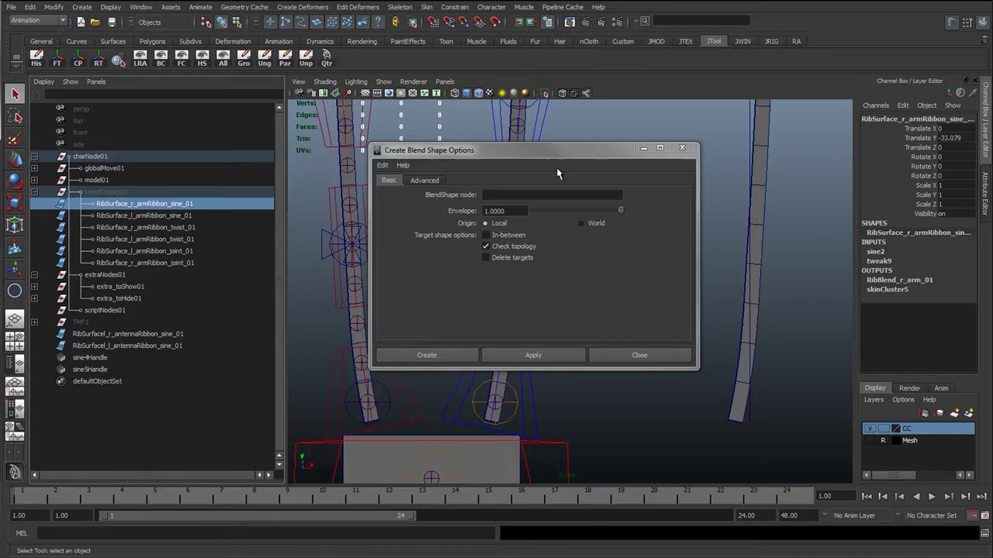
{"action": "left_click_drag", "start_coordinate": [535, 150], "coordinate": [173, 125]}
{"action": "left_click", "coordinate": [553, 341]}
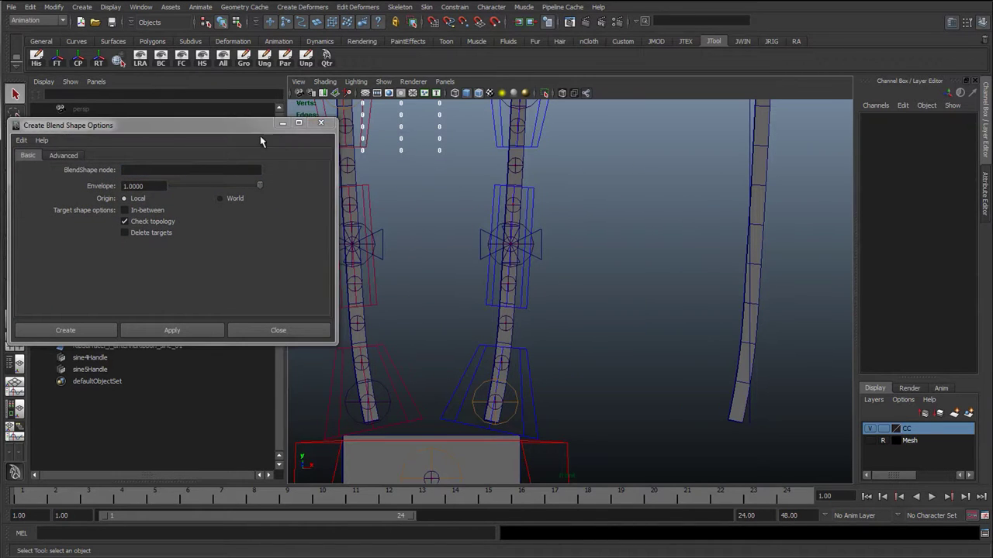
{"action": "left_click", "coordinate": [320, 122]}
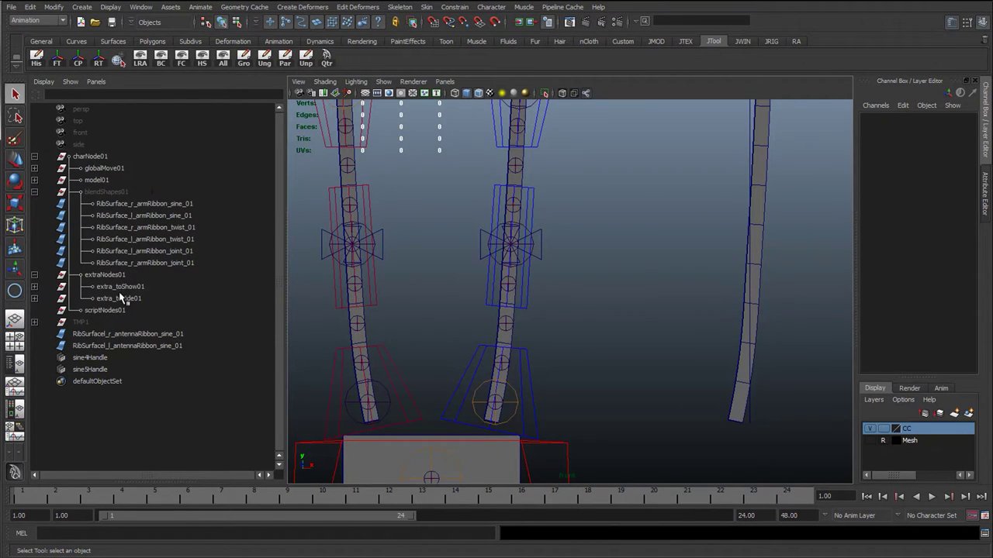
- Find the left arm ribbon surface in the rig and copy the name of its blend shape node
{"action": "left_click", "coordinate": [125, 299]}
{"action": "key", "text": "f"}
{"action": "left_click", "coordinate": [634, 288]}
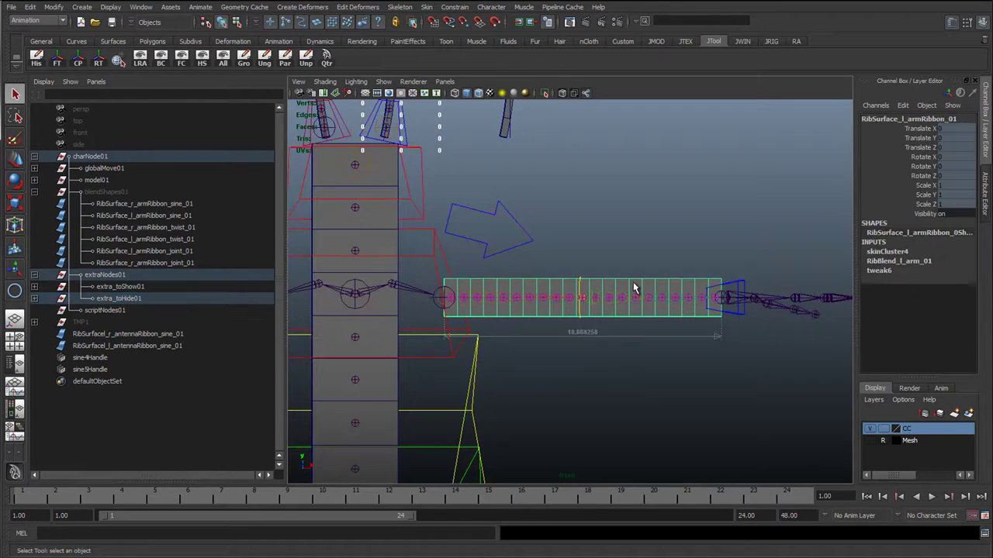
{"action": "left_click", "coordinate": [892, 263]}
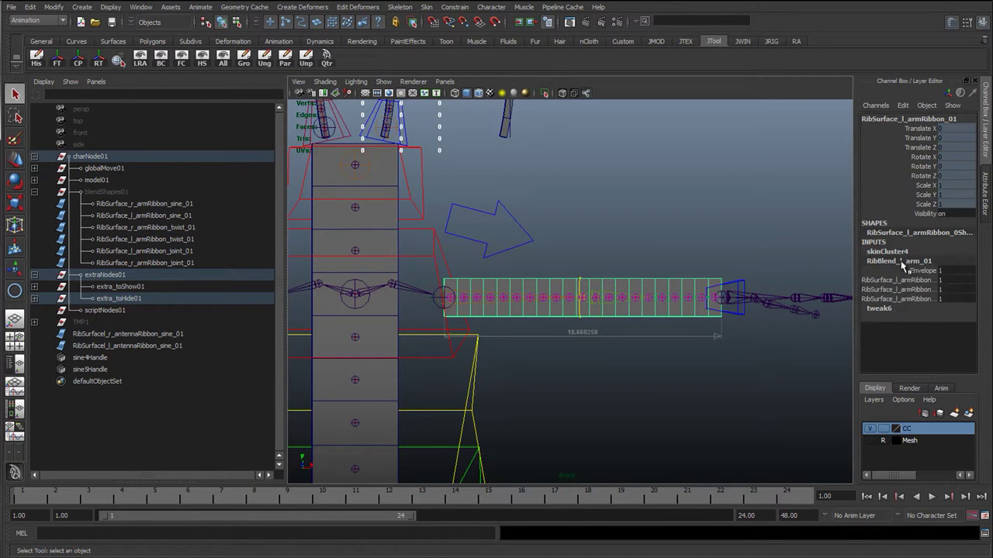
{"action": "double_click", "coordinate": [903, 261]}
{"action": "double_click", "coordinate": [903, 260]}
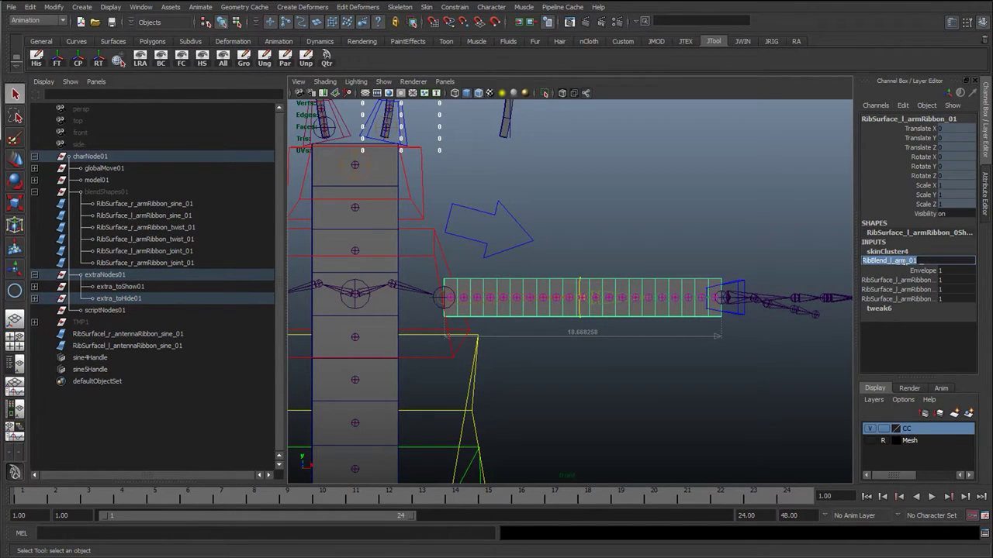
- Set up a blend shape from the left antenna sine copy to the original left antenna ribbon, naming the node RibBlend_l_antenna_01
{"action": "middle_click_drag", "start_coordinate": [624, 362], "coordinate": [726, 555], "text": "alt"}
{"action": "left_click", "coordinate": [536, 331]}
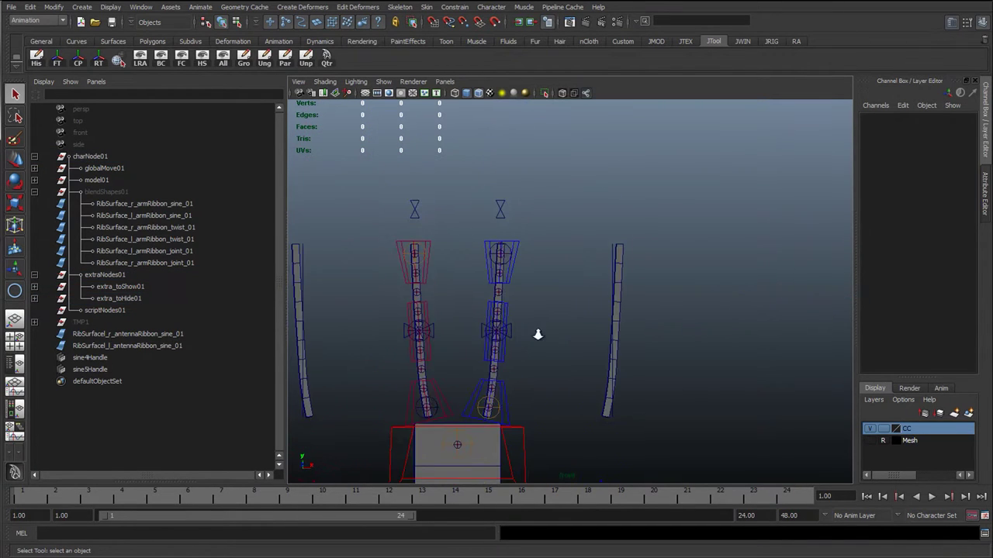
{"action": "scroll", "coordinate": [470, 328], "scroll_direction": "up", "scroll_amount": 3}
{"action": "left_click", "coordinate": [636, 313]}
{"action": "scroll", "coordinate": [426, 304], "scroll_direction": "up", "scroll_amount": 2}
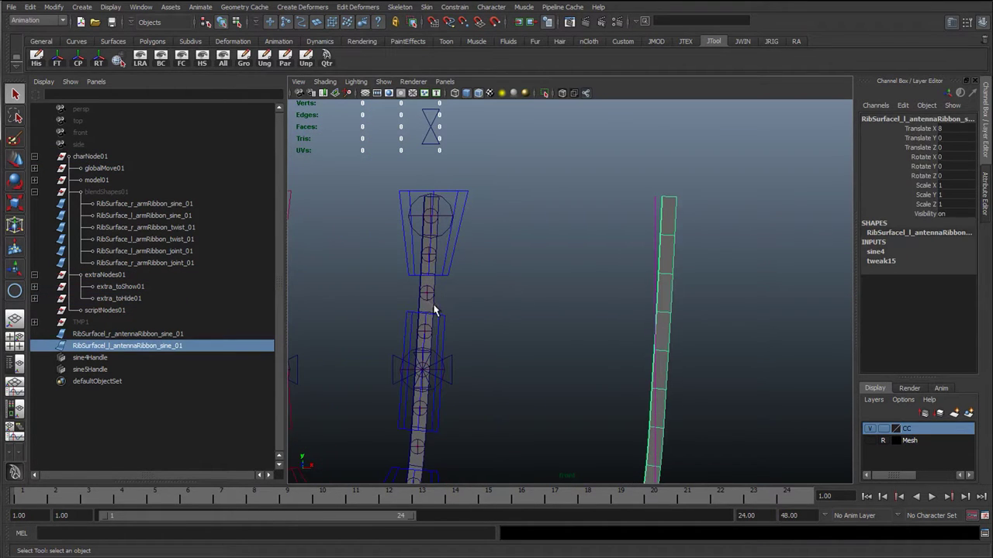
{"action": "left_click", "coordinate": [431, 307]}
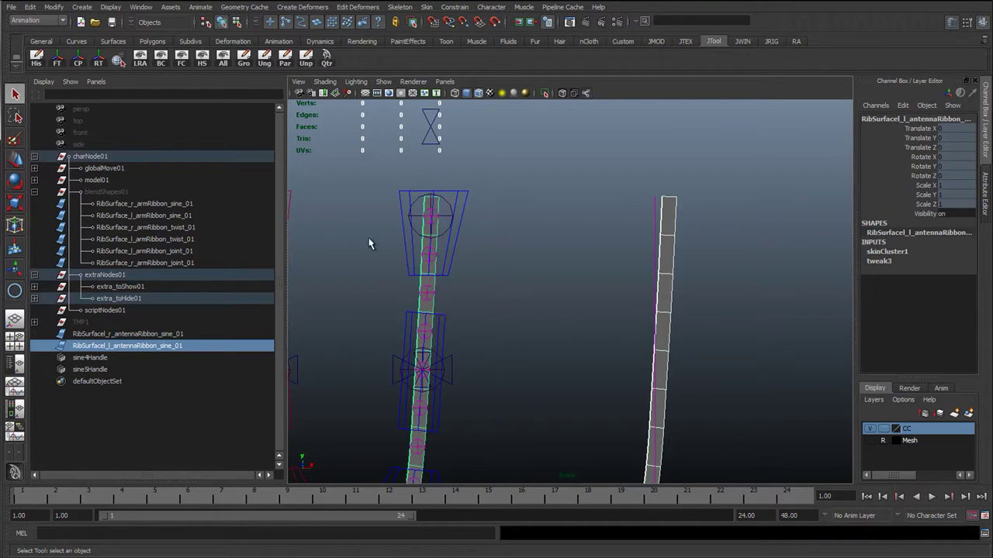
{"action": "left_click", "coordinate": [282, 8]}
{"action": "left_click", "coordinate": [376, 26]}
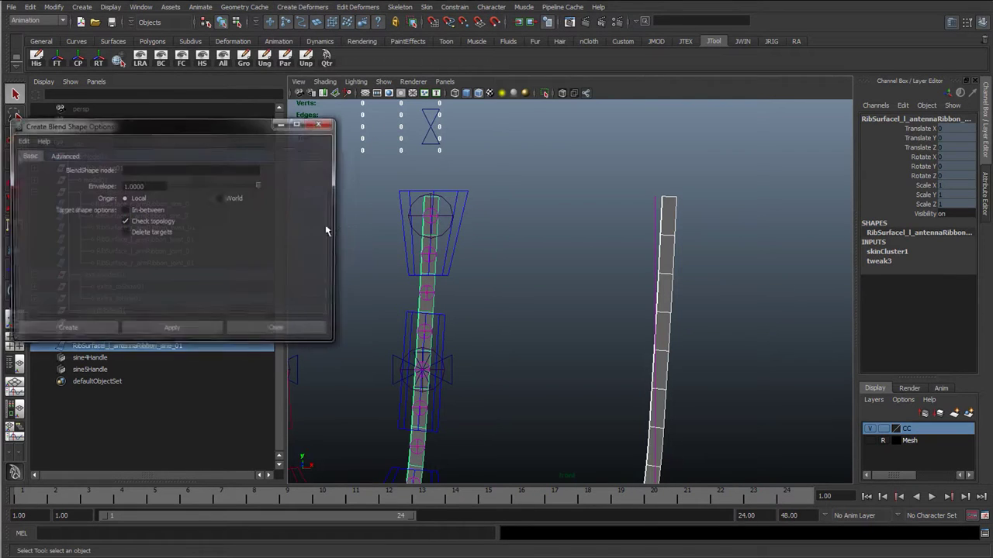
{"action": "left_click", "coordinate": [197, 170]}
{"action": "type", "text": "RibBlend_l_arm_01"}
{"action": "left_click_drag", "start_coordinate": [198, 128], "coordinate": [474, 118]}
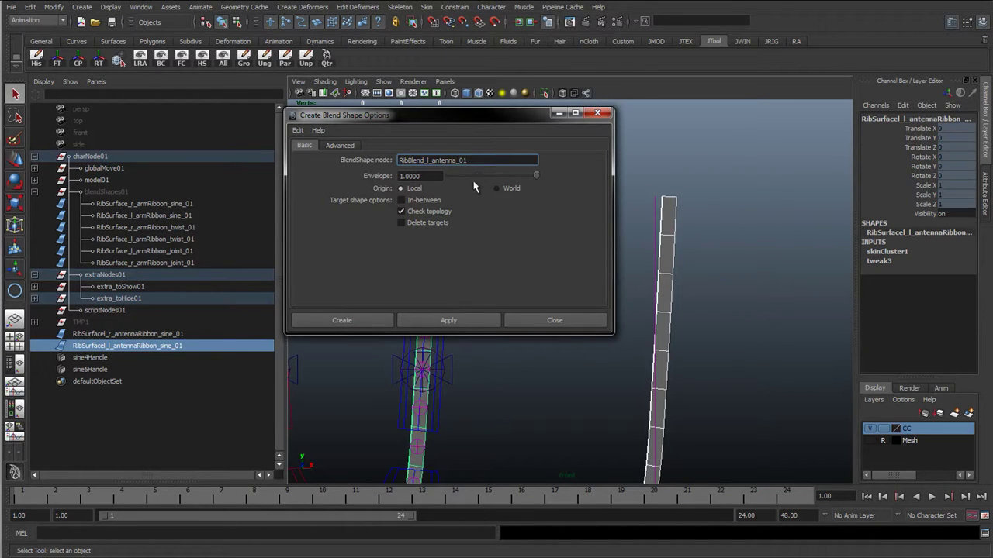
- Copy the blend shape node name for reuse and create the left antenna blend shape
{"action": "left_click_drag", "start_coordinate": [487, 161], "coordinate": [375, 167]}
{"action": "key", "text": "ctrl+c"}
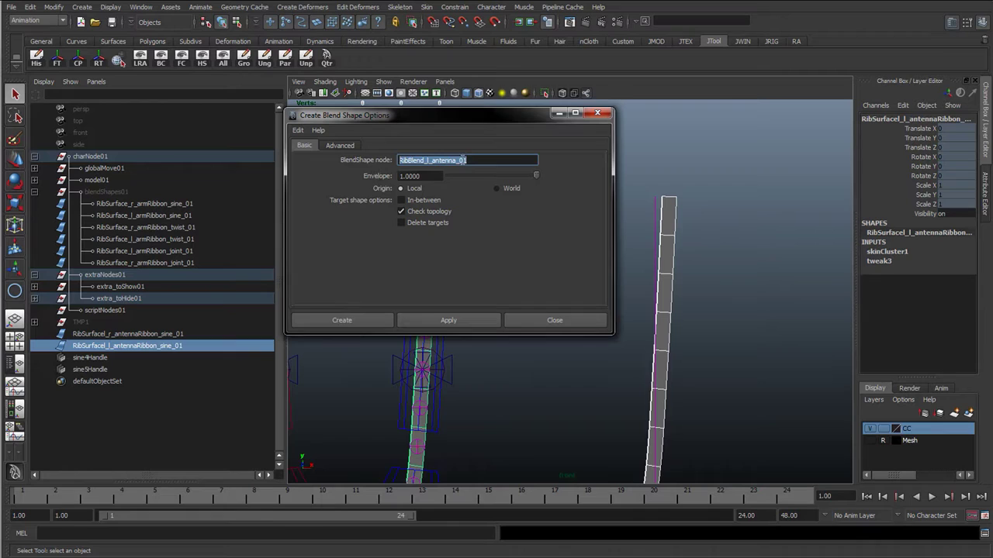
{"action": "left_click", "coordinate": [447, 320]}
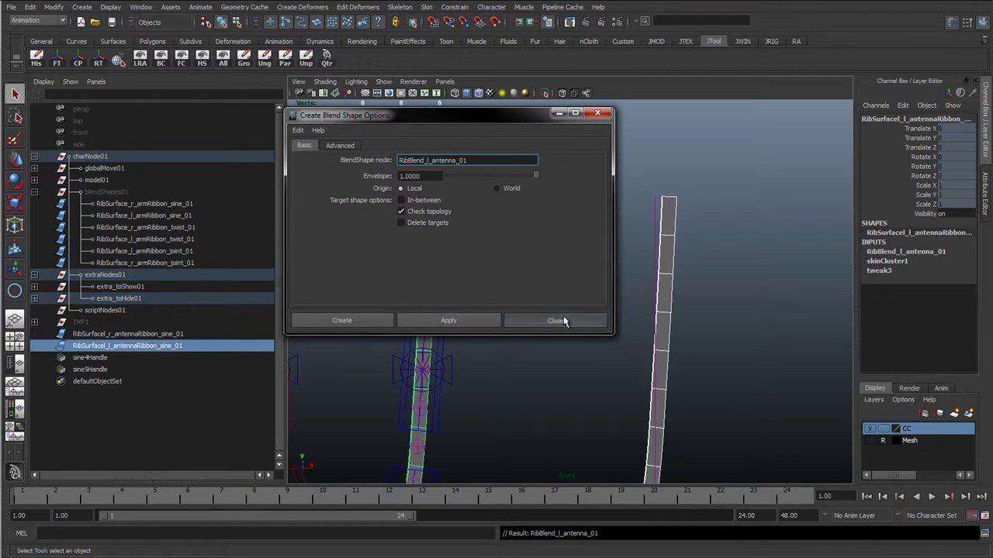
{"action": "left_click", "coordinate": [564, 320]}
- Create a blend shape from the right antenna sine copy to the original right antenna ribbon, naming the node RibBlend_r_antenna_01
{"action": "right_click_drag", "start_coordinate": [543, 326], "coordinate": [372, 334], "text": "alt"}
{"action": "middle_click_drag", "start_coordinate": [373, 333], "coordinate": [552, 309], "text": "alt"}
{"action": "left_click", "coordinate": [380, 240]}
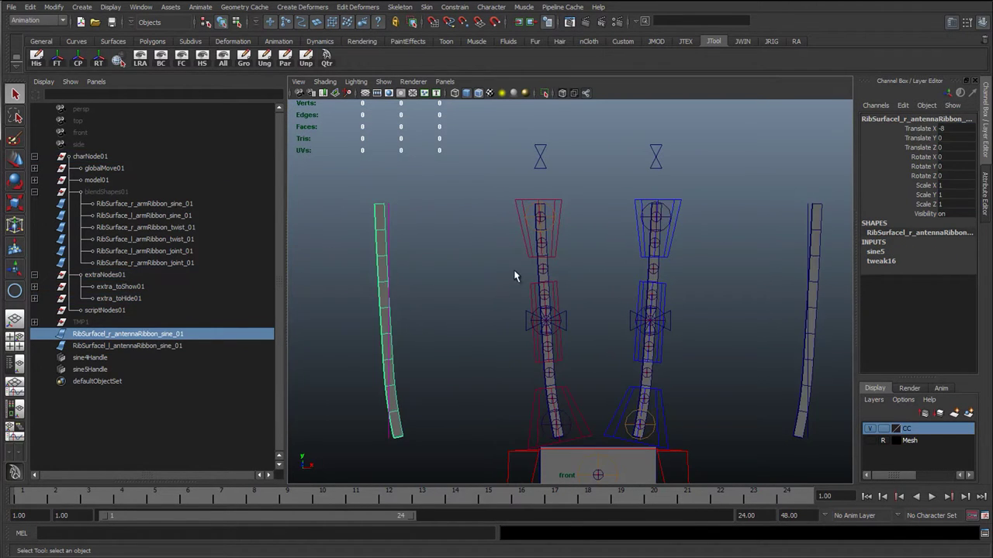
{"action": "scroll", "coordinate": [535, 278], "scroll_direction": "up", "scroll_amount": 4}
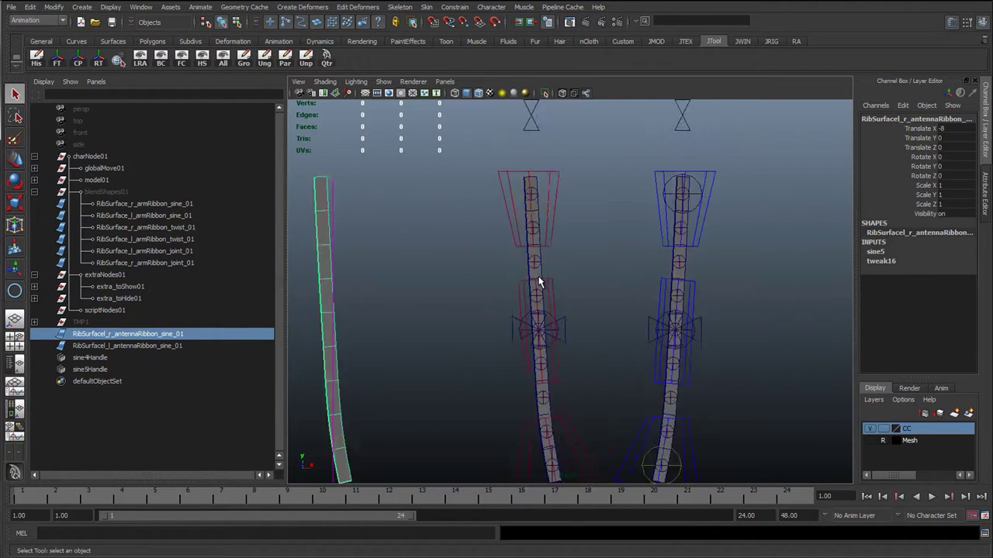
{"action": "left_click", "coordinate": [314, 7]}
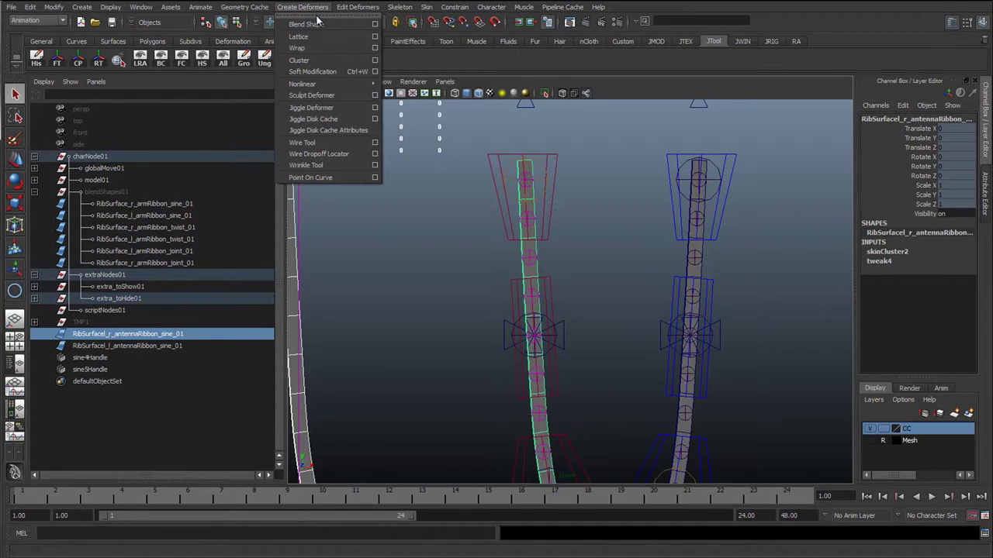
{"action": "left_click", "coordinate": [375, 25]}
{"action": "left_click", "coordinate": [422, 160]}
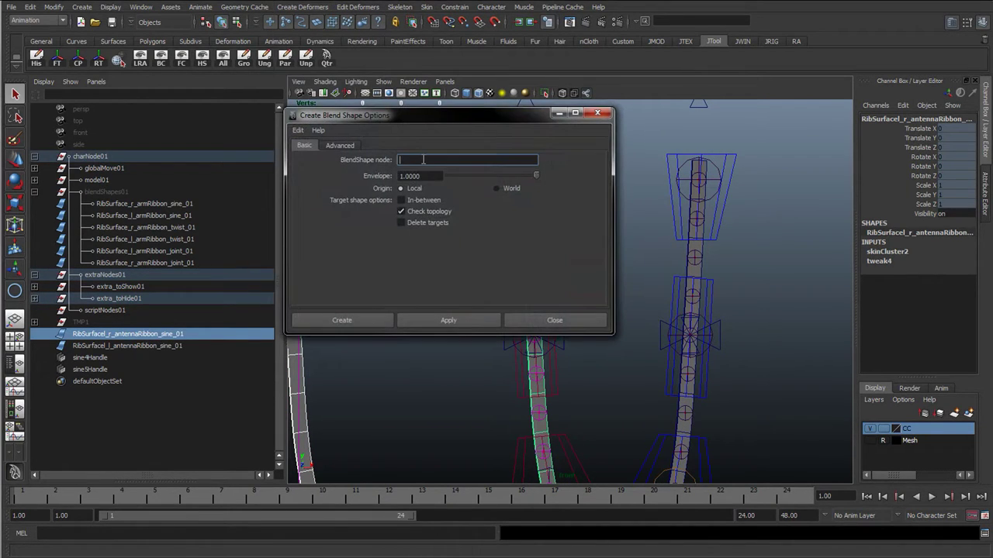
{"action": "key", "text": "ctrl+v"}
{"action": "key", "text": "BackSpace"}
{"action": "type", "text": "r"}
{"action": "left_click", "coordinate": [459, 318]}
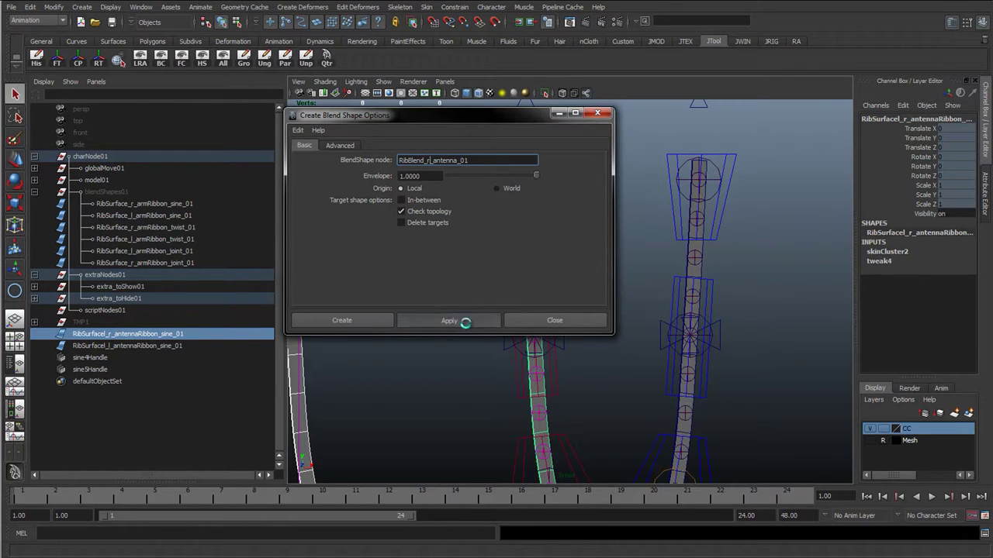
{"action": "left_click", "coordinate": [555, 319]}
- Examine the right and left antenna sine copies and their blend shape connections, then clear the selection
{"action": "middle_click_drag", "start_coordinate": [533, 316], "coordinate": [472, 315], "text": "alt"}
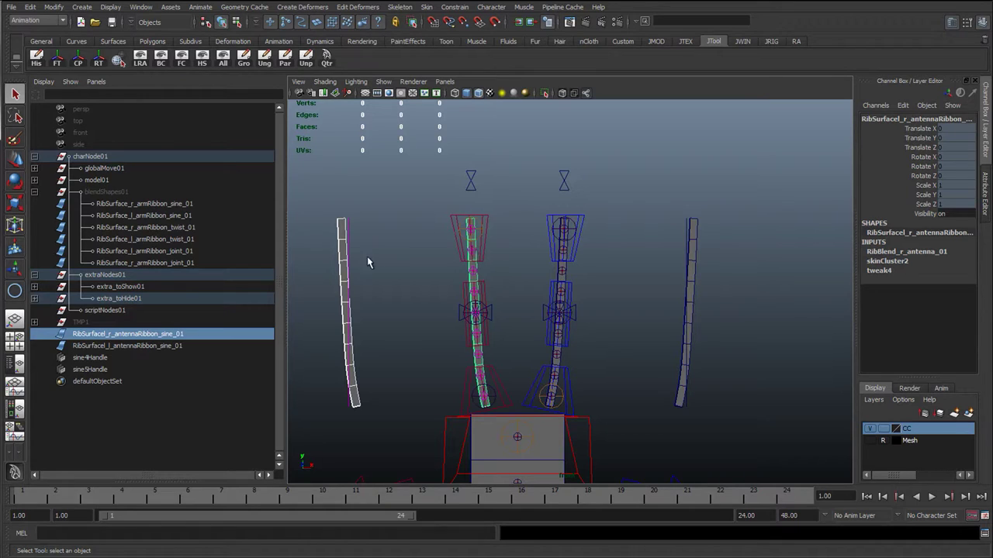
{"action": "left_click", "coordinate": [341, 256]}
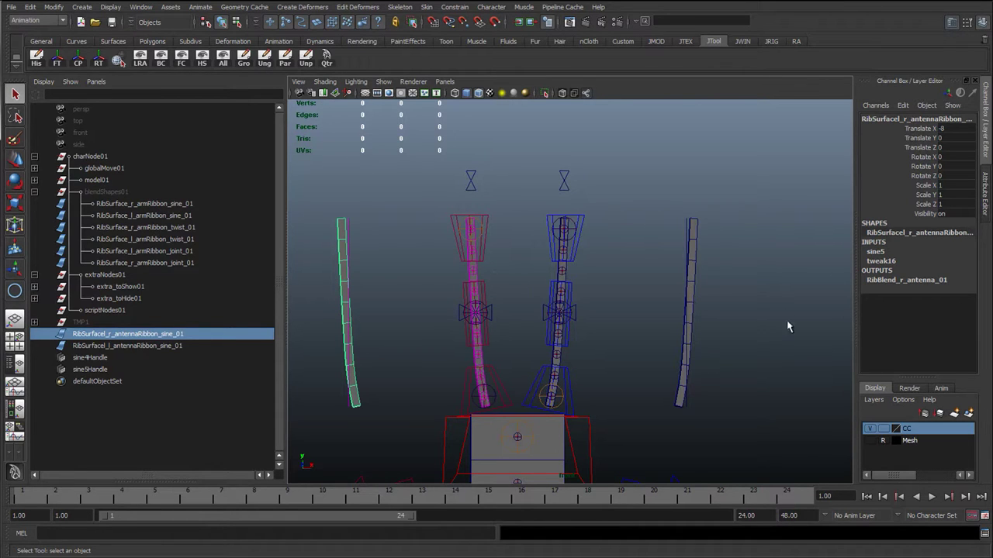
{"action": "middle_click_drag", "start_coordinate": [661, 297], "coordinate": [601, 296], "text": "alt"}
{"action": "right_click_drag", "start_coordinate": [710, 353], "coordinate": [639, 356], "text": "alt"}
{"action": "middle_click_drag", "start_coordinate": [661, 369], "coordinate": [607, 356], "text": "alt"}
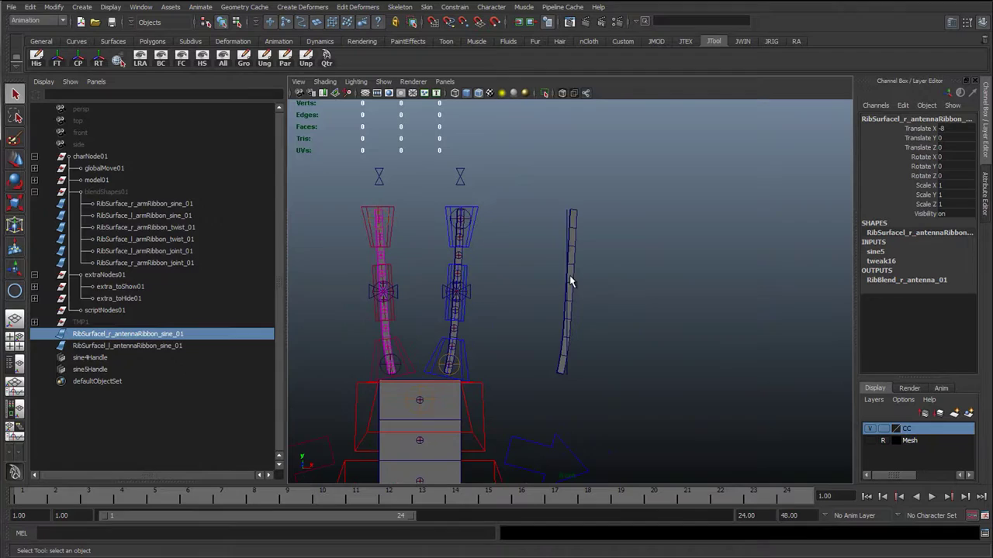
{"action": "left_click", "coordinate": [573, 234]}
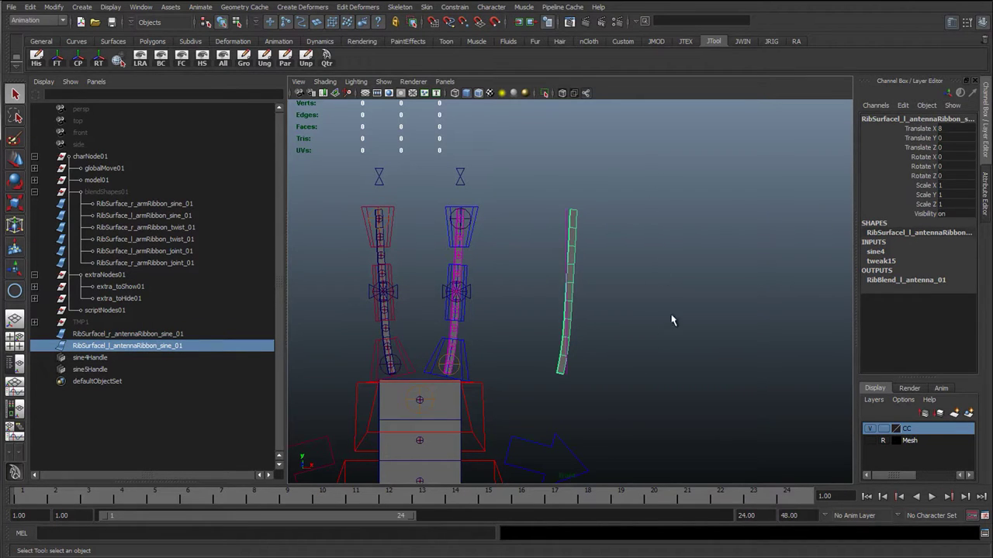
{"action": "scroll", "coordinate": [556, 323], "scroll_direction": "down", "scroll_amount": 3}
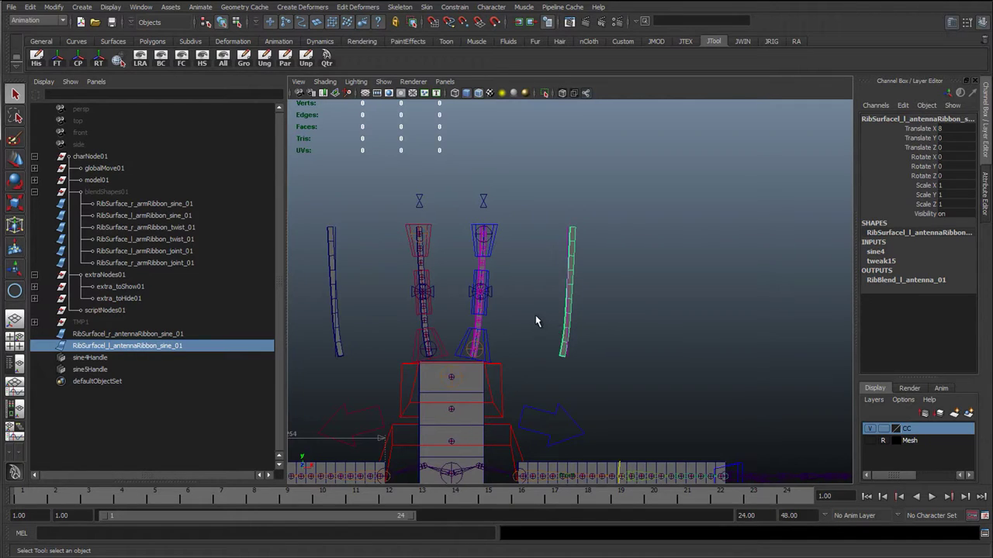
{"action": "scroll", "coordinate": [510, 328], "scroll_direction": "up", "scroll_amount": 4}
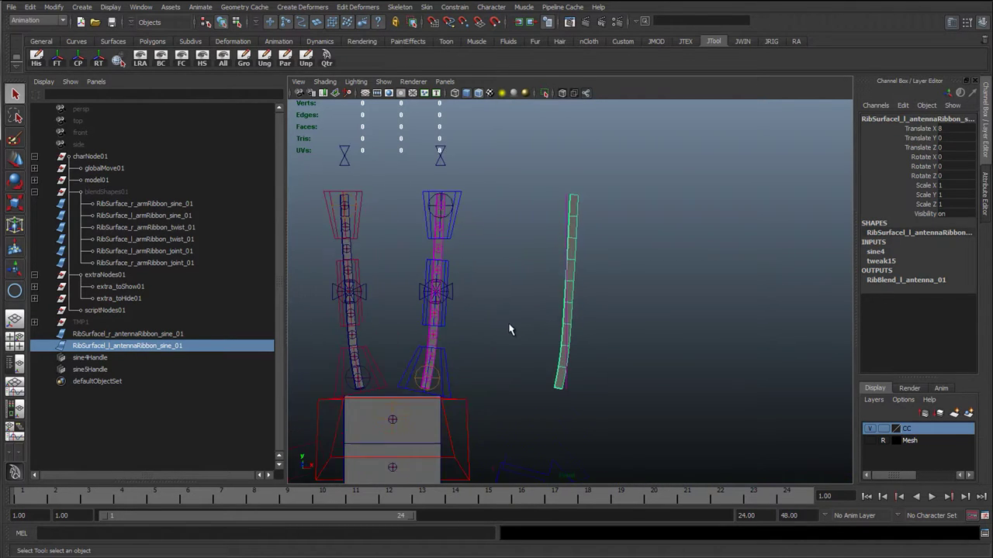
{"action": "middle_click_drag", "start_coordinate": [510, 328], "coordinate": [591, 319], "text": "alt"}
{"action": "left_click", "coordinate": [568, 319]}
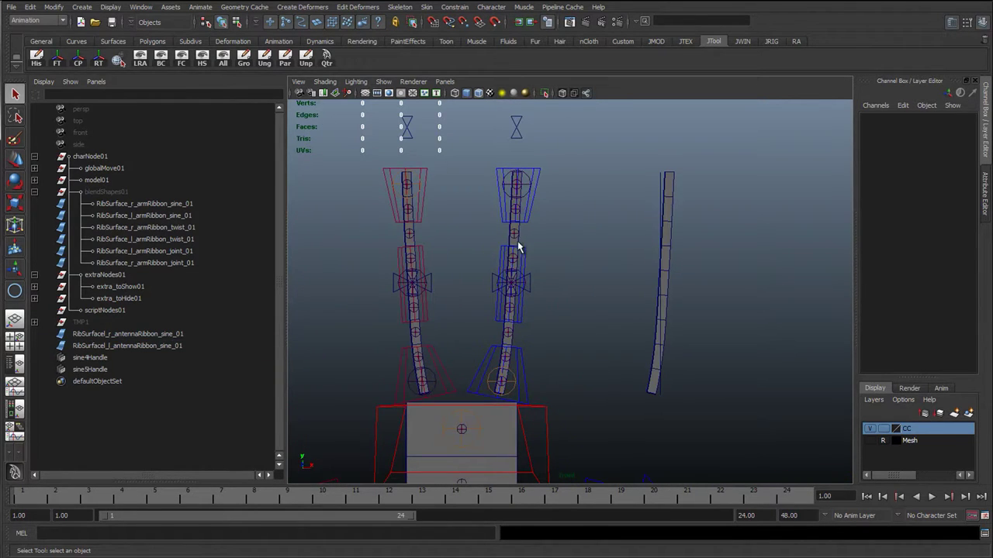
- Set the sine target weight of RibBlend_l_antenna_01 to 1 on the original left antenna ribbon
{"action": "left_click", "coordinate": [516, 246]}
{"action": "left_click", "coordinate": [905, 252]}
{"action": "left_click", "coordinate": [946, 270]}
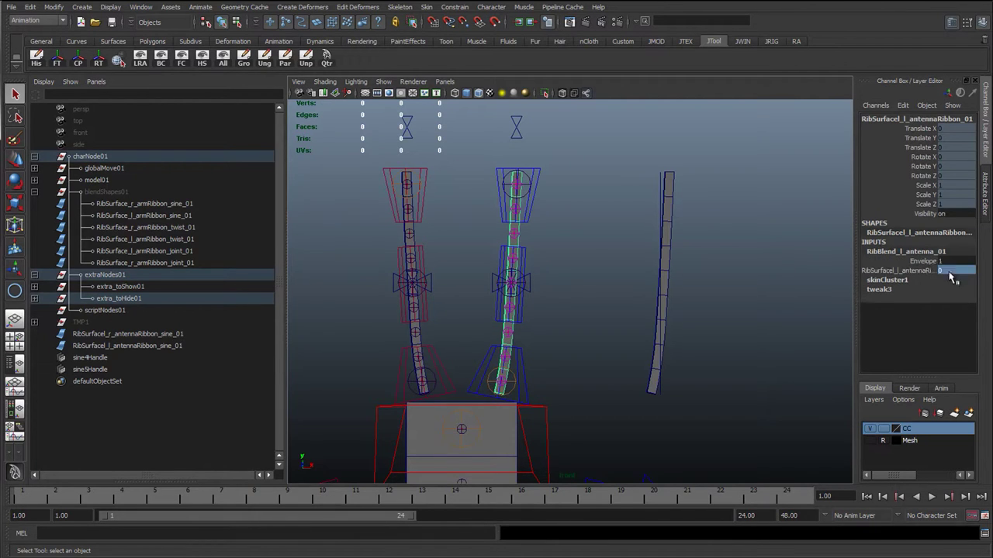
{"action": "type", "text": "1"}
{"action": "key", "text": "Return"}
- Set the sine target weight of RibBlend_r_antenna_01 to 1 on the original right antenna ribbon and clear the selection
{"action": "left_click", "coordinate": [410, 224]}
{"action": "left_click", "coordinate": [929, 252]}
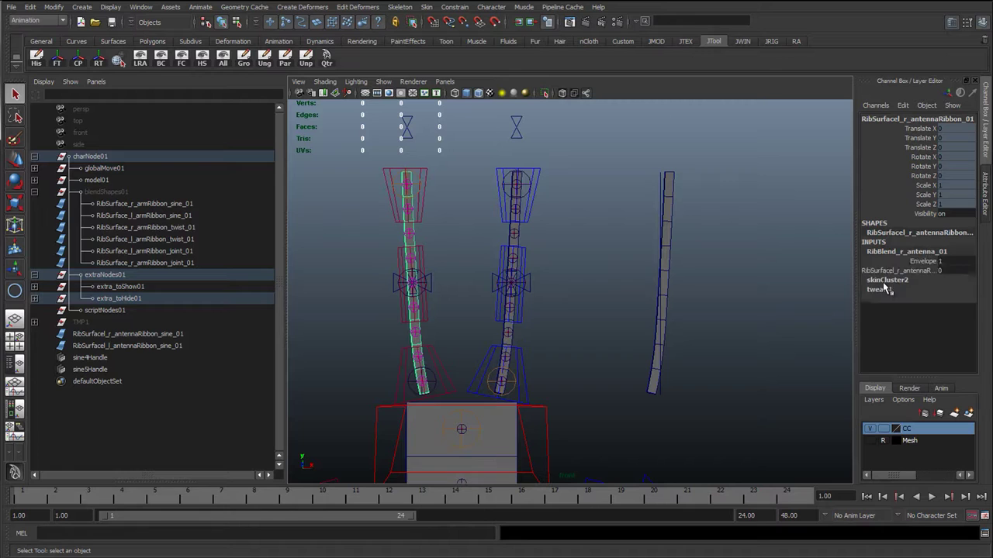
{"action": "left_click", "coordinate": [951, 270]}
{"action": "type", "text": "1"}
{"action": "key", "text": "Return"}
{"action": "left_click", "coordinate": [557, 256]}
- Reorder the input operations of the original left antenna ribbon so the Skin Cluster sits above the Blend Shape
{"action": "scroll", "coordinate": [527, 250], "scroll_direction": "up", "scroll_amount": 4}
{"action": "middle_click_drag", "start_coordinate": [491, 232], "coordinate": [546, 247], "text": "alt"}
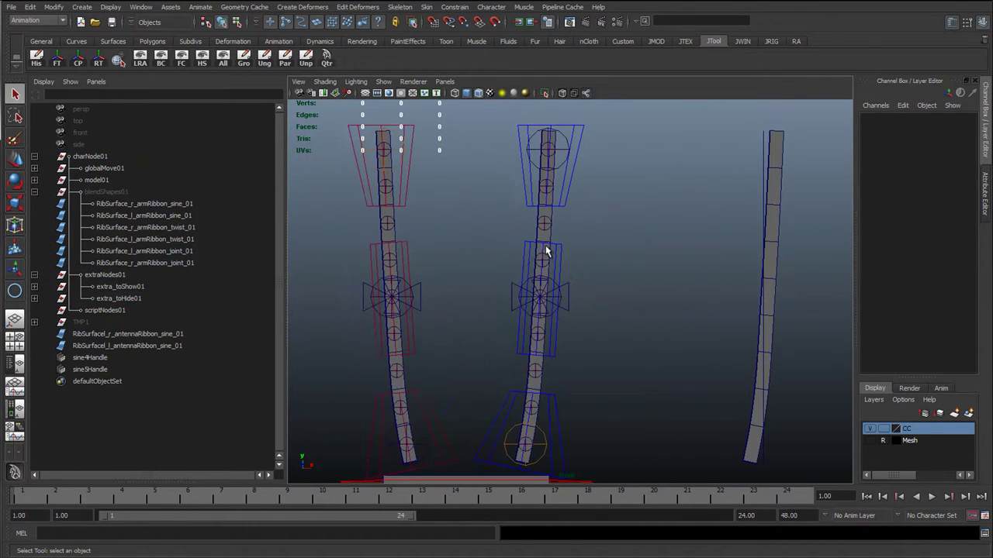
{"action": "left_click", "coordinate": [547, 253]}
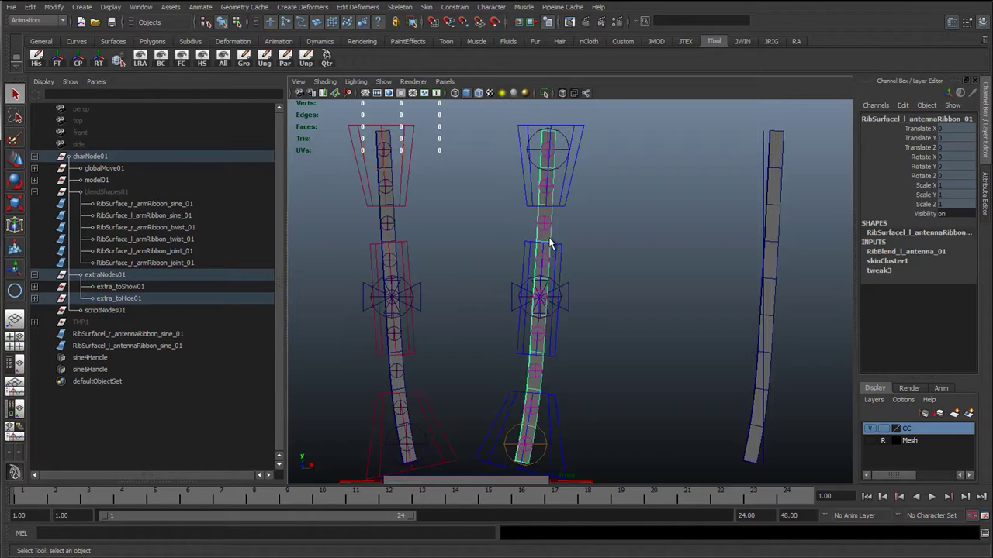
{"action": "right_click_drag", "start_coordinate": [549, 244], "coordinate": [663, 394]}
{"action": "mouse_move", "coordinate": [636, 170]}
{"action": "middle_mouse_down"}
{"action": "mouse_move", "coordinate": [638, 187]}
{"action": "mouse_move", "coordinate": [629, 183]}
{"action": "middle_mouse_up"}
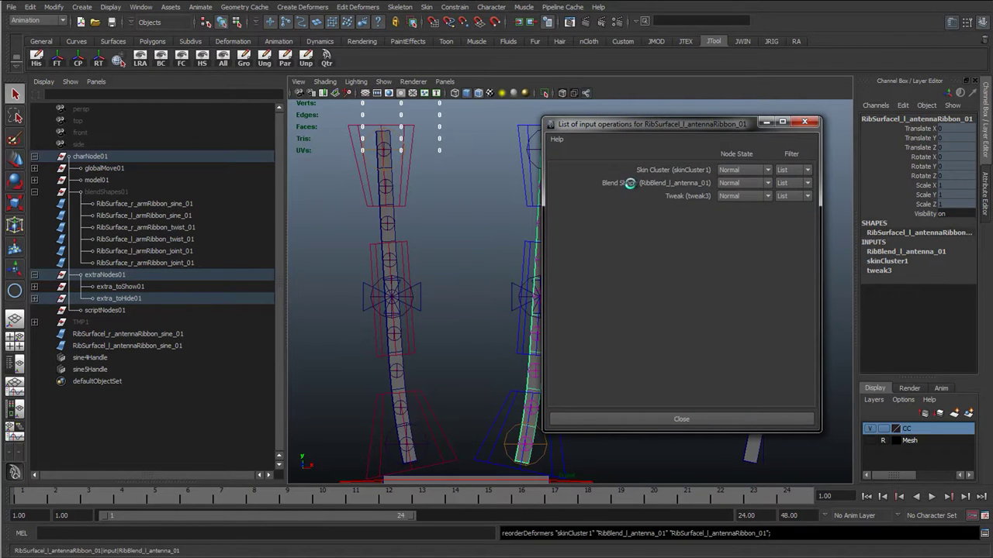
- Reorder the original right antenna ribbon's inputs to put the Skin Cluster above the Blend Shape, then close the list and deselect
{"action": "left_click", "coordinate": [394, 215]}
{"action": "middle_click_drag", "start_coordinate": [636, 170], "coordinate": [627, 183]}
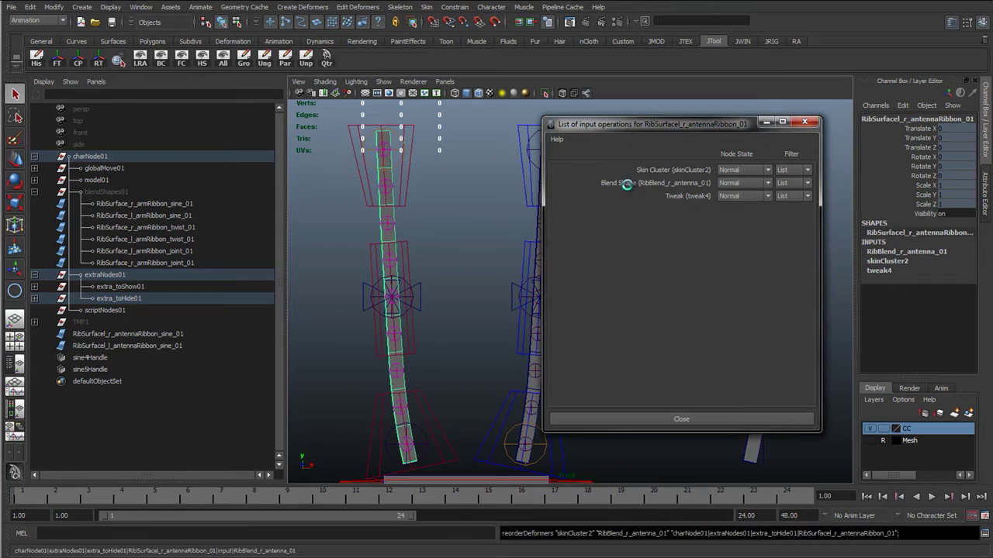
{"action": "left_click", "coordinate": [804, 122]}
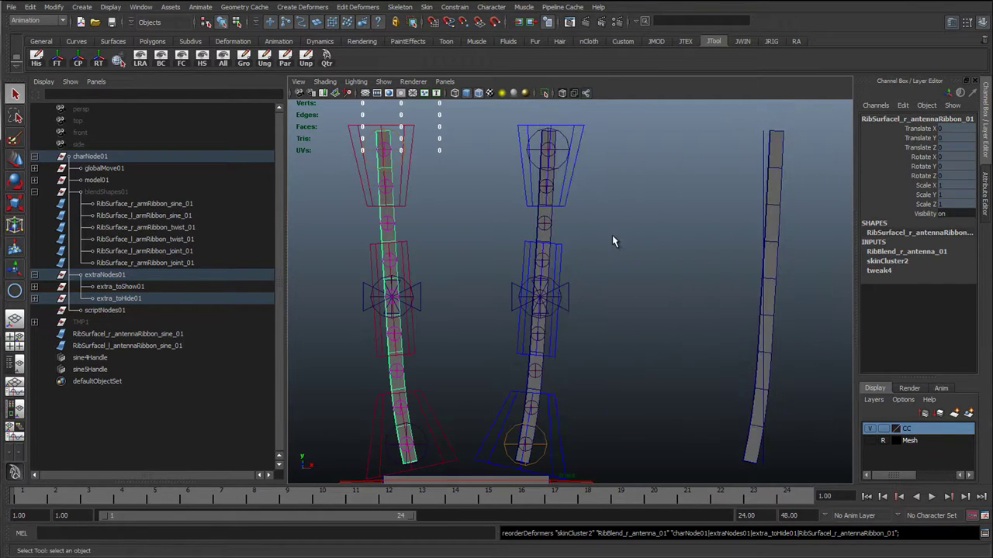
{"action": "left_click", "coordinate": [612, 241]}
- Rotate the left antenna's sine4Handle to a Rotate Z of -4.544 so it lines up with the slanted ribbon copy
{"action": "scroll", "coordinate": [603, 279], "scroll_direction": "down", "scroll_amount": 3}
{"action": "left_click", "coordinate": [702, 233]}
{"action": "middle_click_drag", "start_coordinate": [702, 236], "coordinate": [582, 251], "text": "alt"}
{"action": "key", "text": "e"}
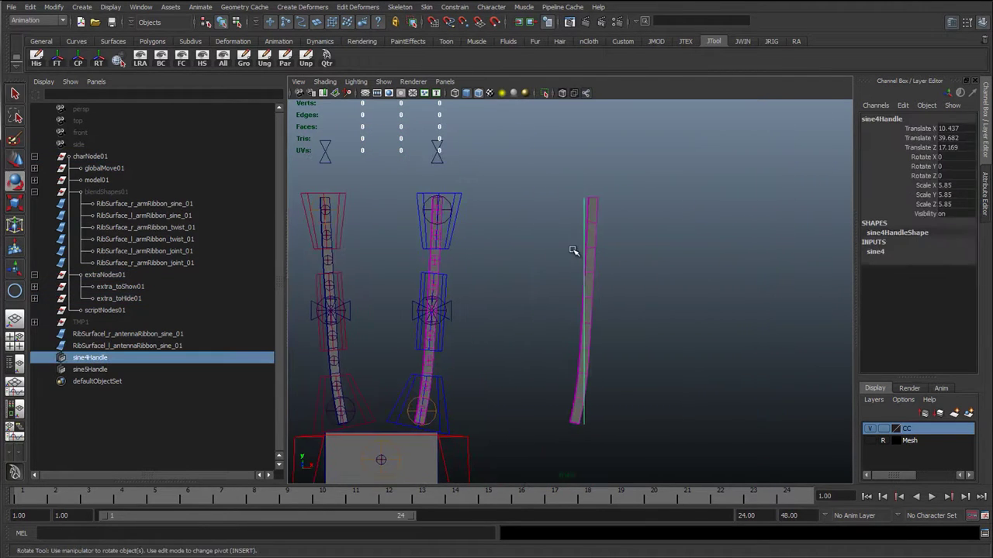
{"action": "key", "text": "space"}
{"action": "middle_click_drag", "start_coordinate": [528, 271], "coordinate": [424, 264], "text": "alt"}
{"action": "right_click_drag", "start_coordinate": [425, 263], "coordinate": [528, 258], "text": "alt"}
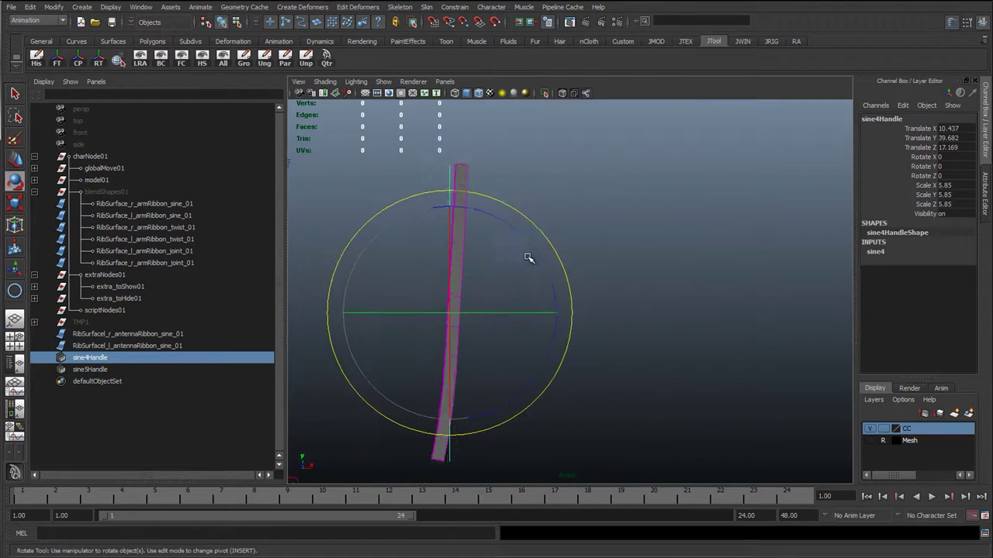
{"action": "scroll", "coordinate": [511, 229], "scroll_direction": "up", "scroll_amount": 1}
{"action": "scroll", "coordinate": [514, 250], "scroll_direction": "down", "scroll_amount": 2}
{"action": "middle_click_drag", "start_coordinate": [520, 247], "coordinate": [535, 226], "text": "alt"}
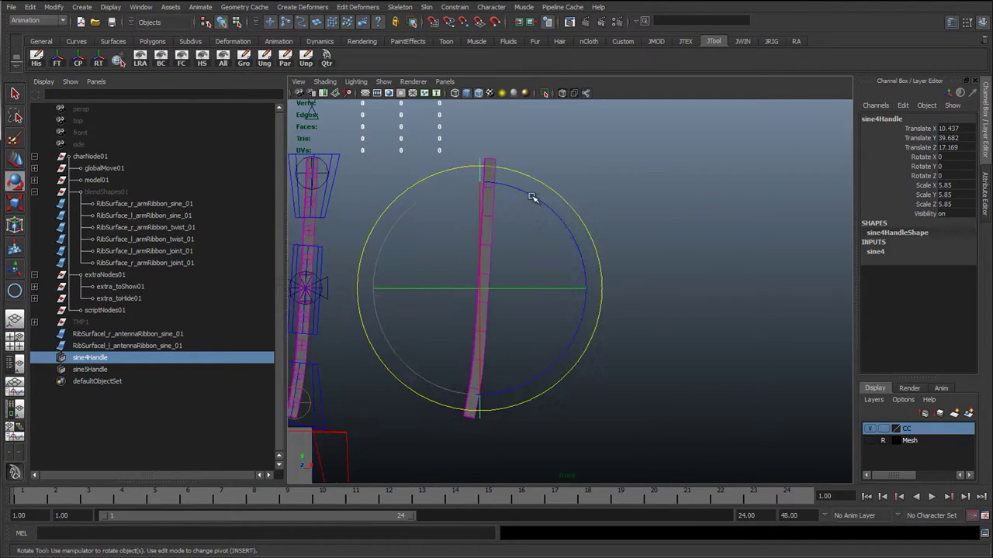
{"action": "left_click_drag", "start_coordinate": [532, 197], "coordinate": [543, 203]}
{"action": "key", "text": "ctrl+z"}
{"action": "scroll", "coordinate": [531, 206], "scroll_direction": "up", "scroll_amount": 2}
{"action": "middle_click_drag", "start_coordinate": [501, 190], "coordinate": [537, 211], "text": "alt"}
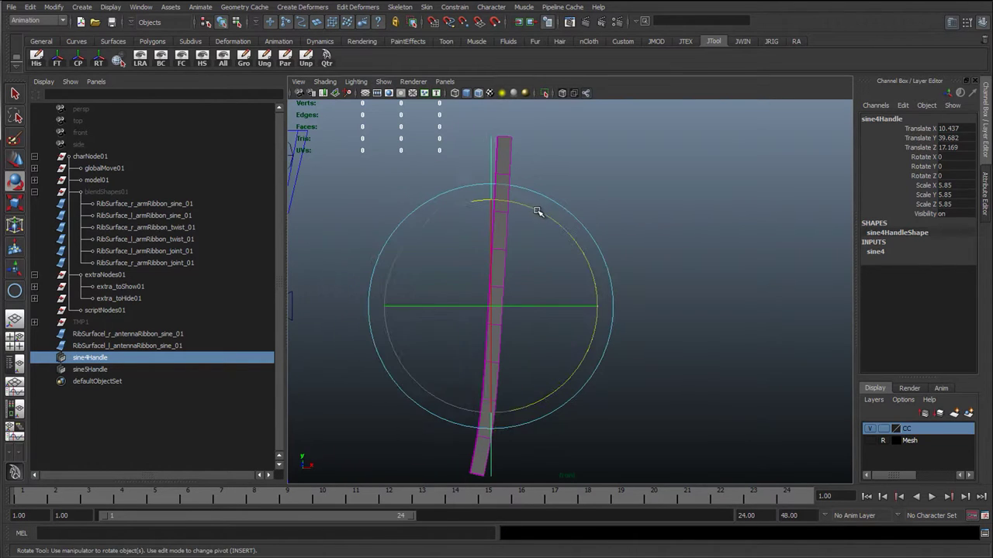
{"action": "left_click_drag", "start_coordinate": [538, 212], "coordinate": [519, 204]}
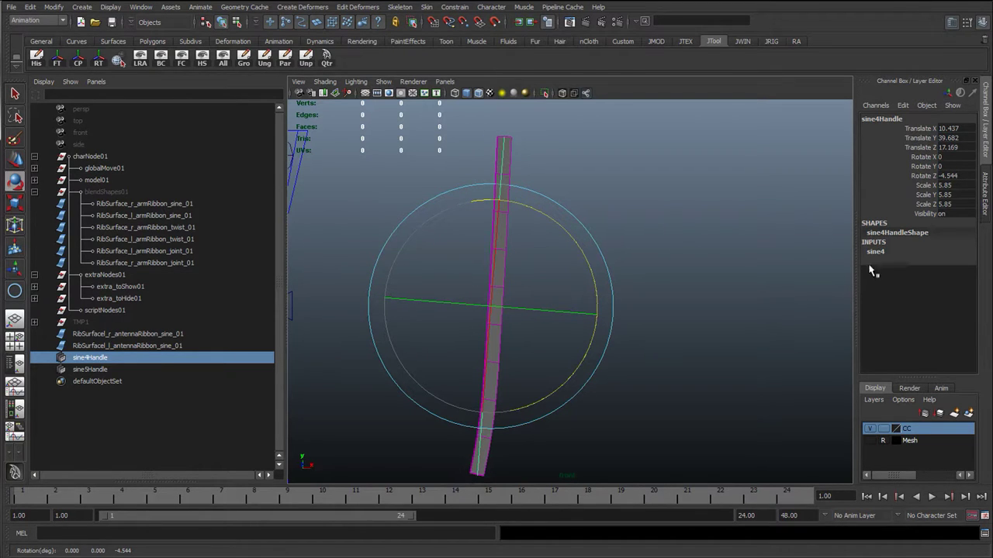
- Set the Rotate Z of the right antenna's sine5Handle to 4.544, mirroring the left handle's rotation
{"action": "double_click", "coordinate": [950, 176]}
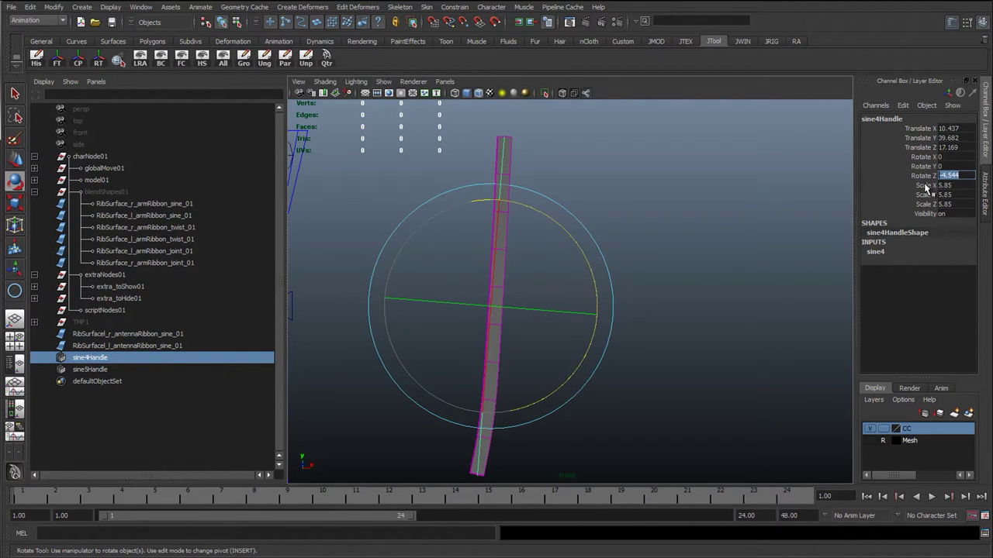
{"action": "scroll", "coordinate": [547, 283], "scroll_direction": "down", "scroll_amount": 5}
{"action": "middle_click_drag", "start_coordinate": [470, 293], "coordinate": [641, 286], "text": "alt"}
{"action": "scroll", "coordinate": [641, 286], "scroll_direction": "up", "scroll_amount": 2}
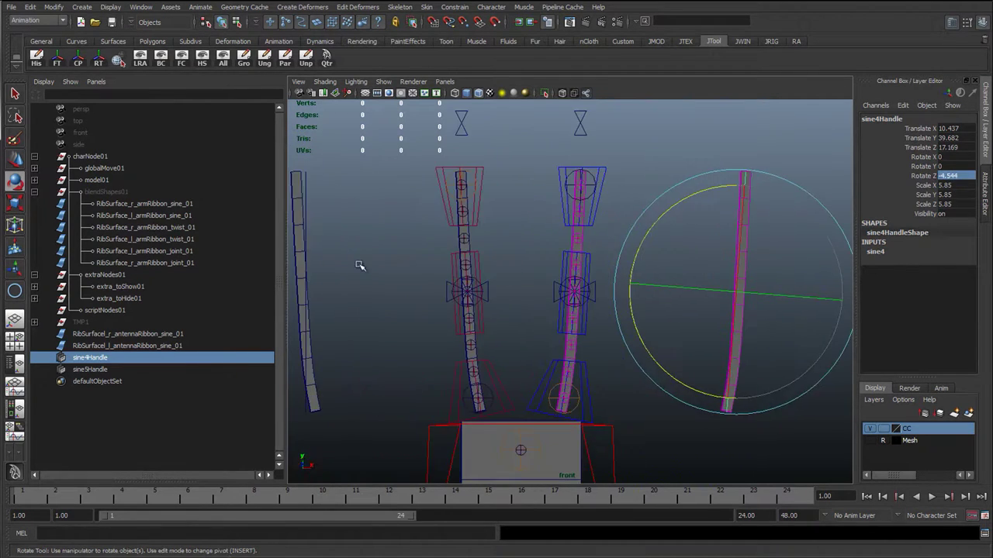
{"action": "middle_click_drag", "start_coordinate": [360, 264], "coordinate": [477, 281], "text": "alt"}
{"action": "left_click", "coordinate": [421, 197]}
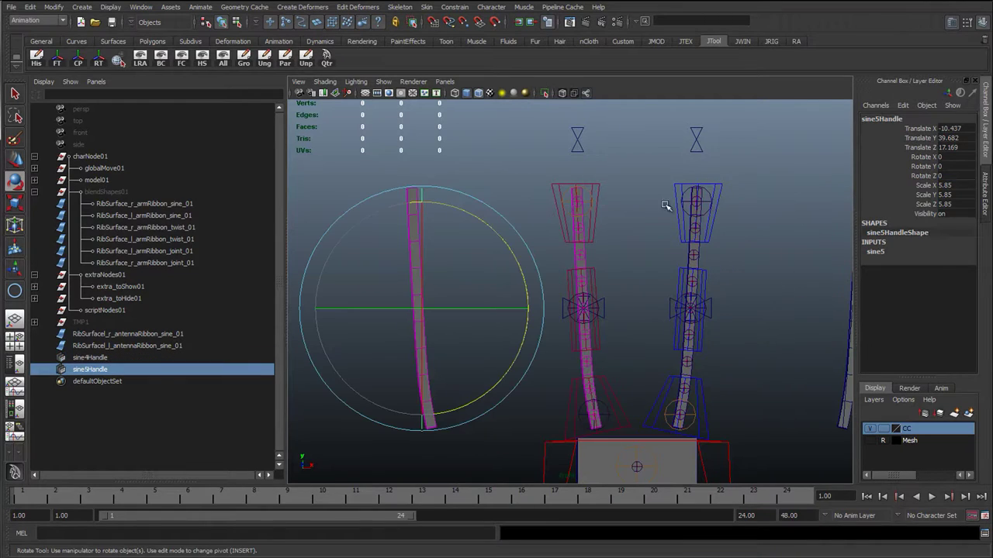
{"action": "double_click", "coordinate": [946, 177]}
{"action": "key", "text": "Return"}
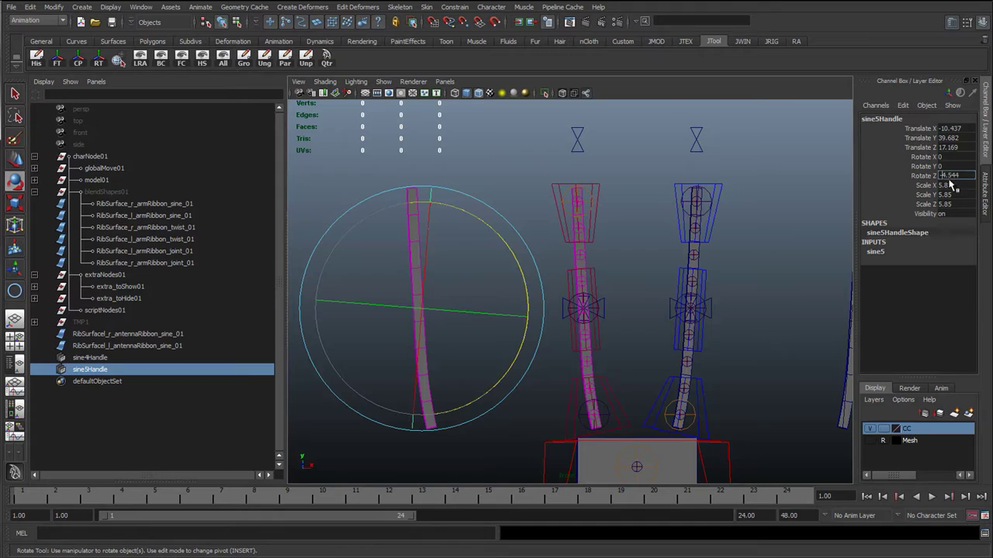
{"action": "key", "text": "q"}
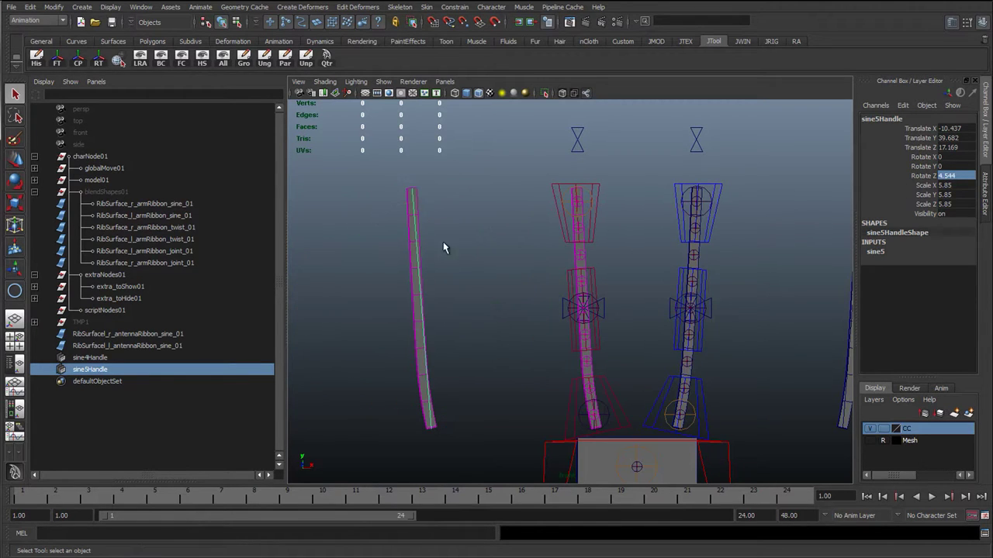
- Try an Amplitude of 0.6 and an Offset of 3.3 on the left antenna's sine4 deformer
{"action": "middle_click_drag", "start_coordinate": [698, 310], "coordinate": [677, 320], "text": "alt"}
{"action": "left_click", "coordinate": [714, 290]}
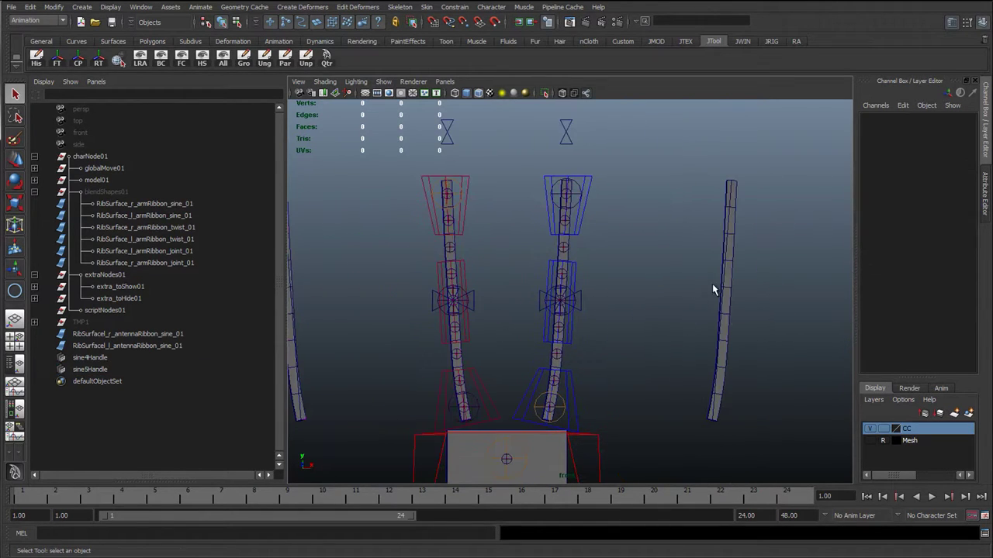
{"action": "left_click", "coordinate": [726, 283]}
{"action": "middle_click_drag", "start_coordinate": [709, 251], "coordinate": [684, 284], "text": "alt"}
{"action": "left_click", "coordinate": [649, 287]}
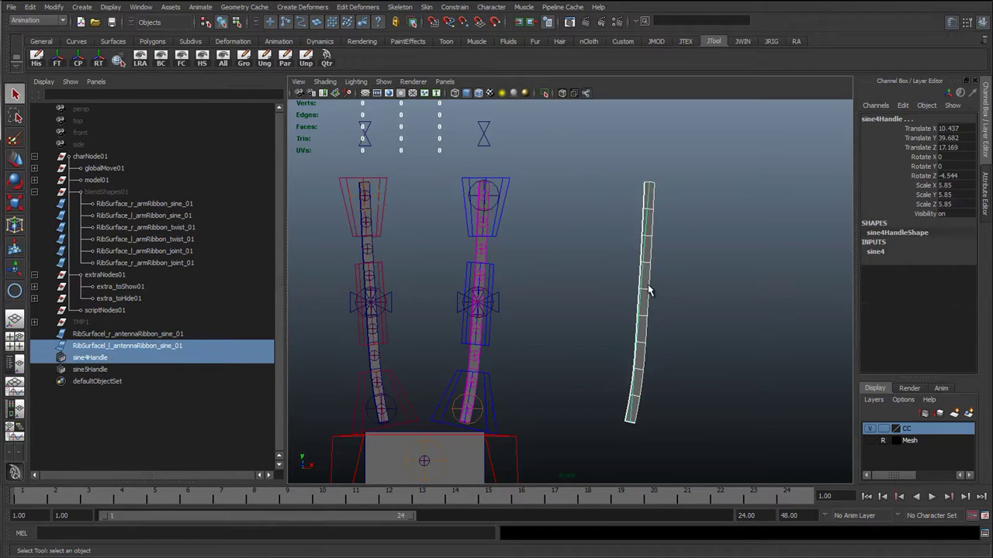
{"action": "left_click", "coordinate": [876, 252]}
{"action": "left_click", "coordinate": [927, 271]}
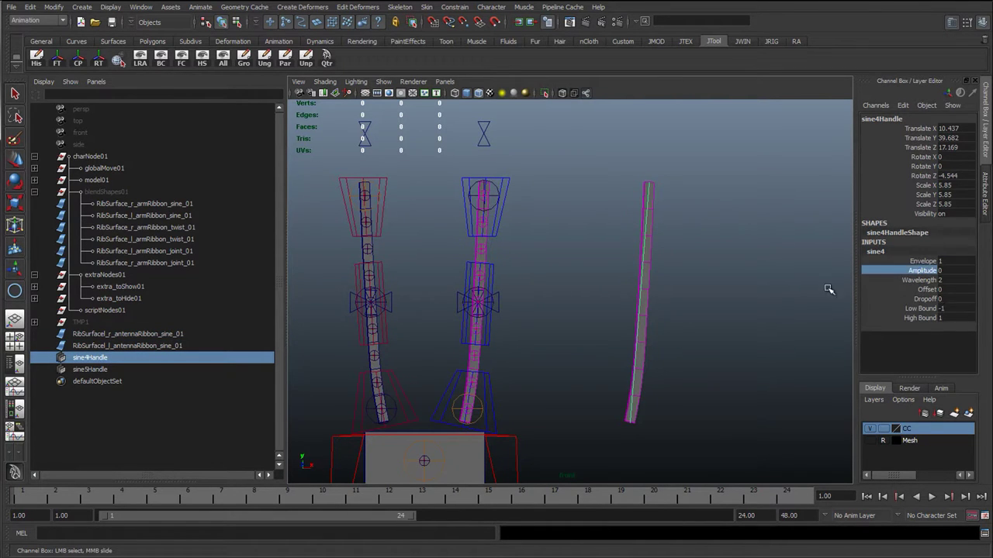
{"action": "middle_click_drag", "start_coordinate": [776, 295], "coordinate": [819, 305]}
{"action": "left_click", "coordinate": [926, 289]}
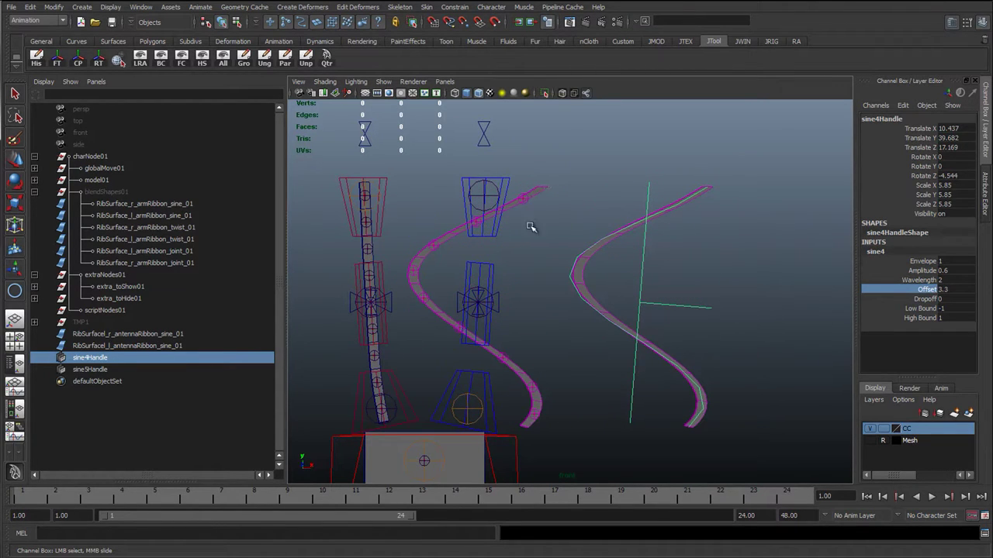
- Try a Dropoff of 1 and an Offset of 7.3 on the left antenna's sine4 deformer
{"action": "left_click", "coordinate": [924, 299]}
{"action": "middle_click_drag", "start_coordinate": [699, 324], "coordinate": [766, 297]}
{"action": "left_click", "coordinate": [919, 289]}
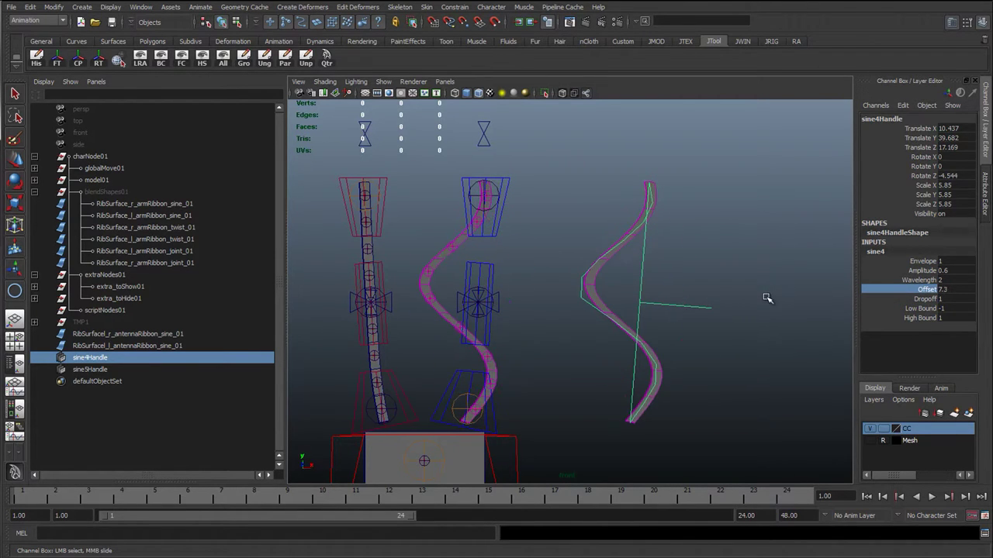
- Undo the trial Amplitude, Dropoff and Offset changes on the sine4 deformer
{"action": "key", "text": "ctrl+z"}
{"action": "key", "text": "ctrl+z"}
{"action": "key", "text": "ctrl+z"}
{"action": "key", "text": "ctrl+z"}
{"action": "key", "text": "ctrl+z"}
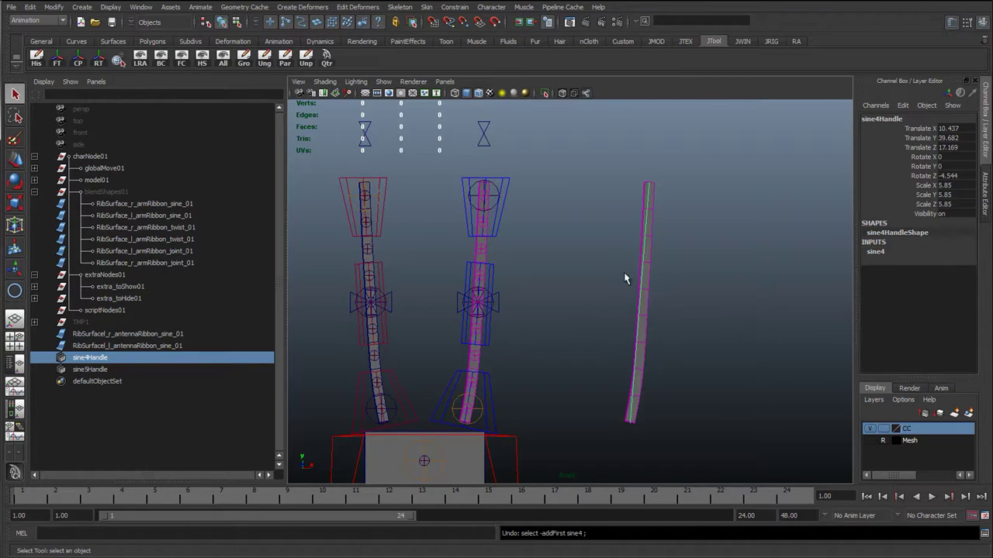
- Set the Dropoff of the left antenna's sine4 deformer to 1
{"action": "middle_click_drag", "start_coordinate": [577, 296], "coordinate": [654, 290], "text": "alt"}
{"action": "left_click", "coordinate": [876, 252]}
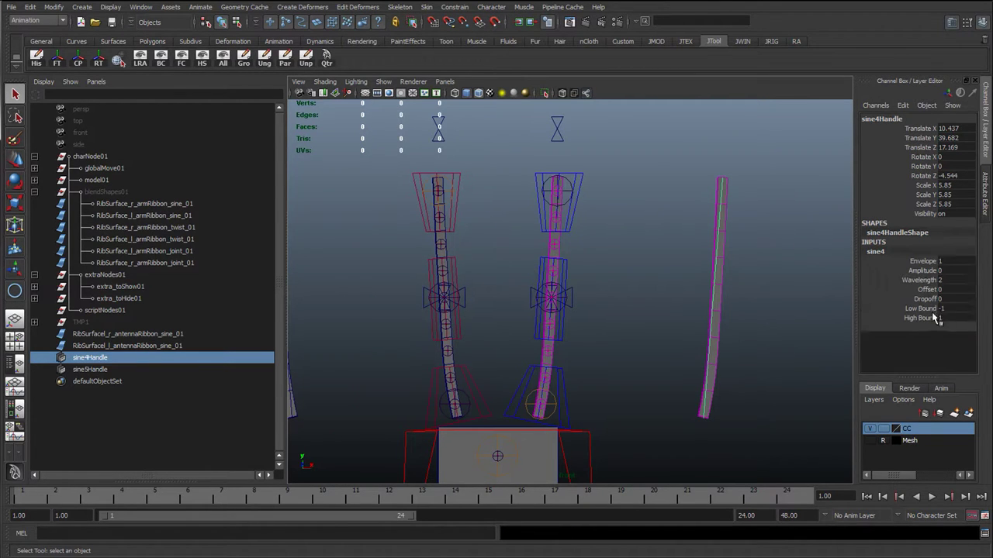
{"action": "left_click", "coordinate": [944, 299]}
{"action": "type", "text": "1"}
{"action": "key", "text": "Return"}
- Set the Dropoff of the right antenna's sine5 deformer to 1 and clear the selection
{"action": "scroll", "coordinate": [360, 300], "scroll_direction": "down", "scroll_amount": 1}
{"action": "middle_click_drag", "start_coordinate": [426, 283], "coordinate": [465, 279], "text": "alt"}
{"action": "left_click_drag", "start_coordinate": [380, 278], "coordinate": [345, 282]}
{"action": "left_click", "coordinate": [345, 281], "text": "ctrl"}
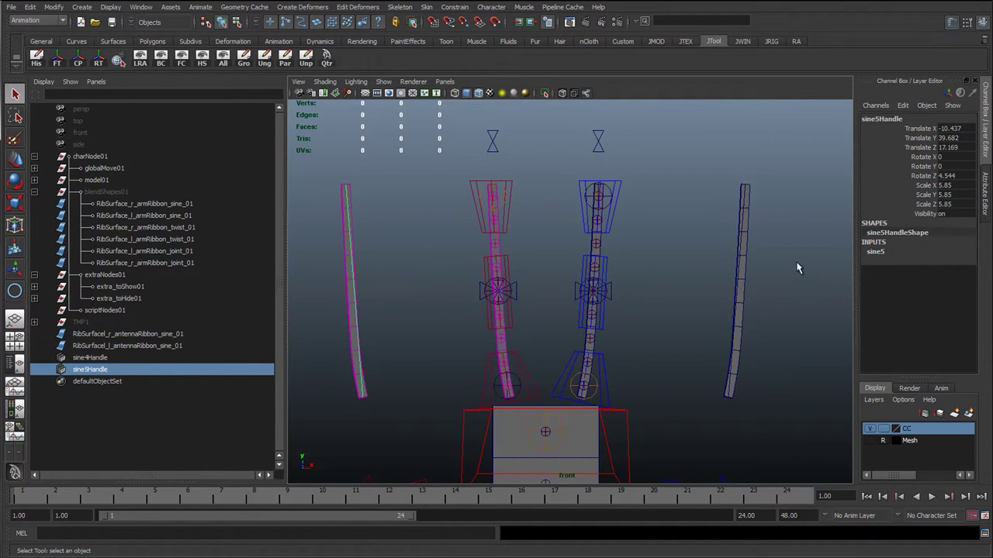
{"action": "left_click", "coordinate": [876, 252]}
{"action": "left_click", "coordinate": [941, 298]}
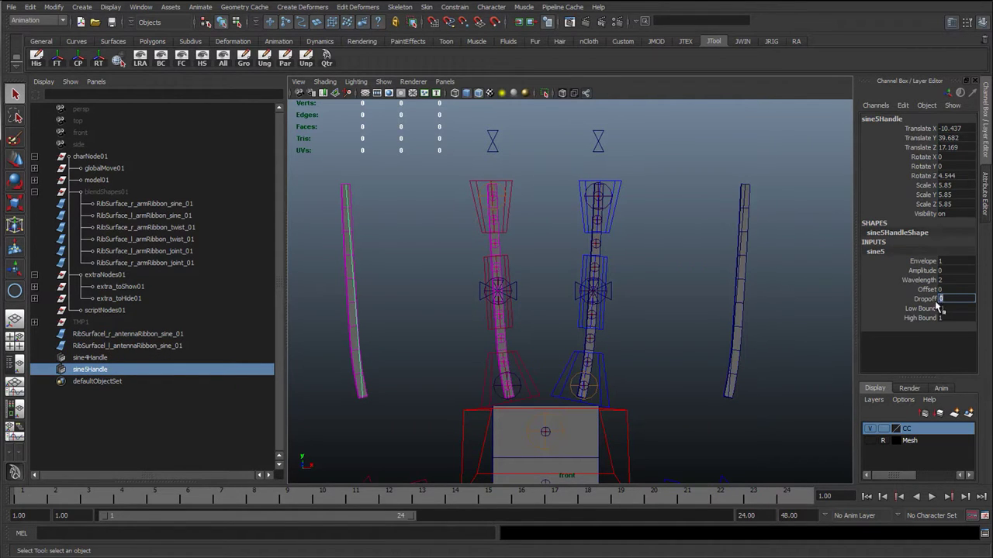
{"action": "type", "text": "1"}
{"action": "key", "text": "Return"}
{"action": "left_click", "coordinate": [391, 259]}
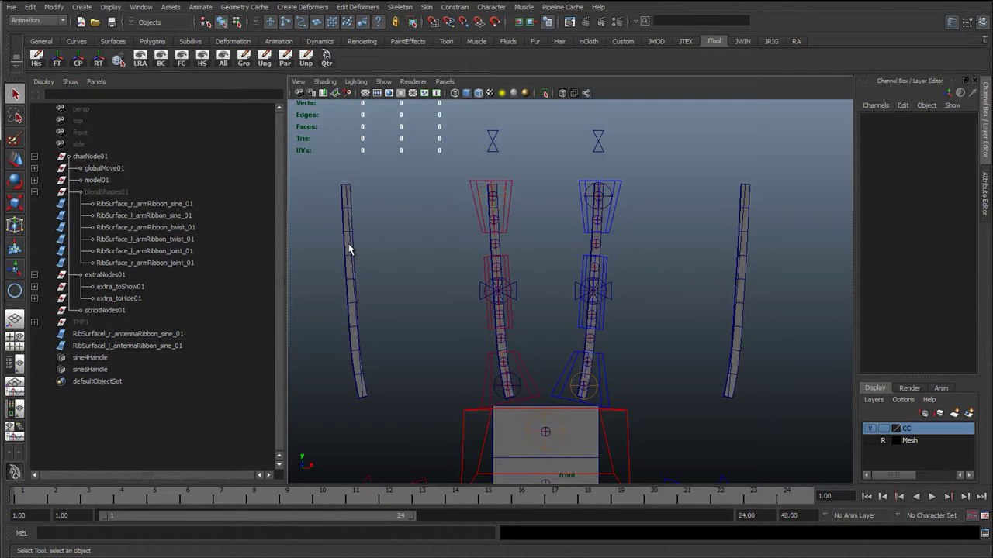
- Add a keyable float attribute sineWeight to both antenna mid controls with minimum 0, maximum 1 and default 0
{"action": "middle_click_drag", "start_coordinate": [599, 277], "coordinate": [538, 264], "text": "alt"}
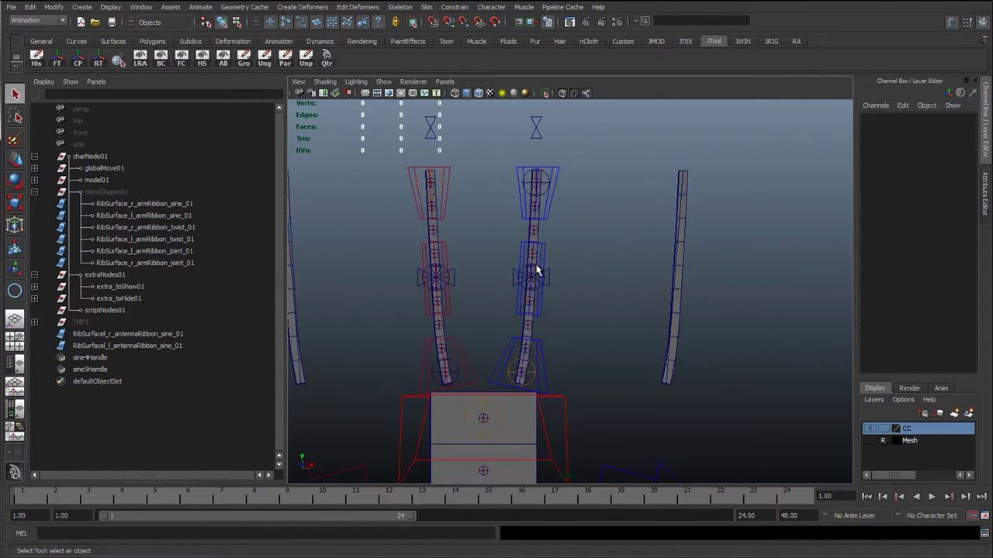
{"action": "left_click", "coordinate": [521, 253]}
{"action": "left_click", "coordinate": [445, 249], "text": "shift"}
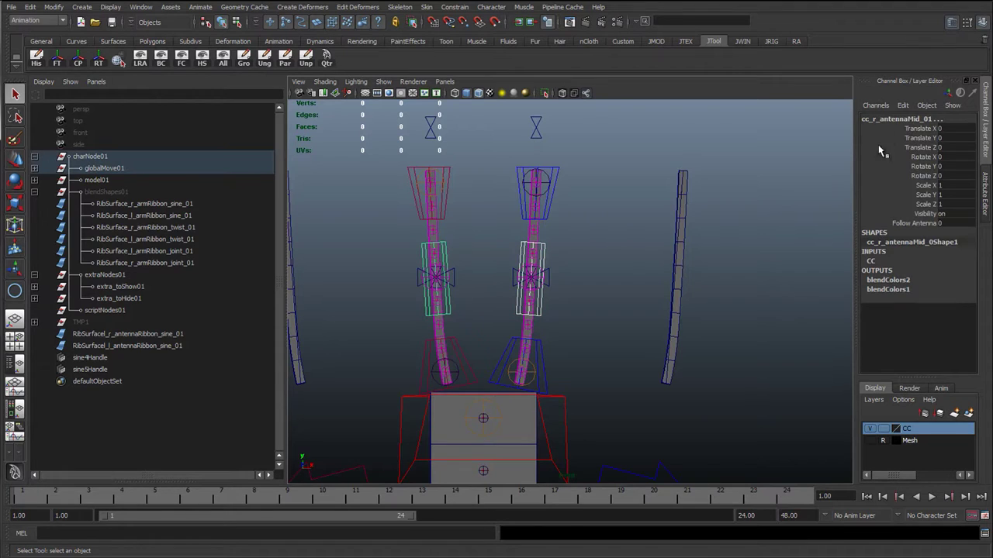
{"action": "left_click", "coordinate": [903, 105]}
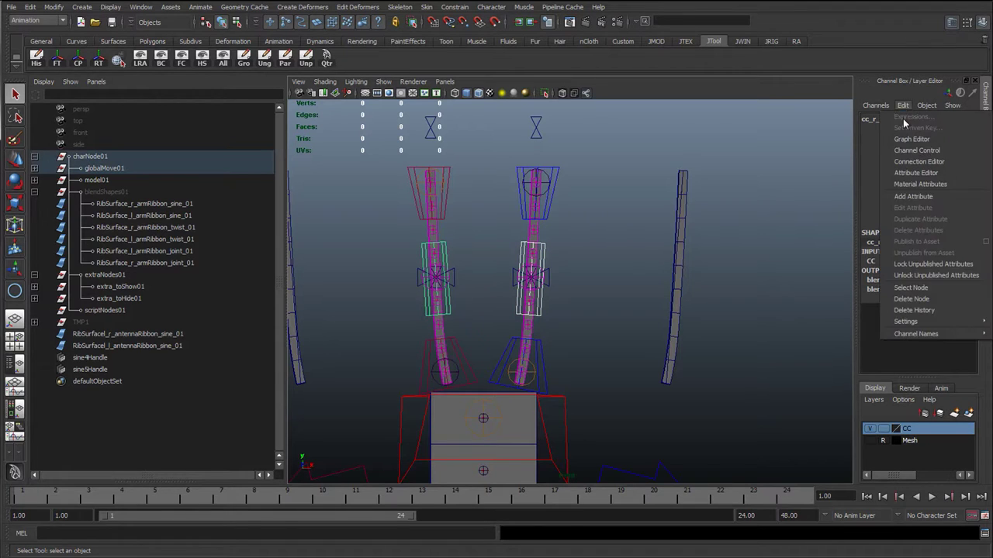
{"action": "left_click", "coordinate": [915, 196]}
{"action": "left_click_drag", "start_coordinate": [360, 176], "coordinate": [404, 169]}
{"action": "left_click", "coordinate": [397, 215]}
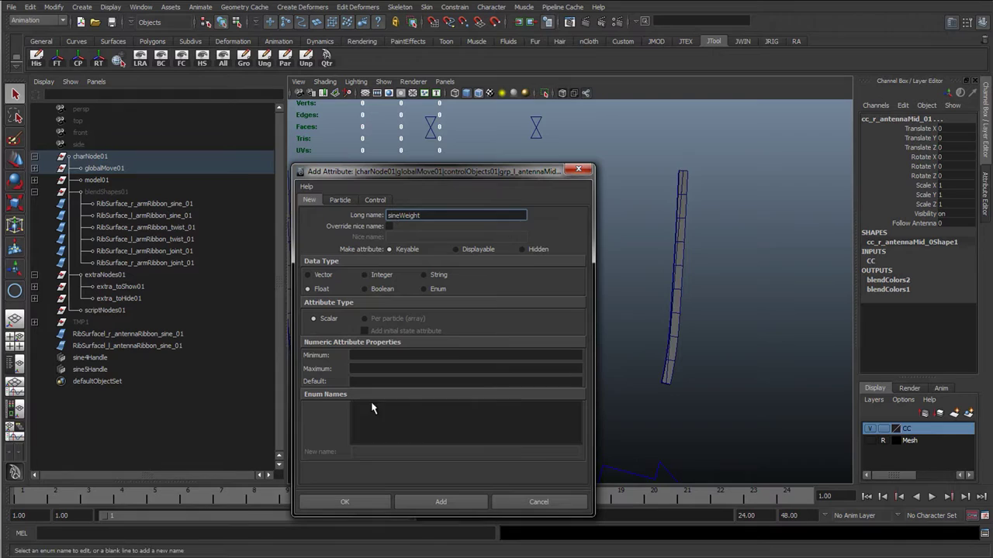
{"action": "left_click", "coordinate": [360, 356]}
{"action": "type", "text": "0"}
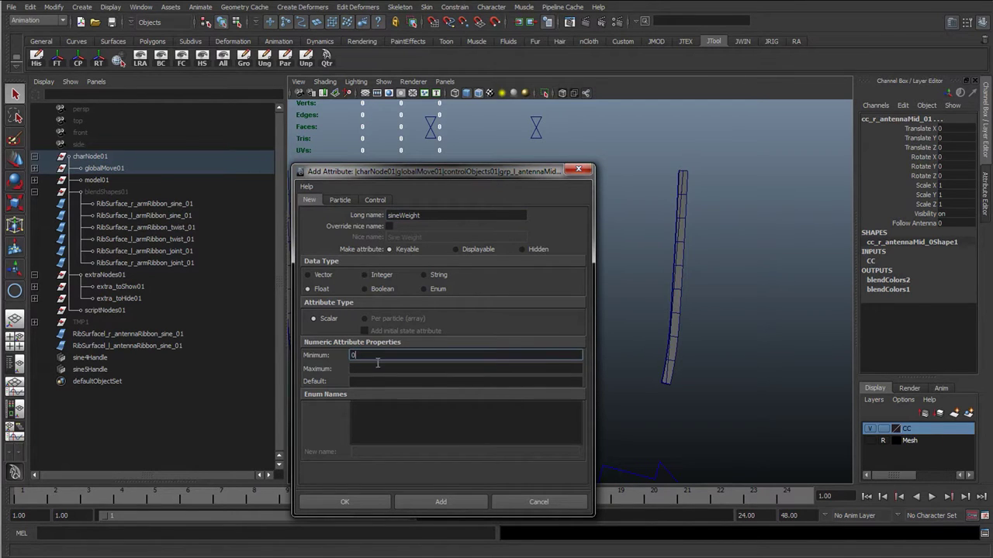
{"action": "left_click", "coordinate": [377, 368]}
{"action": "type", "text": "1"}
{"action": "left_click", "coordinate": [370, 382]}
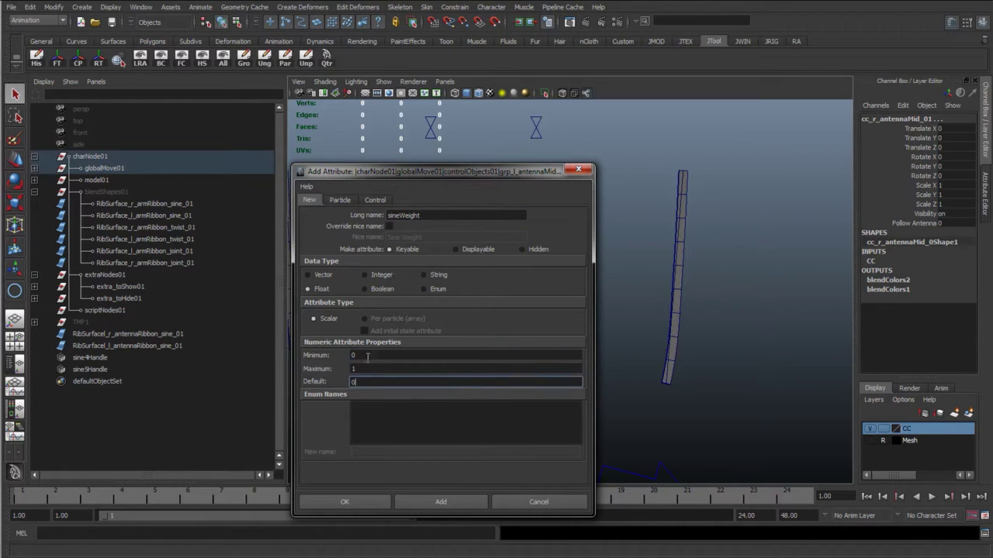
{"action": "left_click", "coordinate": [442, 504]}
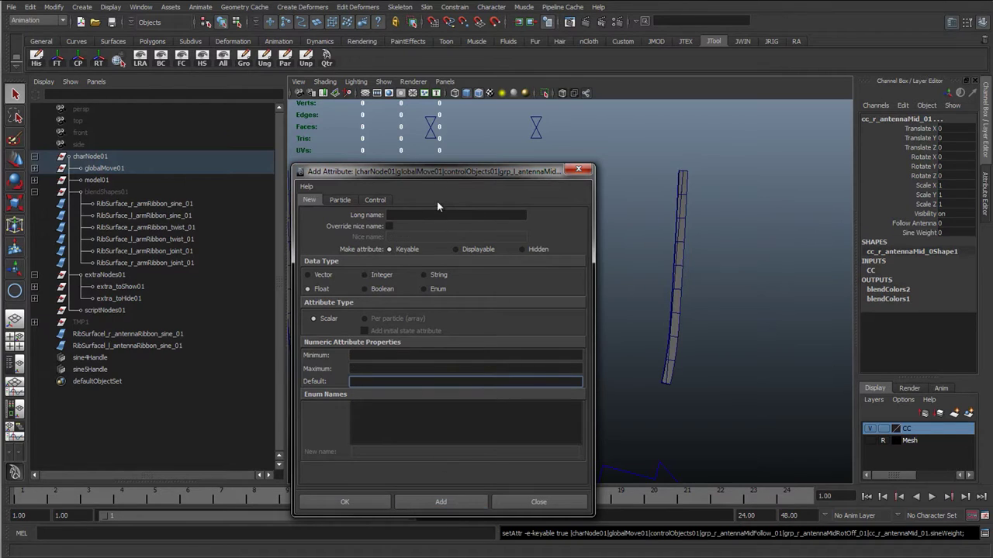
- Add a float attribute sineAmplitude to both antenna mid controls with minimum -5, maximum 5 and default 0, following the Notepad notes
{"action": "left_click", "coordinate": [424, 215]}
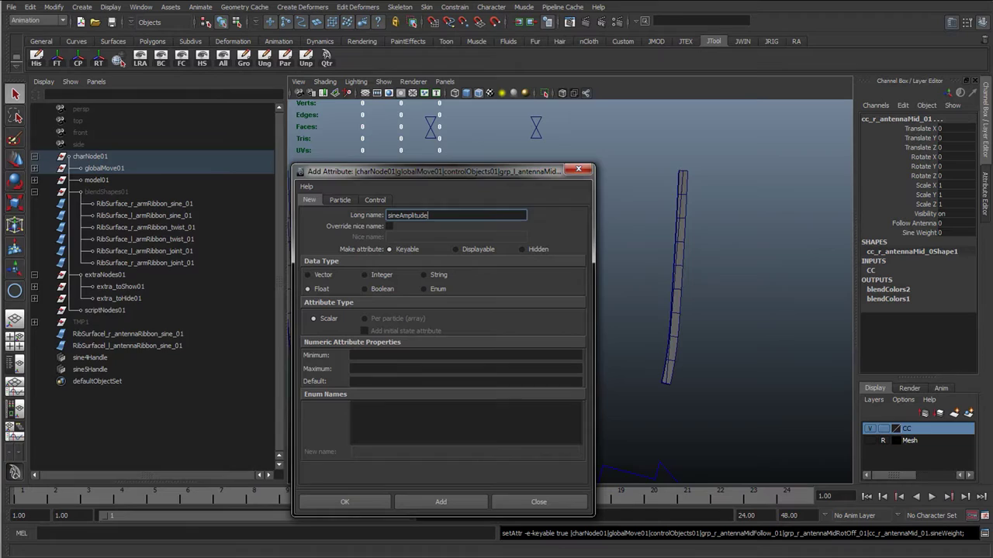
{"action": "left_click_drag", "start_coordinate": [0, 257], "coordinate": [147, 228]}
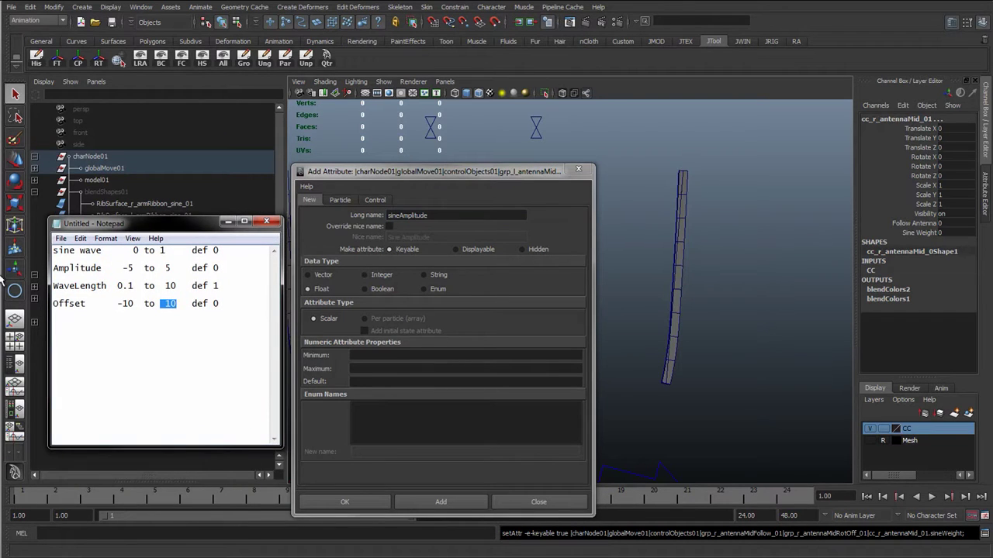
{"action": "key", "text": "alt+Tab"}
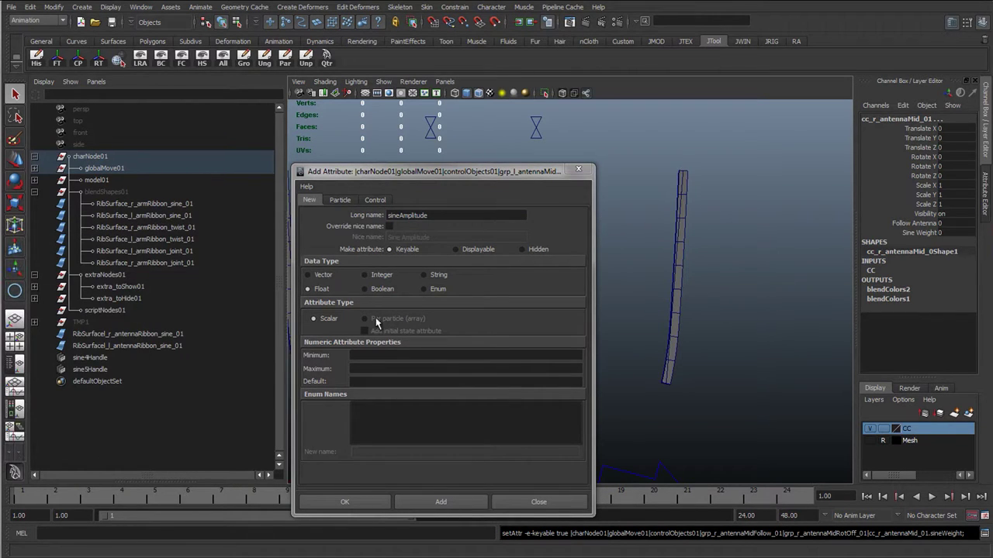
{"action": "left_click", "coordinate": [372, 356]}
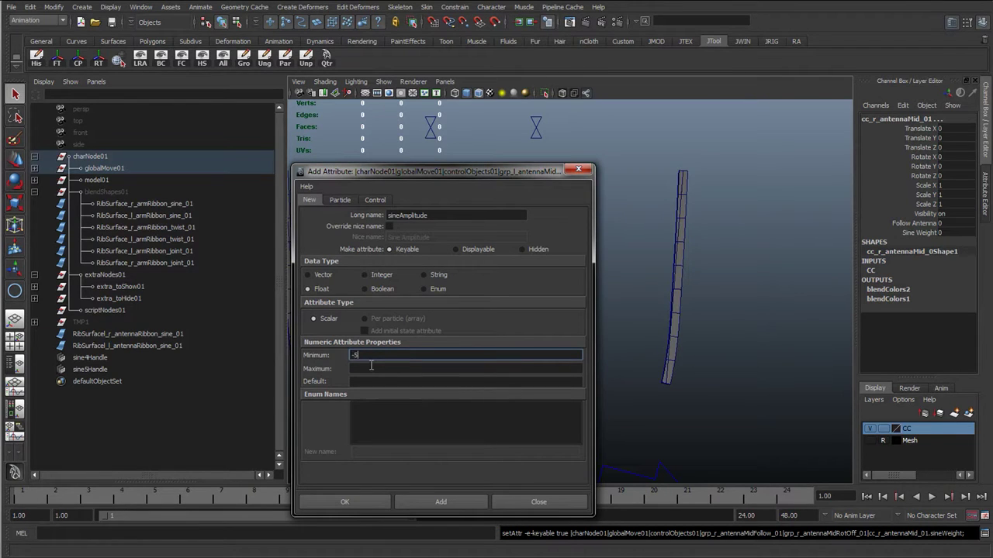
{"action": "left_click", "coordinate": [372, 370]}
{"action": "type", "text": "5"}
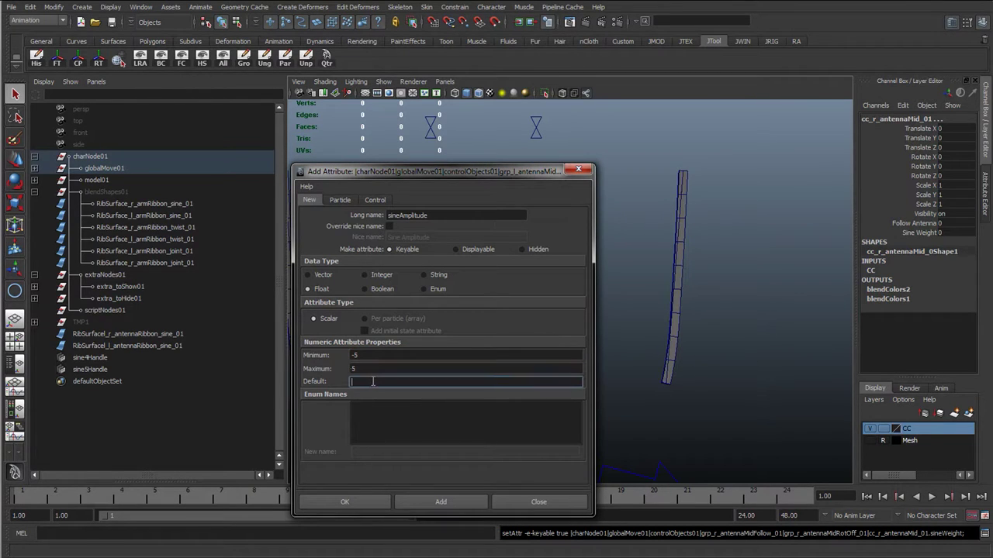
{"action": "left_click", "coordinate": [433, 503]}
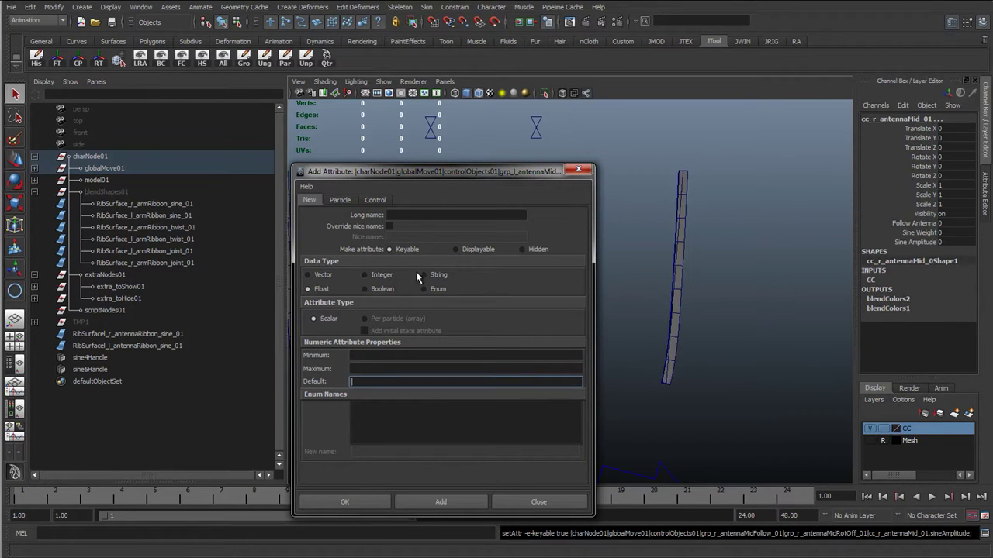
- Add a float attribute sineWavelength to both antenna mid controls with minimum 0.1, maximum 10 and default 1
{"action": "left_click", "coordinate": [419, 215]}
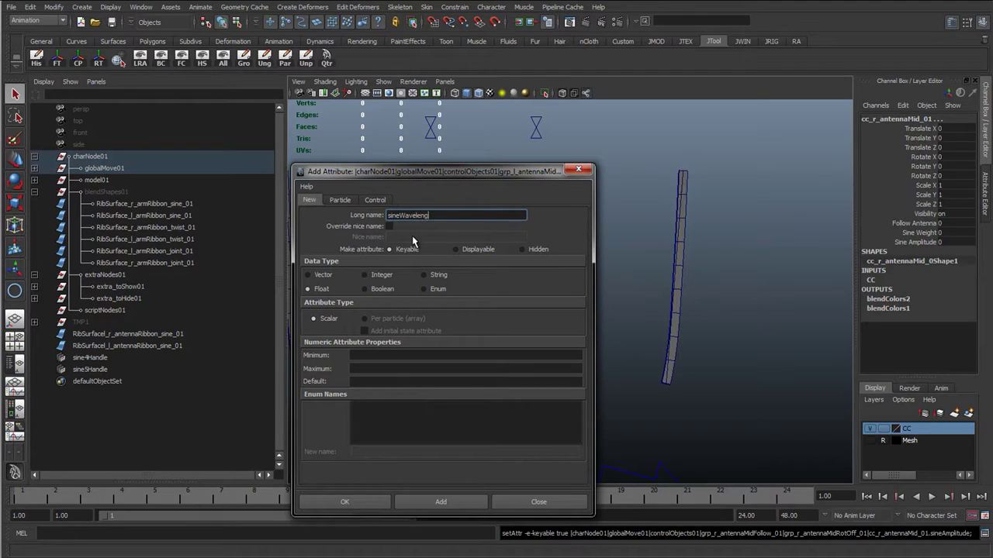
{"action": "left_click", "coordinate": [363, 356]}
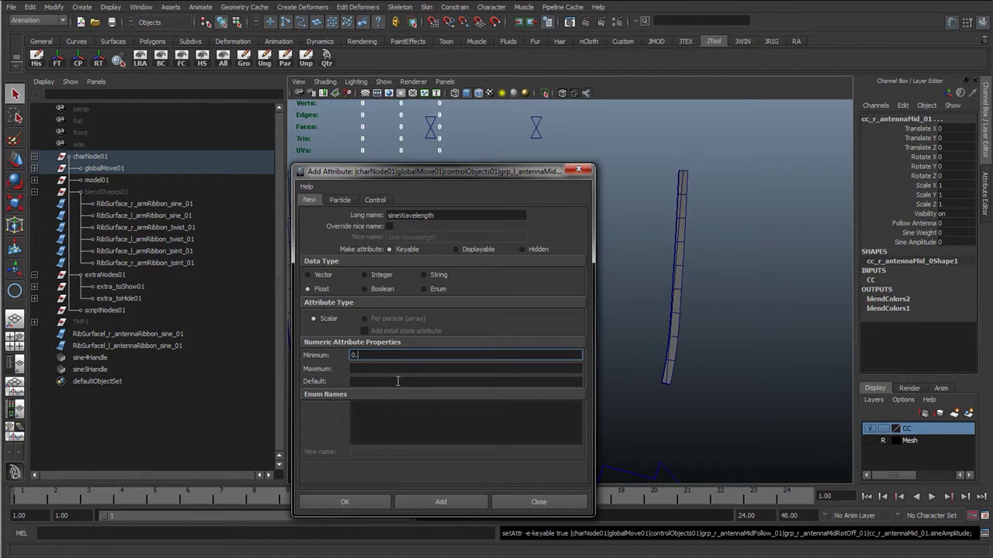
{"action": "left_click", "coordinate": [377, 370]}
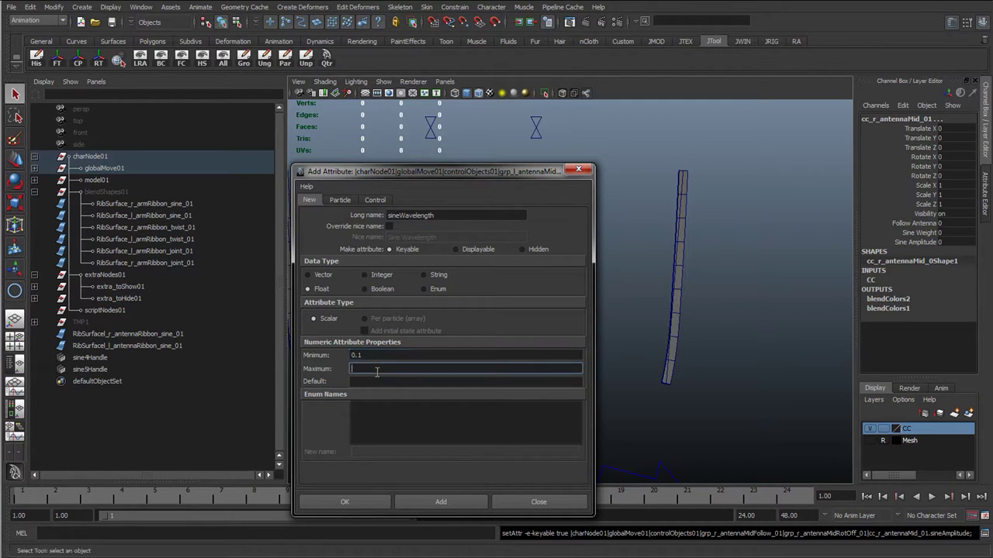
{"action": "left_click", "coordinate": [370, 382]}
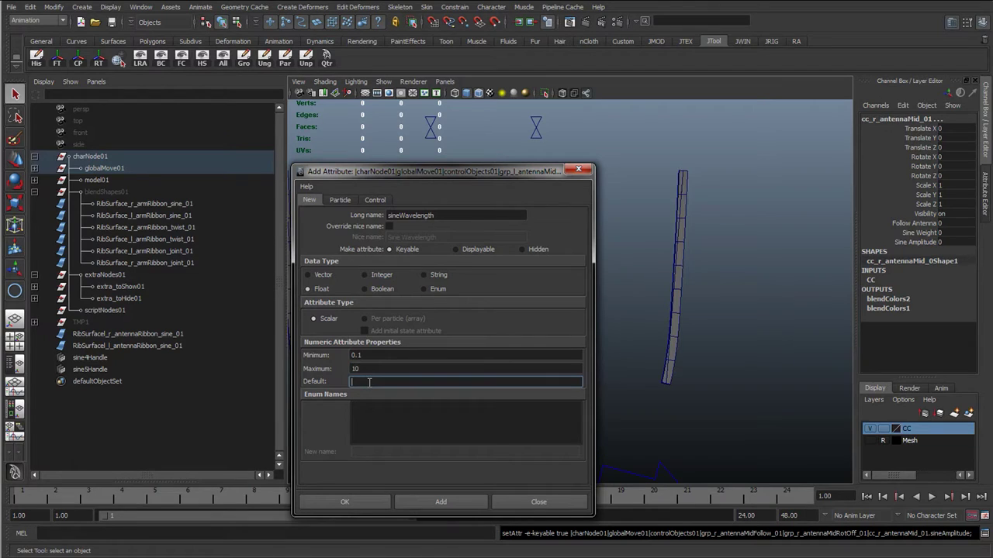
{"action": "left_click", "coordinate": [440, 501]}
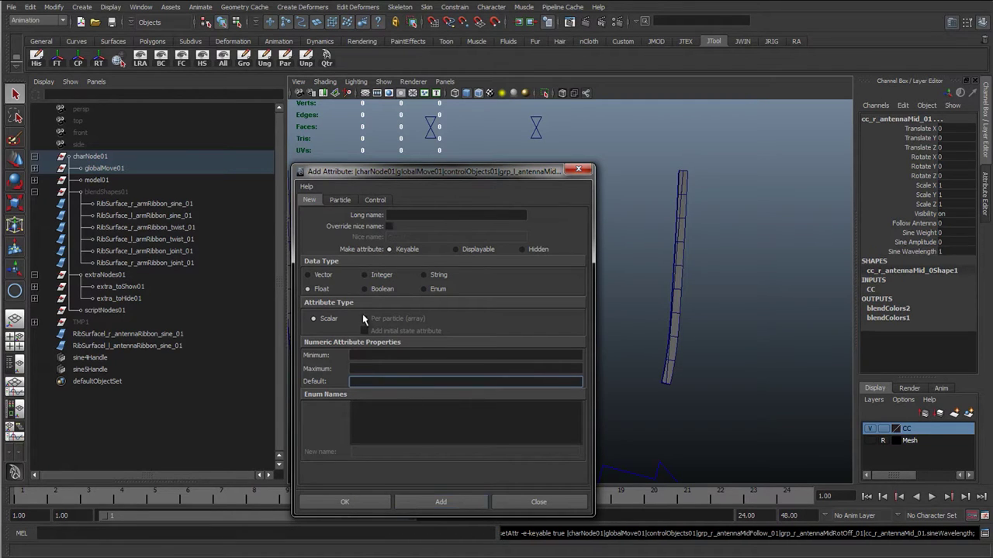
- Add a keyable float attribute sineOffset with a minimum of -10 to both antenna mid controls and finish adding attributes
{"action": "left_click", "coordinate": [405, 216]}
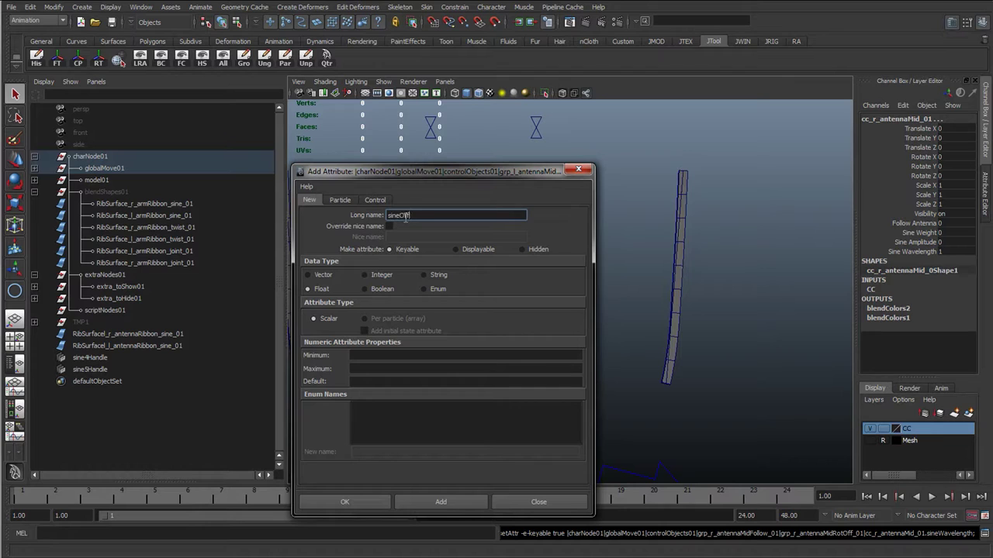
{"action": "left_click", "coordinate": [377, 354]}
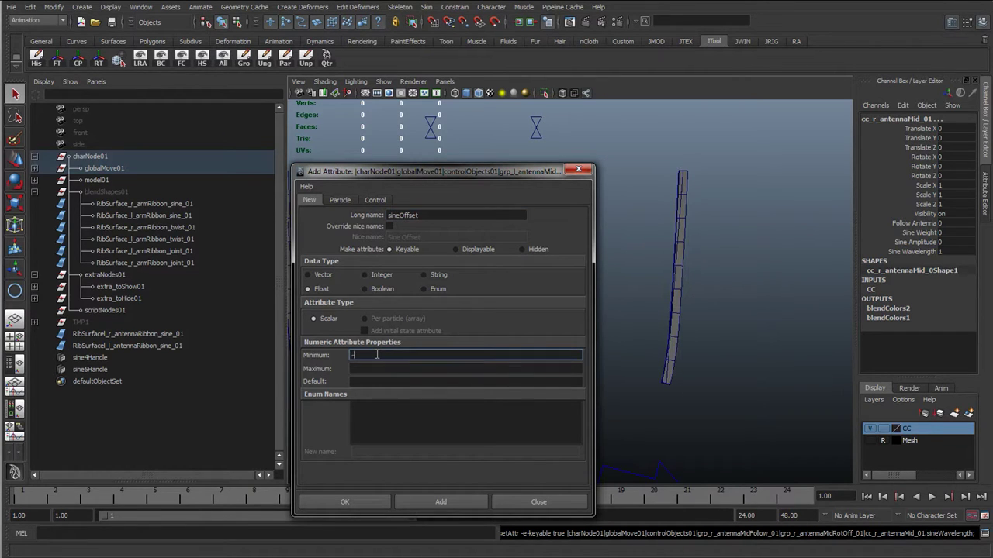
{"action": "type", "text": "-10"}
{"action": "left_click", "coordinate": [381, 369]}
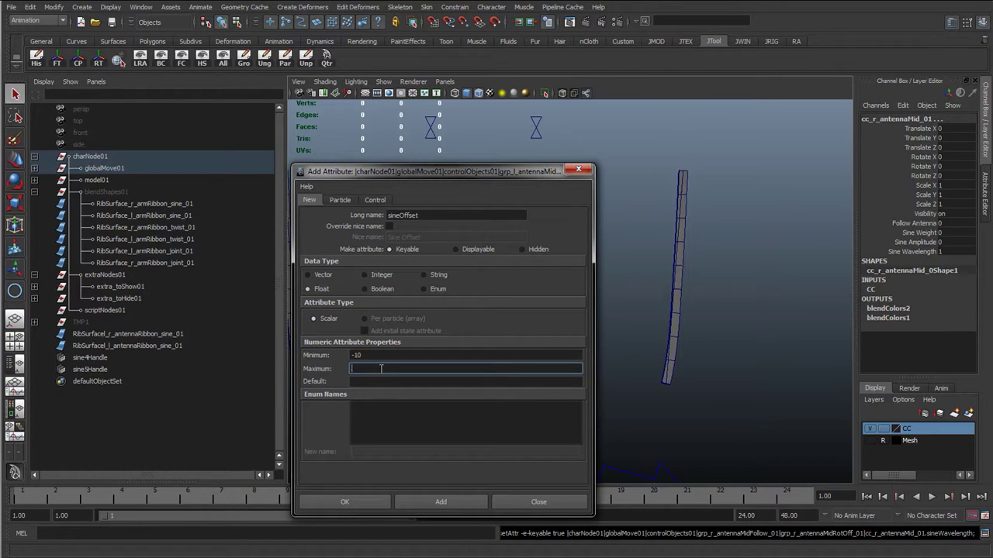
{"action": "left_click", "coordinate": [444, 501]}
{"action": "left_click", "coordinate": [540, 503]}
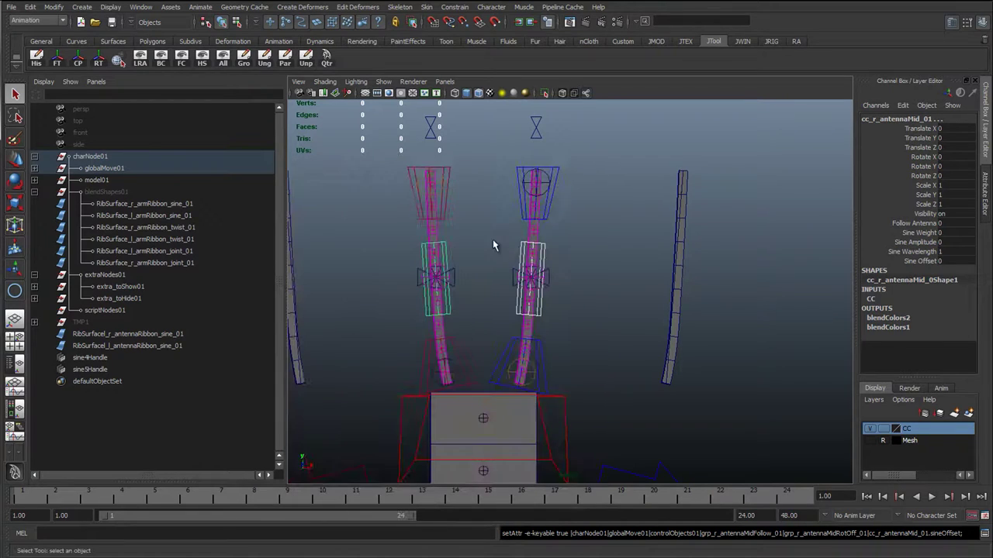
- Open the Connection Editor with the left antenna mid control cc_l_antennaMid_01 loaded as the output node
{"action": "left_click", "coordinate": [543, 260]}
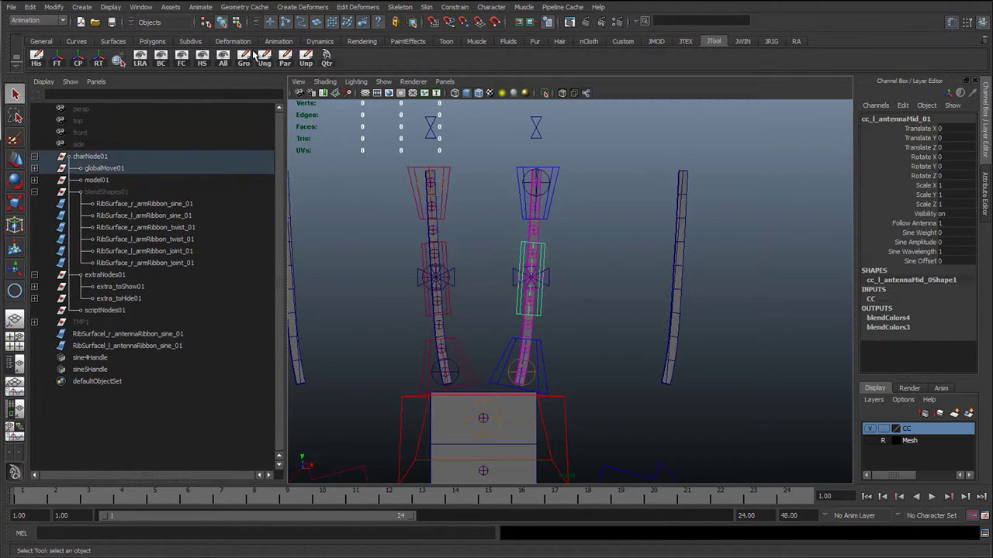
{"action": "left_click", "coordinate": [131, 7]}
{"action": "mouse_move", "coordinate": [161, 25]}
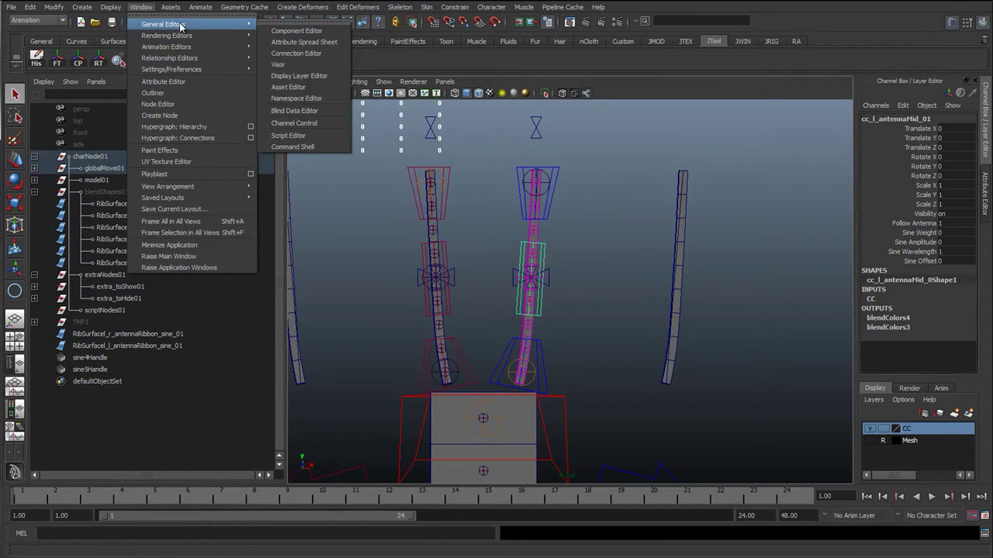
{"action": "left_click", "coordinate": [303, 54]}
{"action": "left_click_drag", "start_coordinate": [162, 82], "coordinate": [239, 85]}
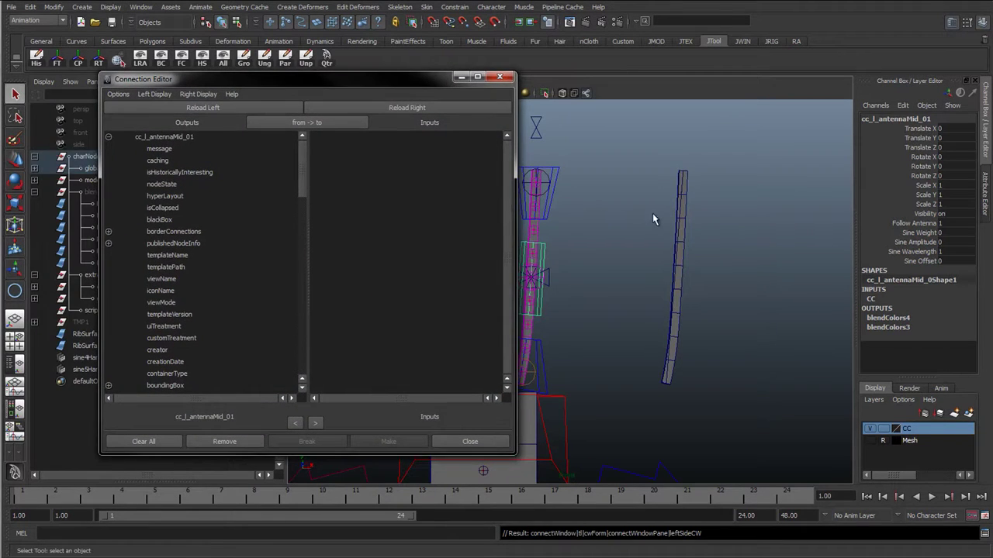
- Select the left antenna's sine4 deformer node by name and load it as the input node in the Connection Editor
{"action": "left_click", "coordinate": [681, 233]}
{"action": "left_click", "coordinate": [683, 247]}
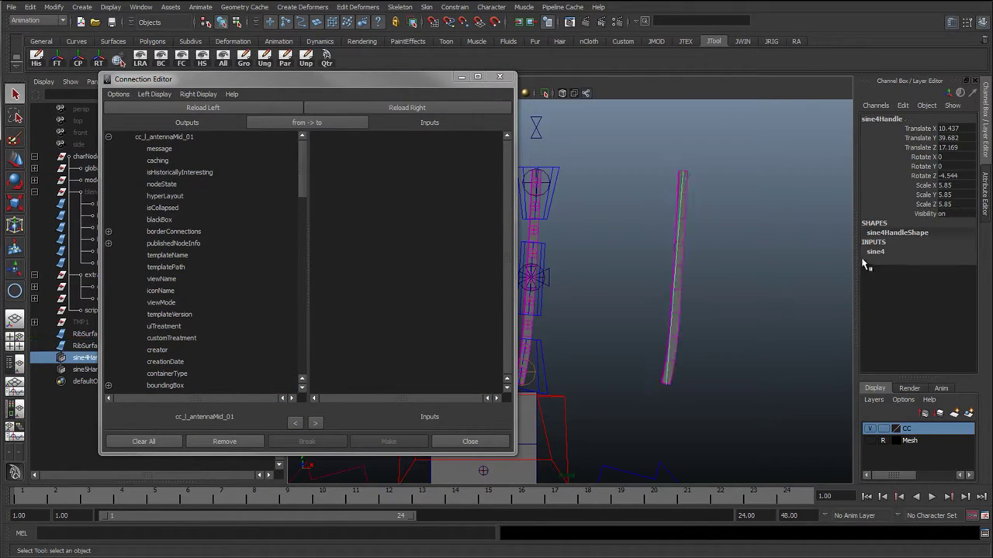
{"action": "left_click", "coordinate": [888, 252]}
{"action": "double_click", "coordinate": [888, 252]}
{"action": "left_click_drag", "start_coordinate": [889, 252], "coordinate": [836, 256]}
{"action": "key", "text": "ctrl+c"}
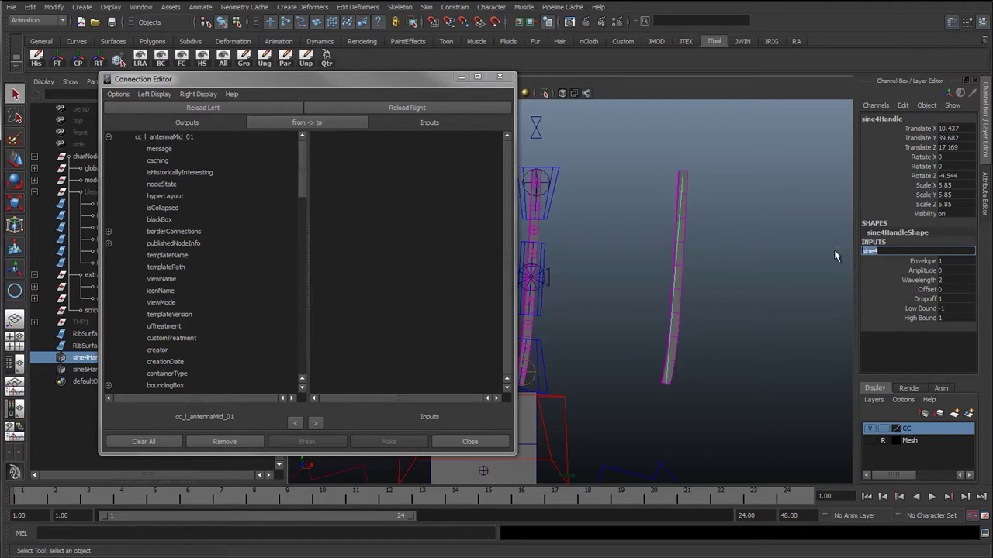
{"action": "left_click", "coordinate": [688, 21]}
{"action": "key", "text": "ctrl+v"}
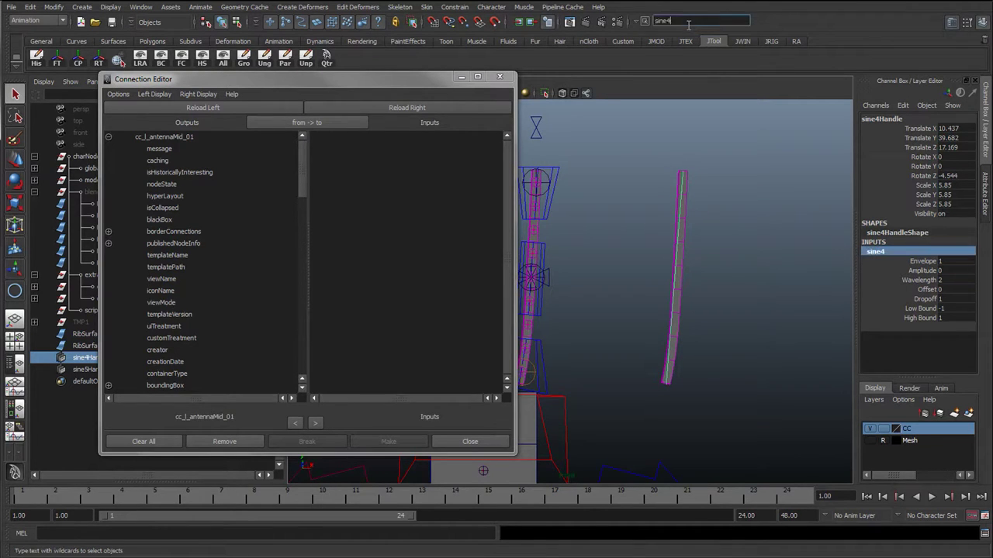
{"action": "key", "text": "Return"}
{"action": "left_click", "coordinate": [418, 108]}
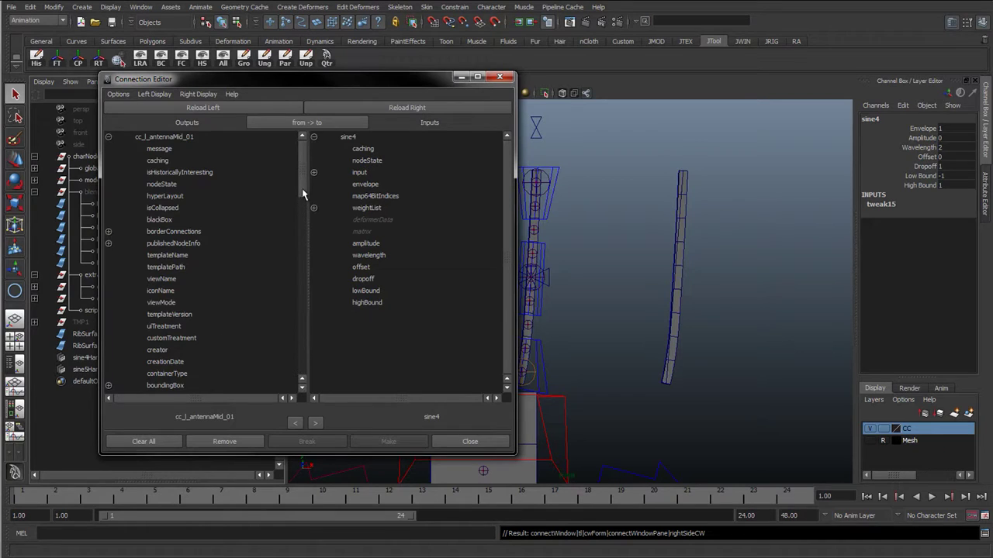
- Connect the left control's sineWeight, sineAmplitude, sineWavelength and sineOffset to sine4's envelope, amplitude, wavelength and offset respectively
{"action": "left_click_drag", "start_coordinate": [302, 194], "coordinate": [260, 390]}
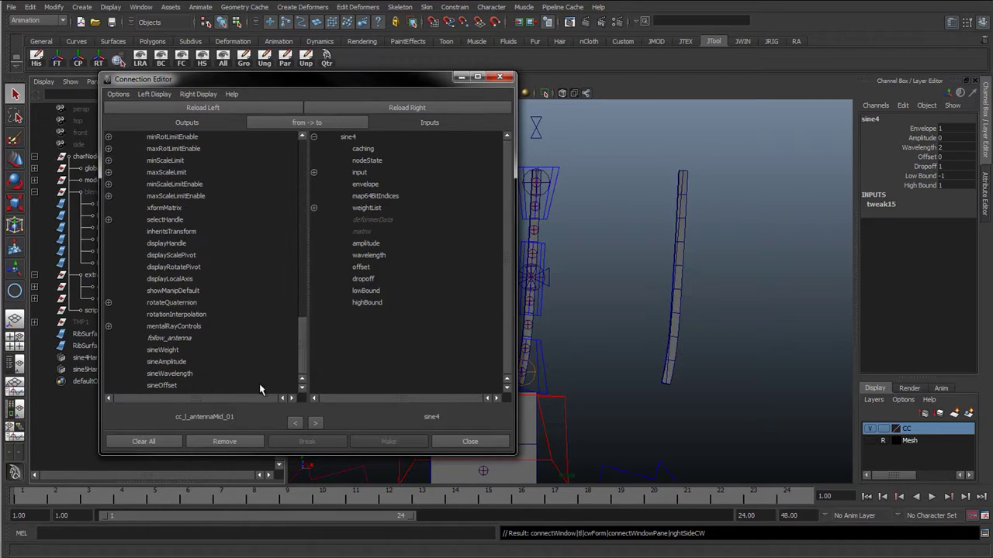
{"action": "left_click", "coordinate": [162, 351]}
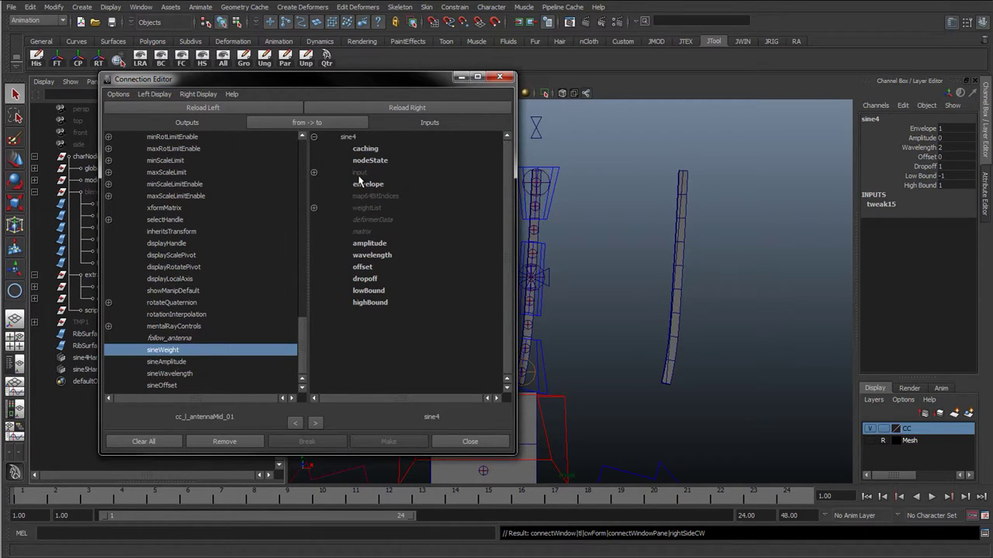
{"action": "left_click", "coordinate": [368, 185]}
{"action": "left_click", "coordinate": [166, 362]}
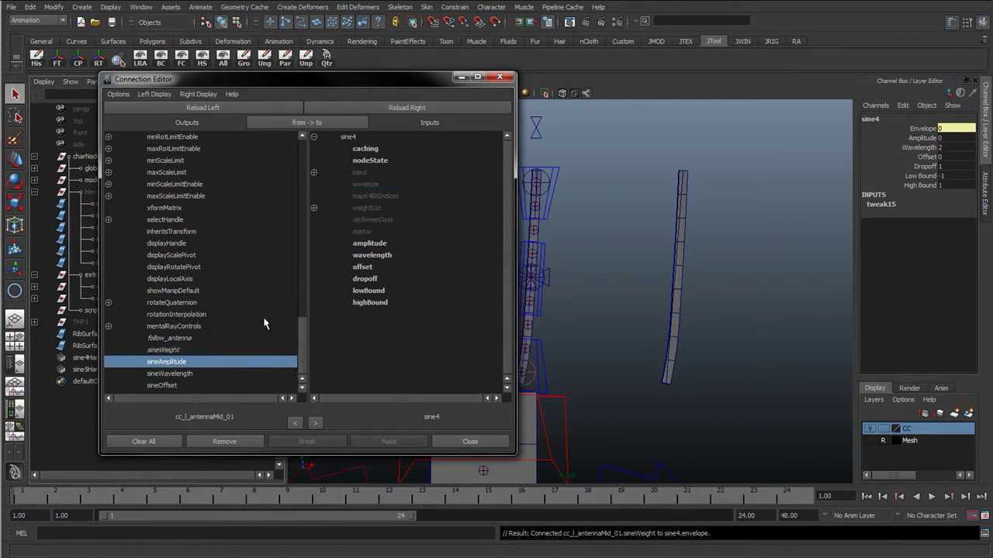
{"action": "left_click", "coordinate": [376, 245]}
{"action": "left_click", "coordinate": [187, 375]}
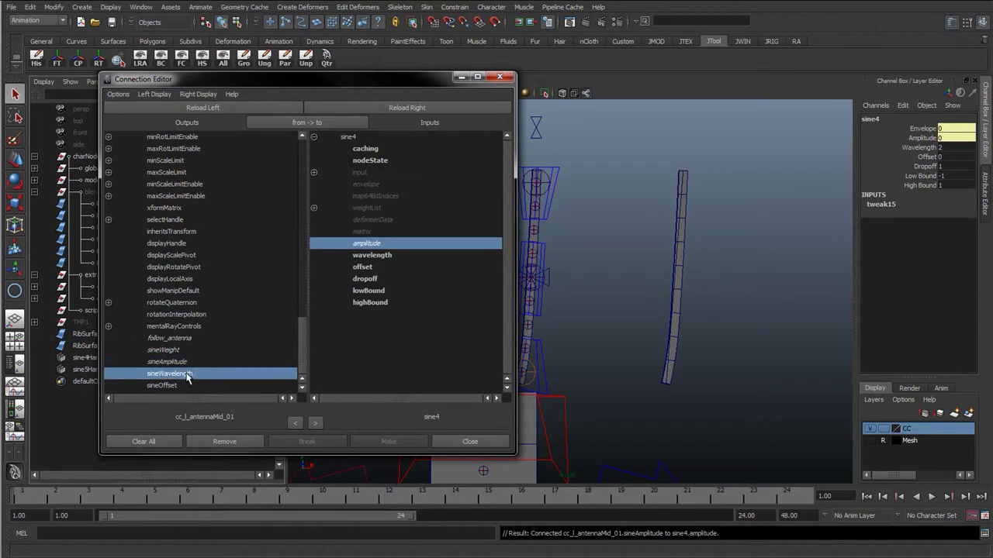
{"action": "left_click", "coordinate": [367, 256]}
{"action": "left_click", "coordinate": [161, 385]}
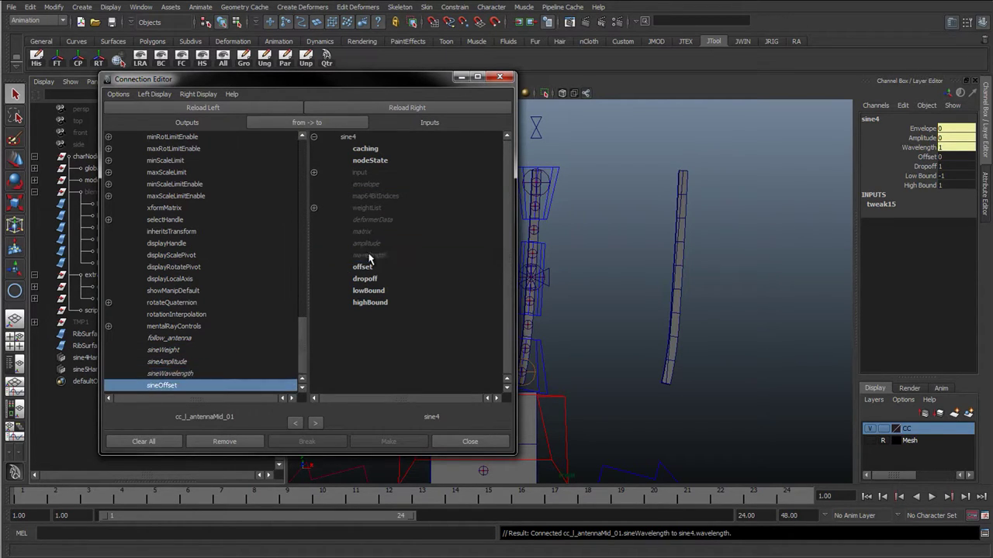
{"action": "left_click", "coordinate": [362, 267]}
{"action": "left_click", "coordinate": [470, 441]}
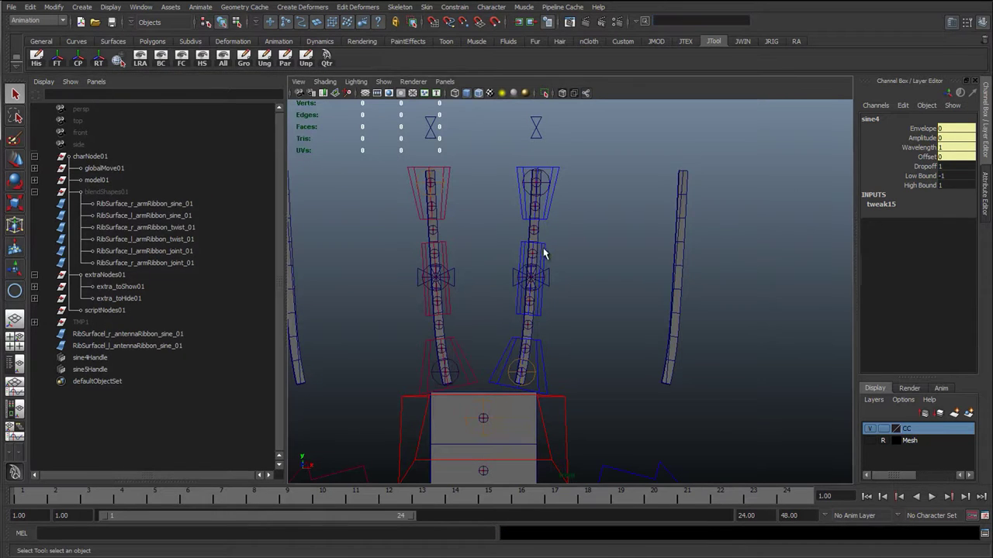
- Test the left antenna mid control by varying its Sine Weight and Sine Amplitude, and undo the changes
{"action": "left_click", "coordinate": [543, 253]}
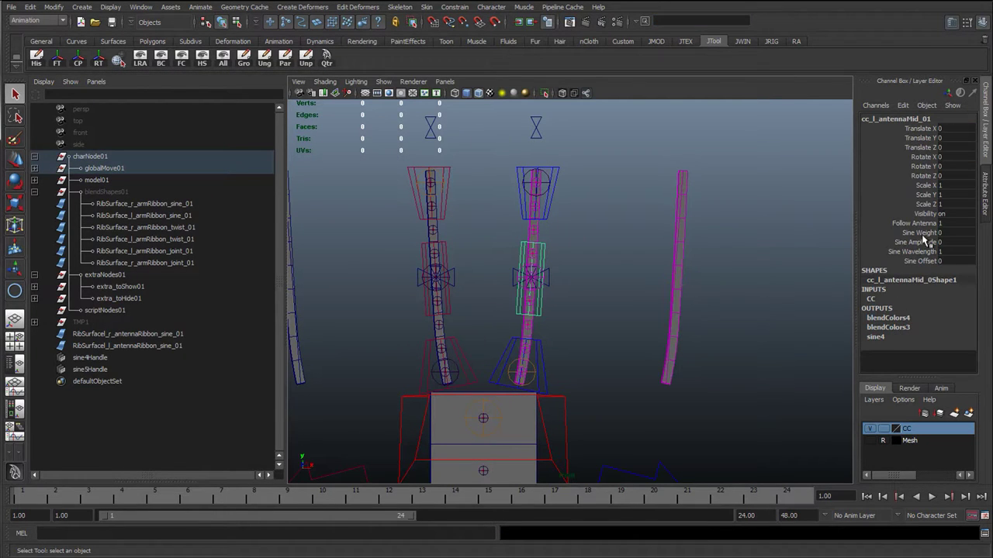
{"action": "left_click", "coordinate": [922, 235]}
{"action": "middle_click_drag", "start_coordinate": [743, 240], "coordinate": [899, 244]}
{"action": "left_click", "coordinate": [926, 243]}
{"action": "mouse_move", "coordinate": [685, 268]}
{"action": "middle_mouse_down"}
{"action": "mouse_move", "coordinate": [768, 271]}
{"action": "mouse_move", "coordinate": [673, 268]}
{"action": "middle_mouse_up"}
{"action": "key", "text": "z"}
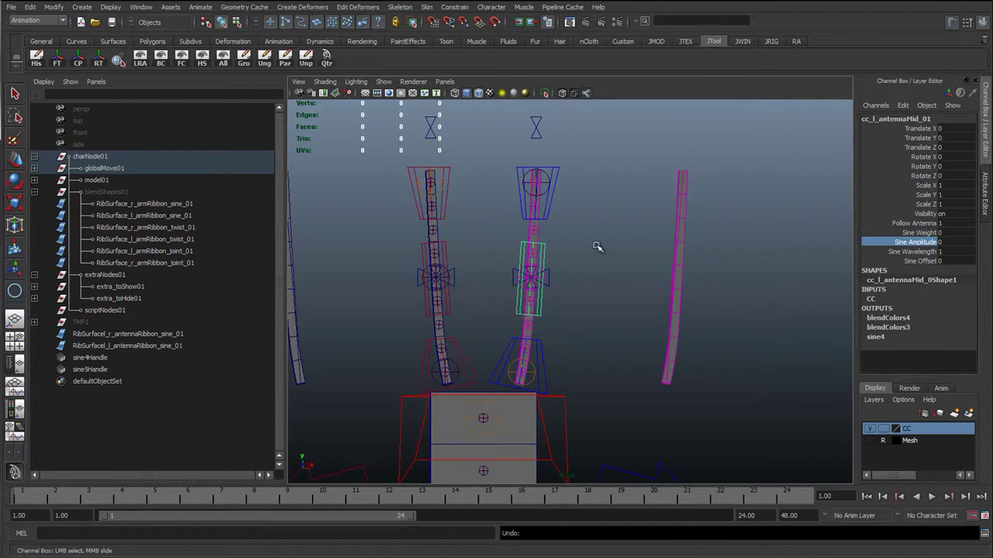
- Open the Connection Editor with the right antenna mid control cc_r_antennaMid_01 loaded as the output node
{"action": "middle_click_drag", "start_coordinate": [466, 257], "coordinate": [579, 255], "text": "alt"}
{"action": "left_click", "coordinate": [557, 250]}
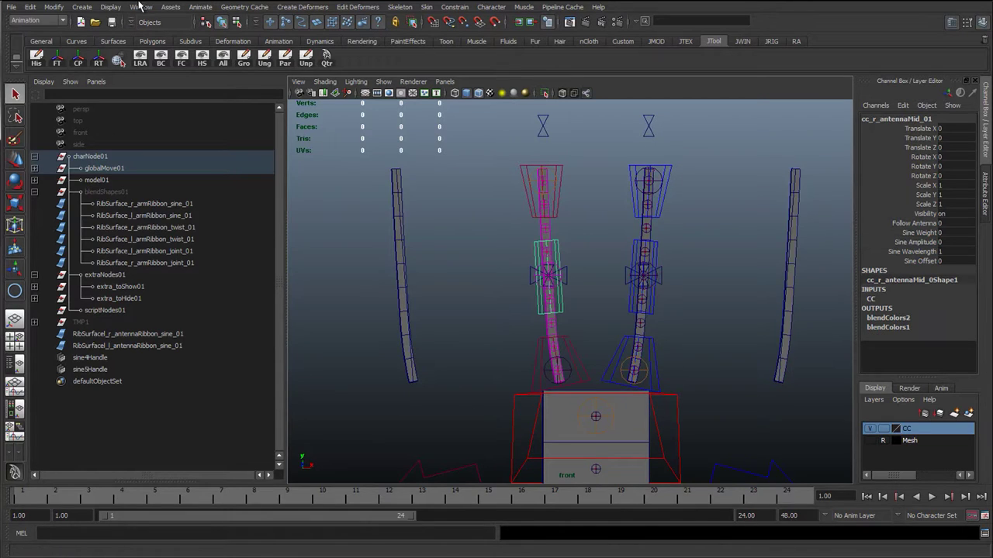
{"action": "left_click", "coordinate": [141, 6]}
{"action": "mouse_move", "coordinate": [217, 24]}
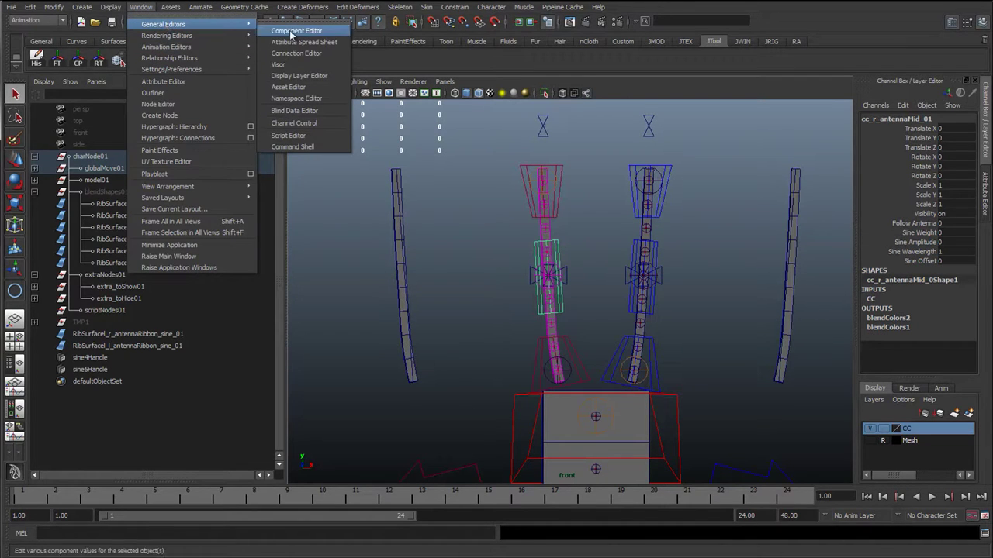
{"action": "left_click", "coordinate": [297, 53]}
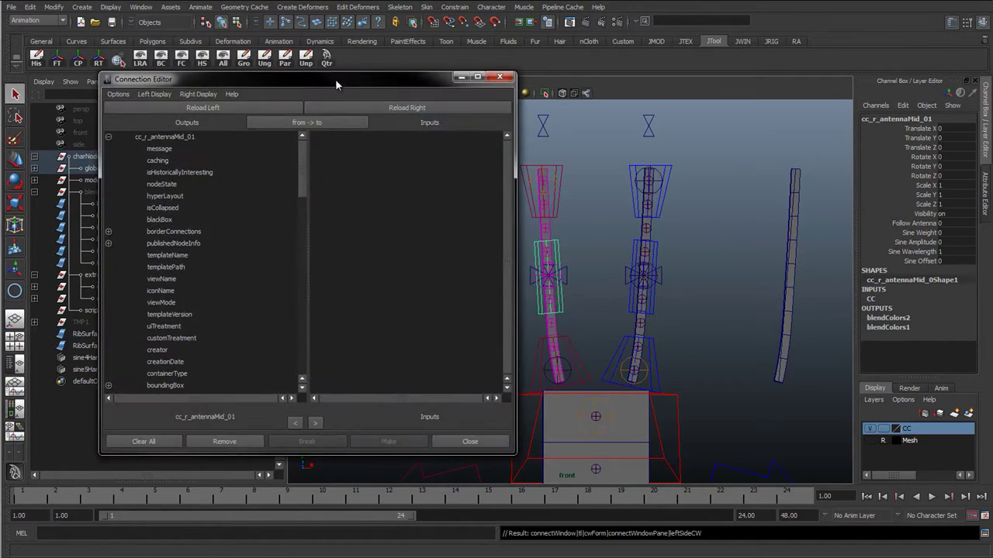
{"action": "left_click_drag", "start_coordinate": [336, 83], "coordinate": [234, 90]}
- Select the right antenna's sine5 deformer node by name and load it as the input node in the Connection Editor
{"action": "key", "text": "bracketleft"}
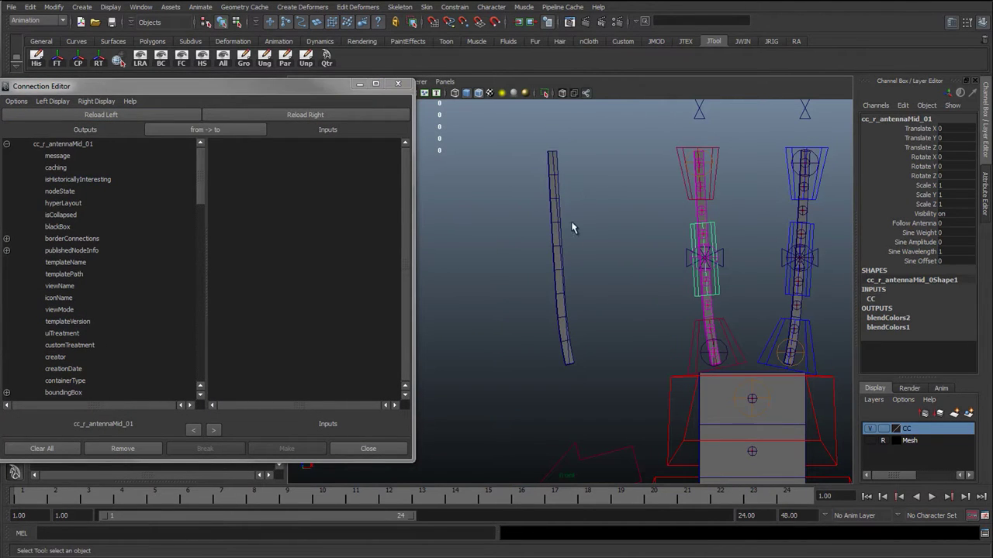
{"action": "left_click", "coordinate": [556, 246]}
{"action": "double_click", "coordinate": [870, 251]}
{"action": "key", "text": "ctrl+c"}
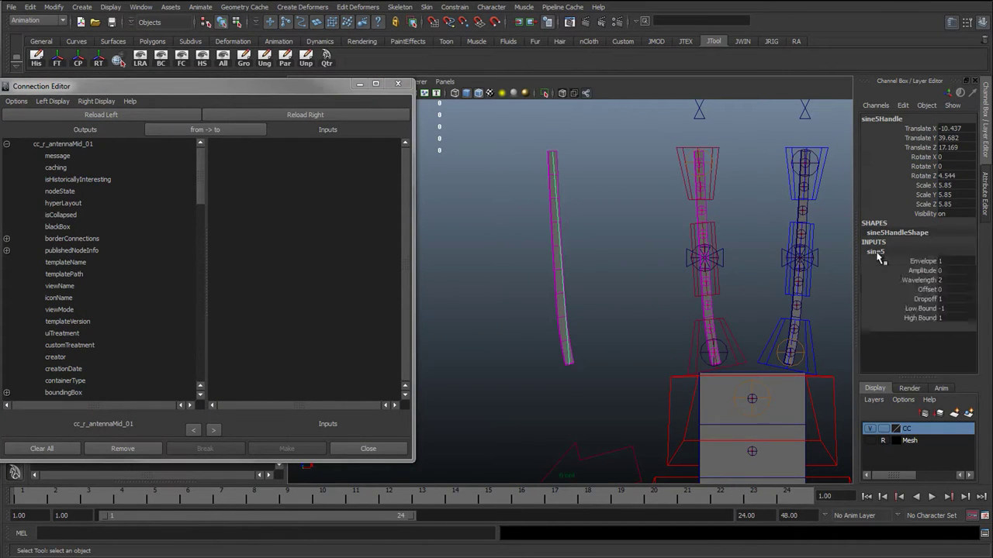
{"action": "left_click", "coordinate": [692, 20]}
{"action": "key", "text": "ctrl+v"}
{"action": "key", "text": "Return"}
{"action": "left_click", "coordinate": [288, 114]}
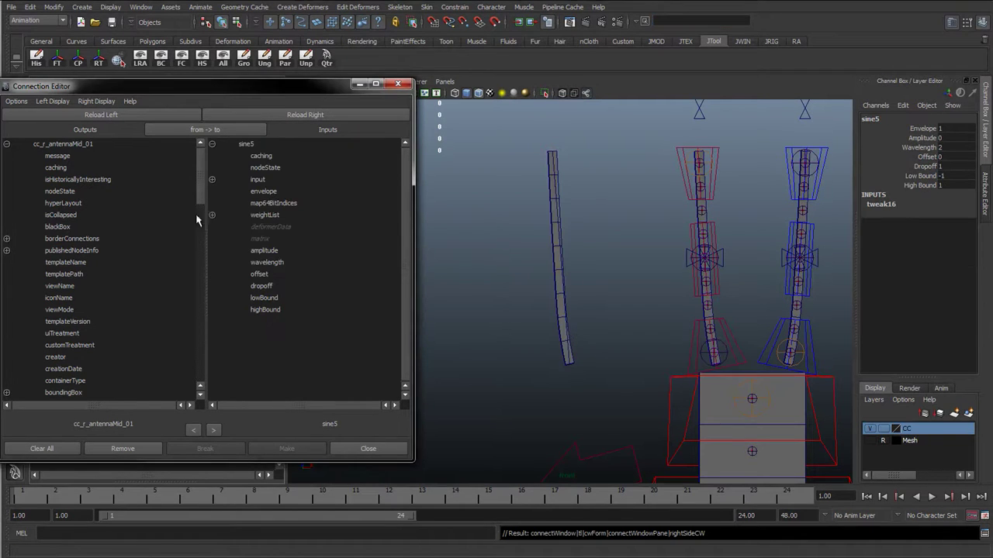
- Connect the right control's sineWeight, sineAmplitude, sineWavelength and sineOffset to sine5's envelope, amplitude, wavelength and offset respectively
{"action": "left_click_drag", "start_coordinate": [201, 179], "coordinate": [192, 380]}
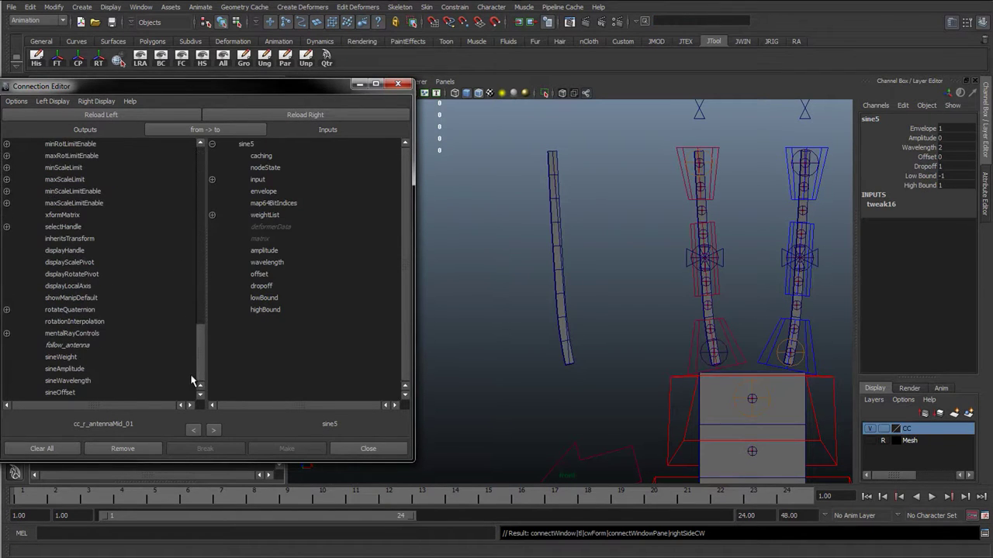
{"action": "left_click", "coordinate": [62, 356]}
{"action": "left_click", "coordinate": [268, 193]}
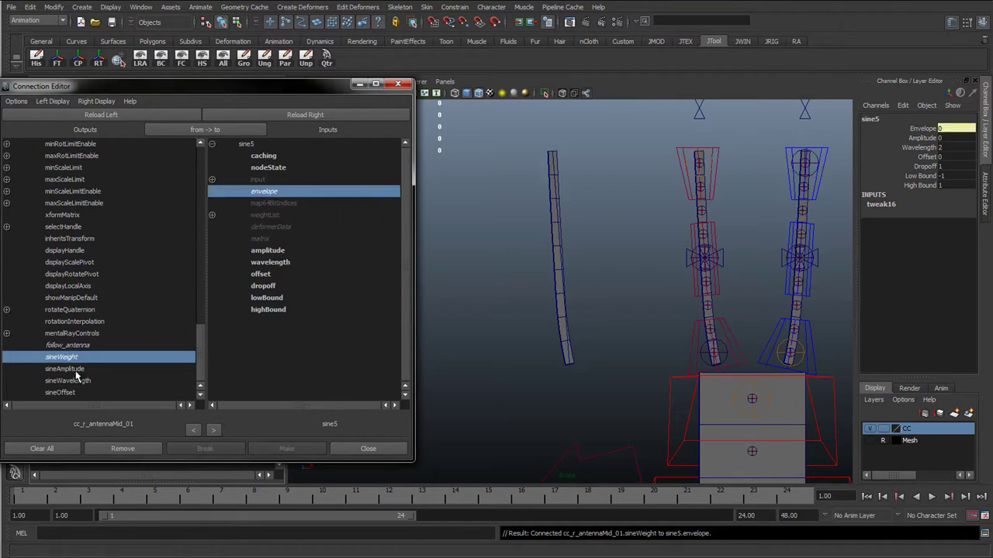
{"action": "left_click", "coordinate": [76, 370]}
{"action": "left_click", "coordinate": [270, 251]}
{"action": "left_click", "coordinate": [85, 381]}
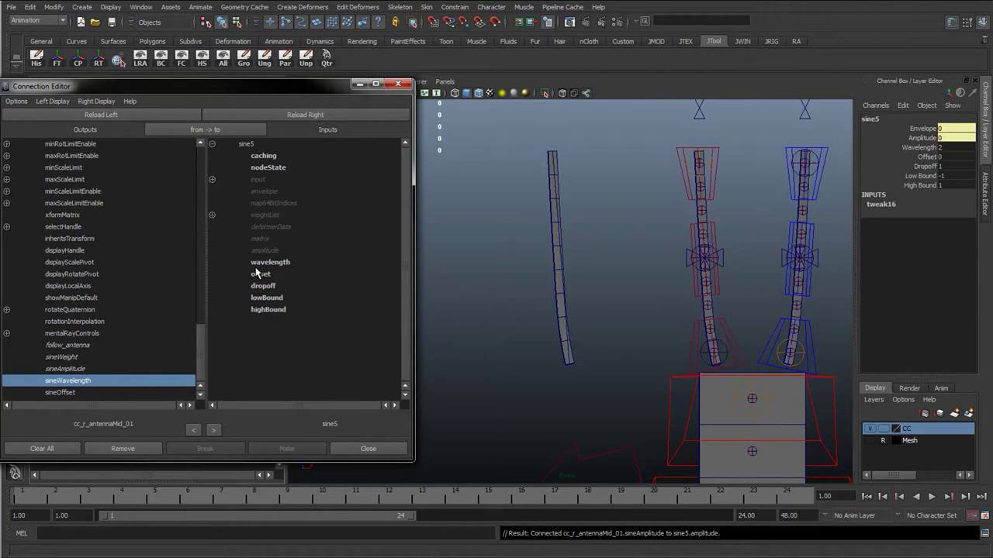
{"action": "left_click", "coordinate": [262, 263]}
{"action": "left_click", "coordinate": [78, 393]}
{"action": "left_click", "coordinate": [275, 274]}
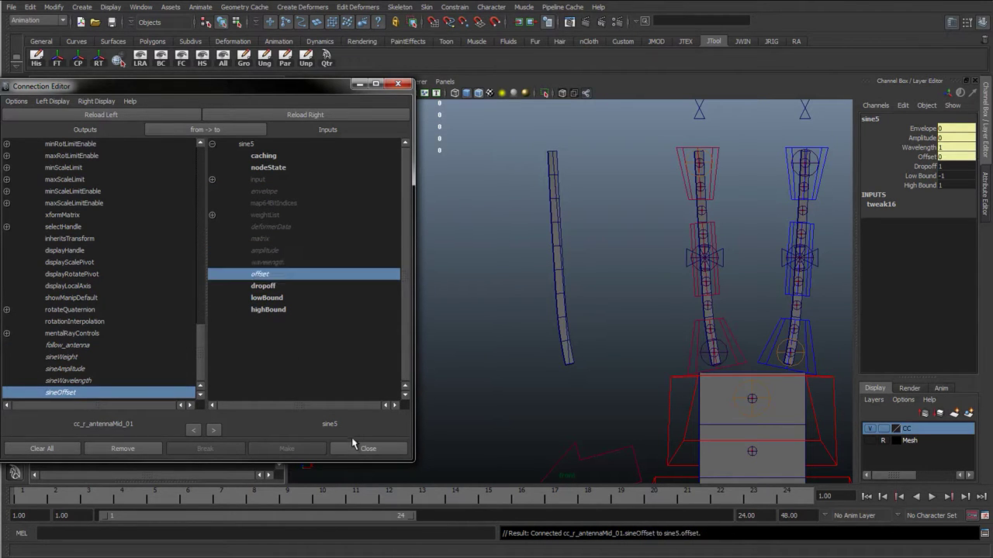
{"action": "left_click", "coordinate": [357, 449]}
- Set Sine Weight to 1 and Sine Amplitude to 0.6 on both antenna mid controls to test the deformation
{"action": "middle_click_drag", "start_coordinate": [597, 254], "coordinate": [436, 289], "text": "alt"}
{"action": "middle_click_drag", "start_coordinate": [557, 272], "coordinate": [524, 283], "text": "alt"}
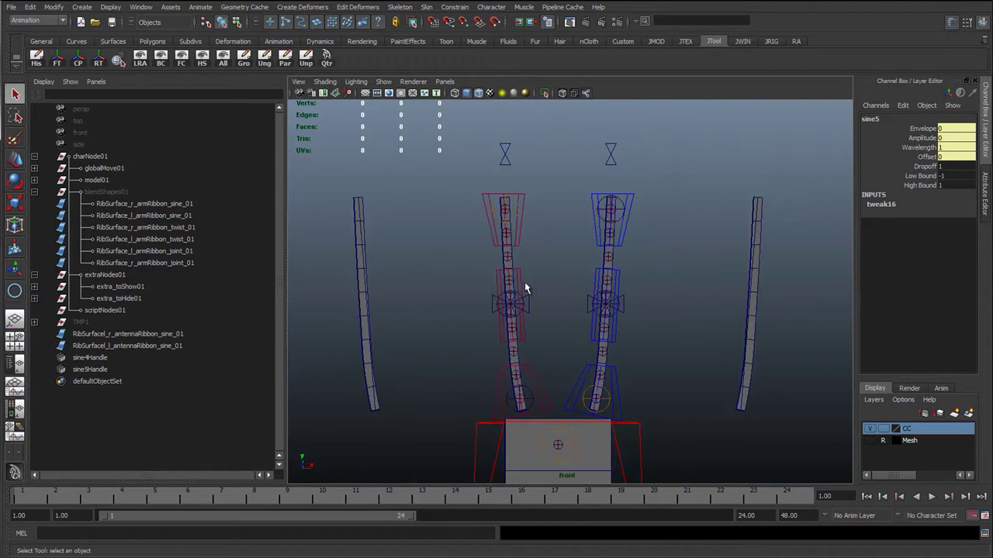
{"action": "left_click", "coordinate": [522, 286]}
{"action": "left_click", "coordinate": [596, 277], "text": "shift"}
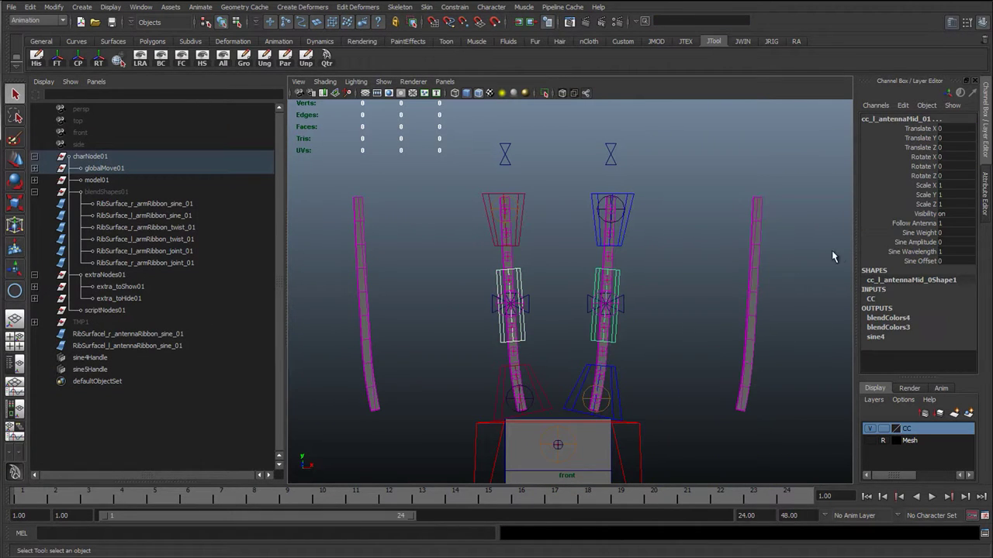
{"action": "left_click", "coordinate": [915, 242]}
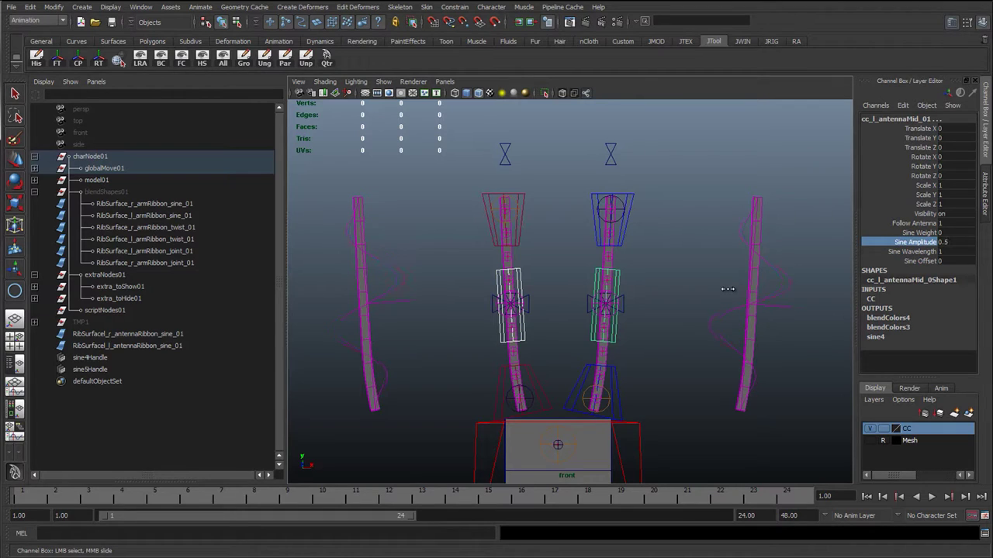
{"action": "key", "text": "ctrl+z"}
{"action": "left_click", "coordinate": [921, 232]}
{"action": "middle_click_drag", "start_coordinate": [712, 242], "coordinate": [839, 250]}
{"action": "left_click", "coordinate": [916, 242]}
{"action": "middle_click_drag", "start_coordinate": [662, 271], "coordinate": [668, 271]}
{"action": "middle_click_drag", "start_coordinate": [577, 275], "coordinate": [577, 244], "text": "alt"}
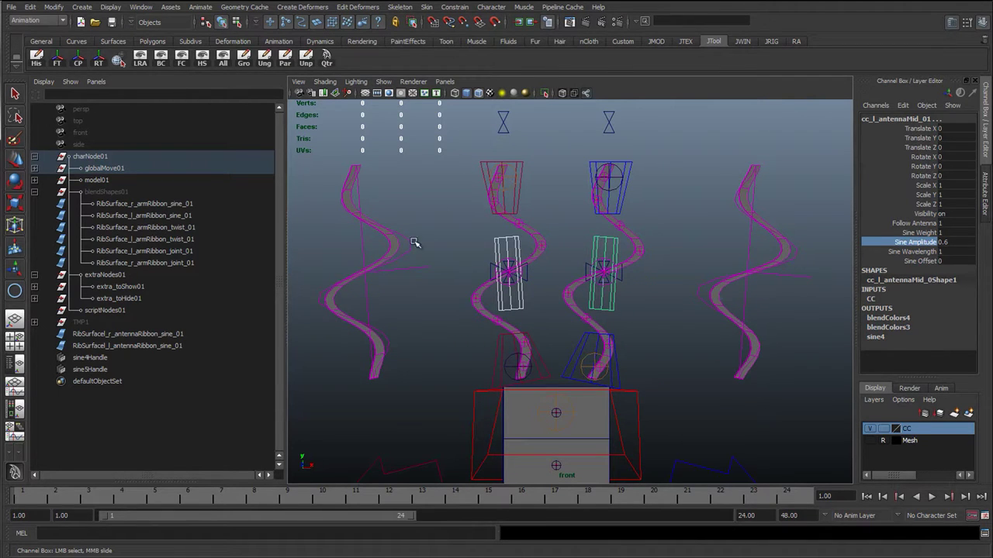
- Set Rotate Y of the right antenna's sine5Handle to 180 so its wave mirrors the left side
{"action": "left_click", "coordinate": [409, 242]}
{"action": "key", "text": "e"}
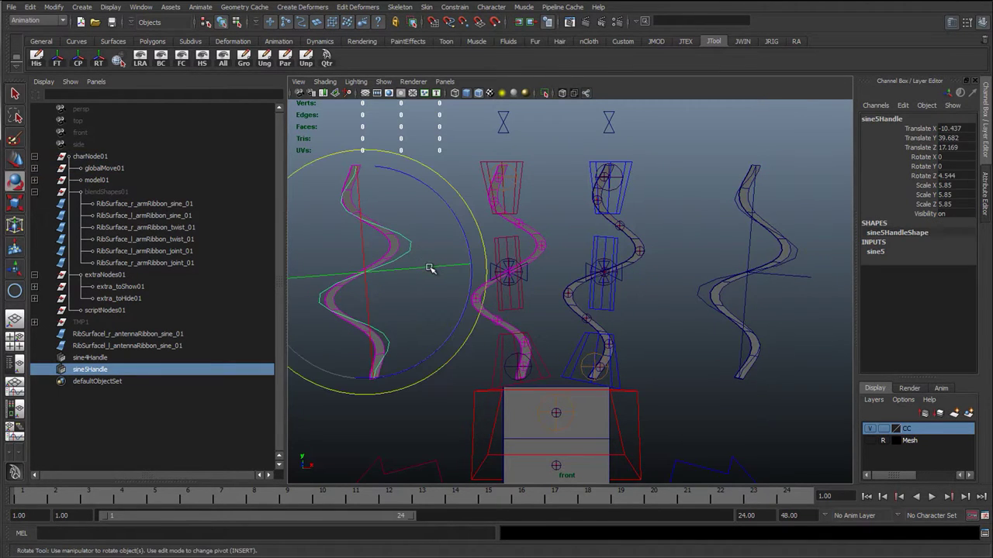
{"action": "left_click_drag", "start_coordinate": [430, 268], "coordinate": [397, 272]}
{"action": "left_click", "coordinate": [952, 166]}
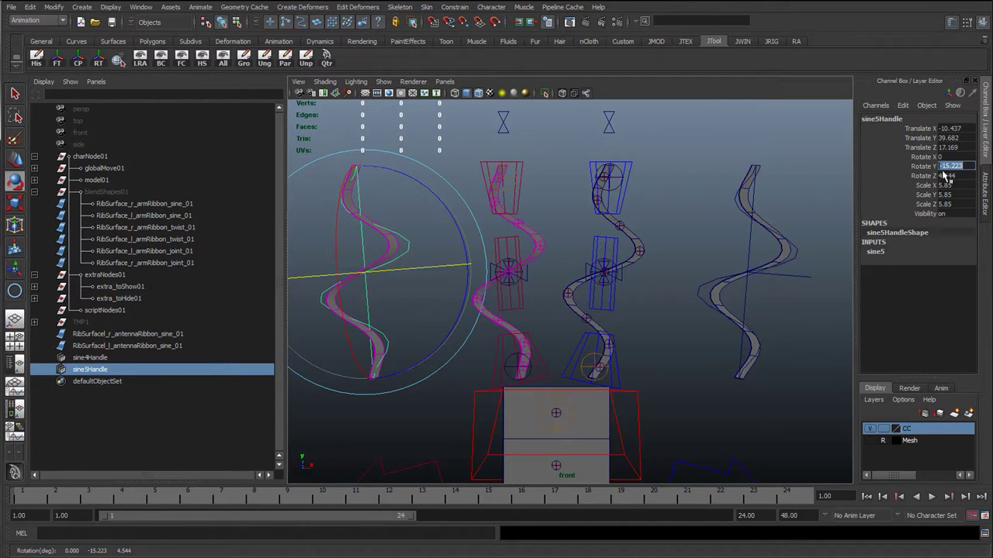
{"action": "type", "text": "180"}
{"action": "key", "text": "Return"}
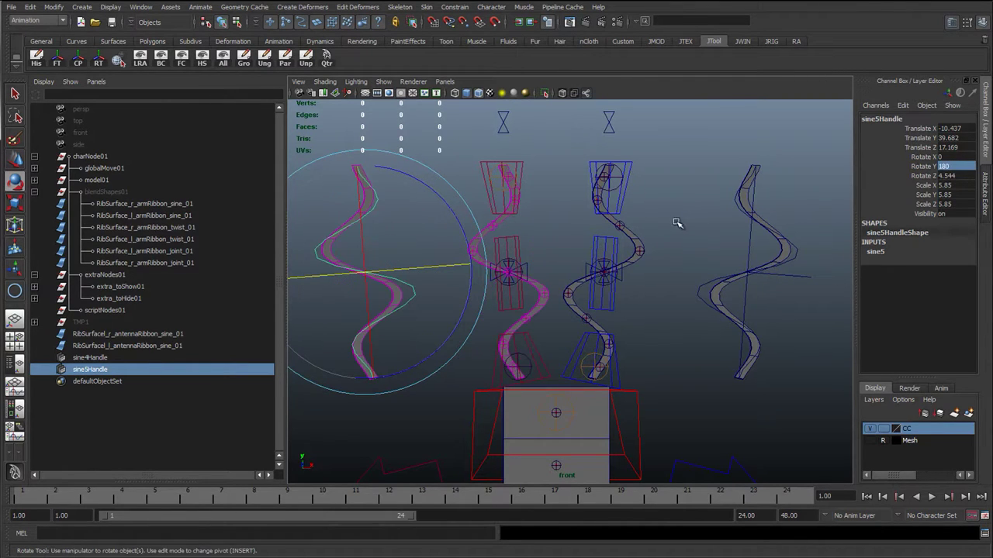
- Test Sine Amplitude, Sine Wavelength and Sine Offset on both antenna mid controls, and reset Sine Amplitude to 0
{"action": "left_click", "coordinate": [514, 244]}
{"action": "left_click", "coordinate": [594, 244]}
{"action": "key", "text": "q"}
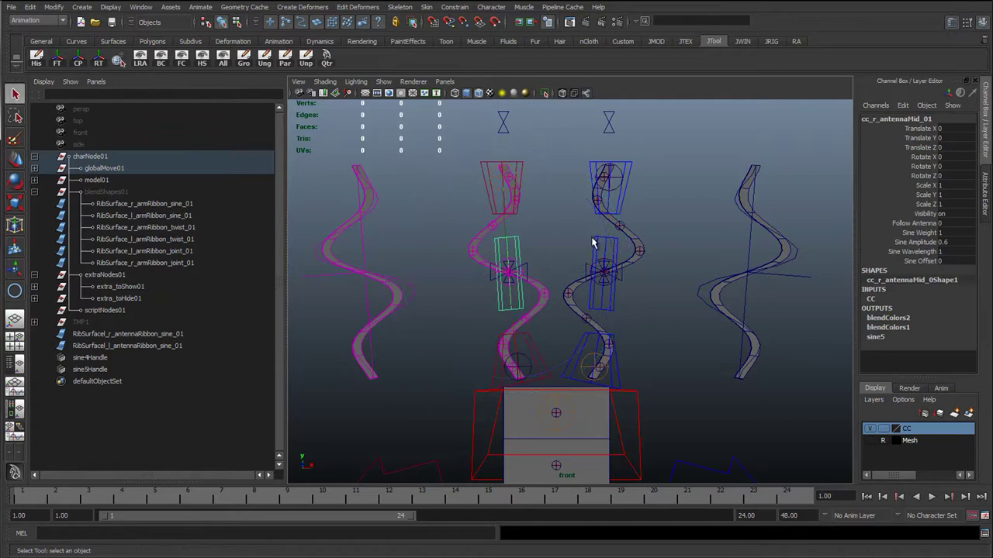
{"action": "left_click", "coordinate": [919, 243]}
{"action": "middle_click_drag", "start_coordinate": [687, 271], "coordinate": [738, 301]}
{"action": "left_click", "coordinate": [916, 251]}
{"action": "key", "text": "ctrl+z"}
{"action": "left_click", "coordinate": [922, 261]}
{"action": "key", "text": "ctrl+z"}
{"action": "double_click", "coordinate": [944, 242]}
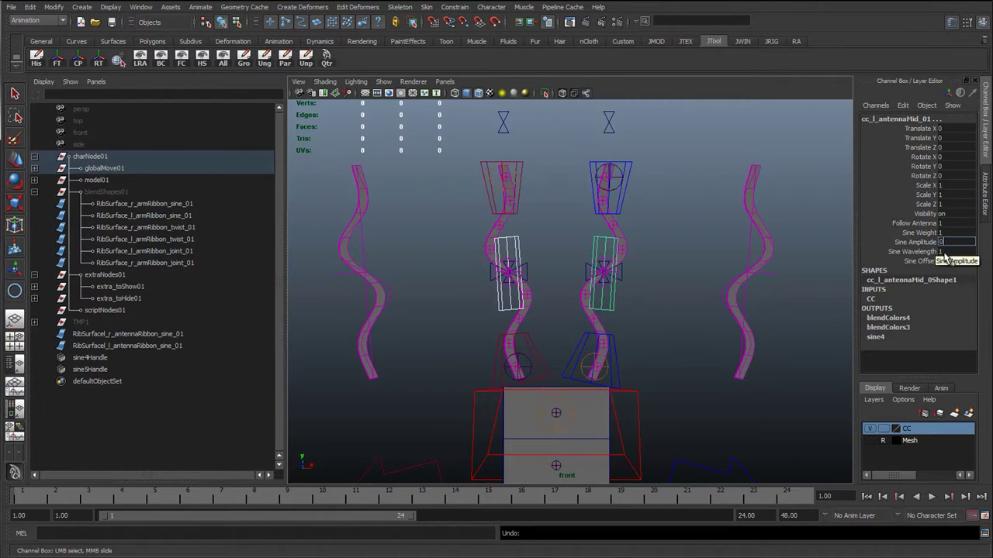
{"action": "type", "text": "0"}
{"action": "key", "text": "Return"}
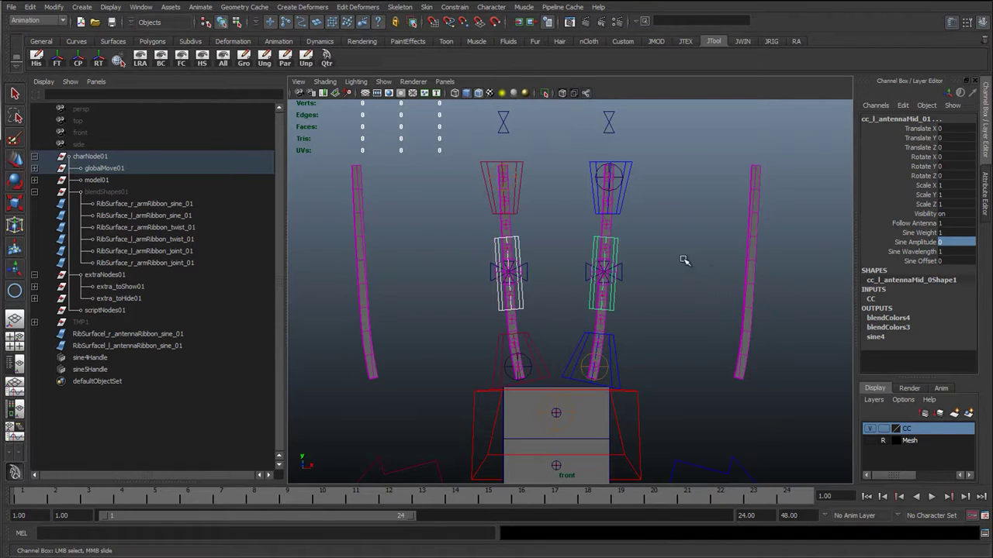
- Rename sine4Handle as NL_l_antennaRibbonBlend_sine_01, reusing the name of the arm ribbon's sine handle in extra_toHide01
{"action": "left_click", "coordinate": [472, 235]}
{"action": "left_click", "coordinate": [93, 358]}
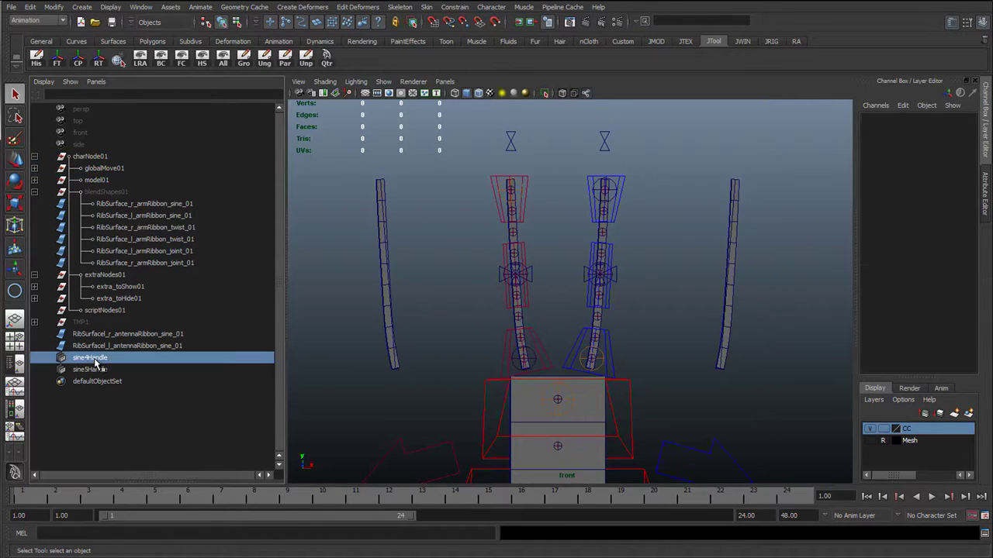
{"action": "left_click", "coordinate": [91, 300]}
{"action": "left_click", "coordinate": [35, 298]}
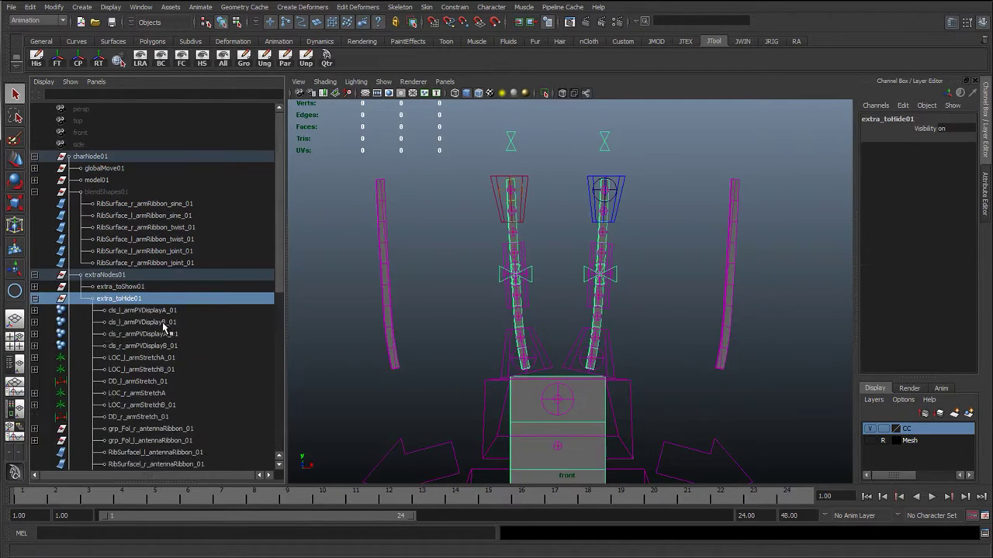
{"action": "scroll", "coordinate": [155, 334], "scroll_direction": "down", "scroll_amount": 5}
{"action": "left_click", "coordinate": [122, 312]}
{"action": "double_click", "coordinate": [140, 287]}
{"action": "key", "text": "ctrl+c"}
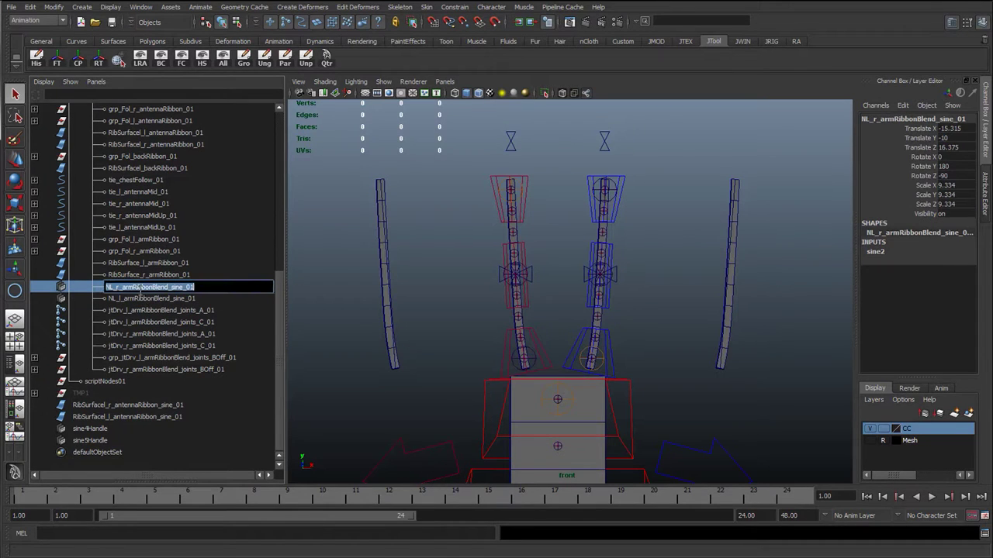
{"action": "double_click", "coordinate": [108, 429]}
{"action": "key", "text": "ctrl+v"}
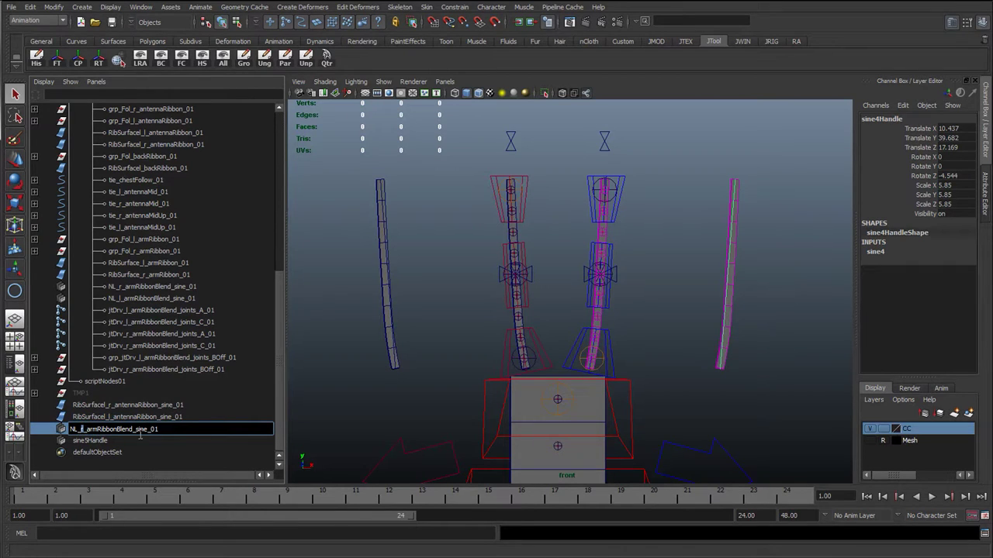
{"action": "type", "text": "l_antenna"}
{"action": "key", "text": "Return"}
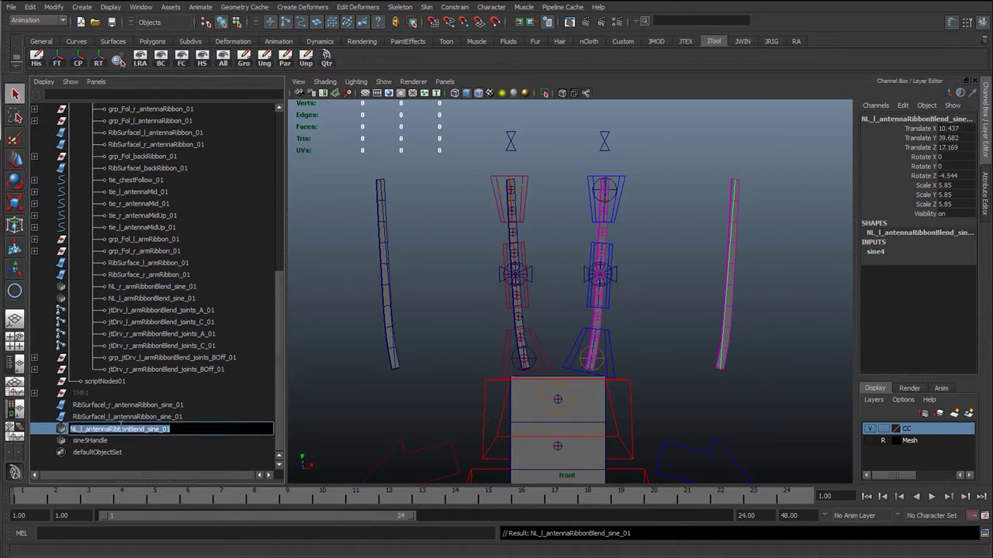
- Rename sine5Handle as NL_r_antennaRibbonBlend_sine_01
{"action": "double_click", "coordinate": [85, 441]}
{"action": "type", "text": "NL_l_antennaRibbonBlend_sine_01"}
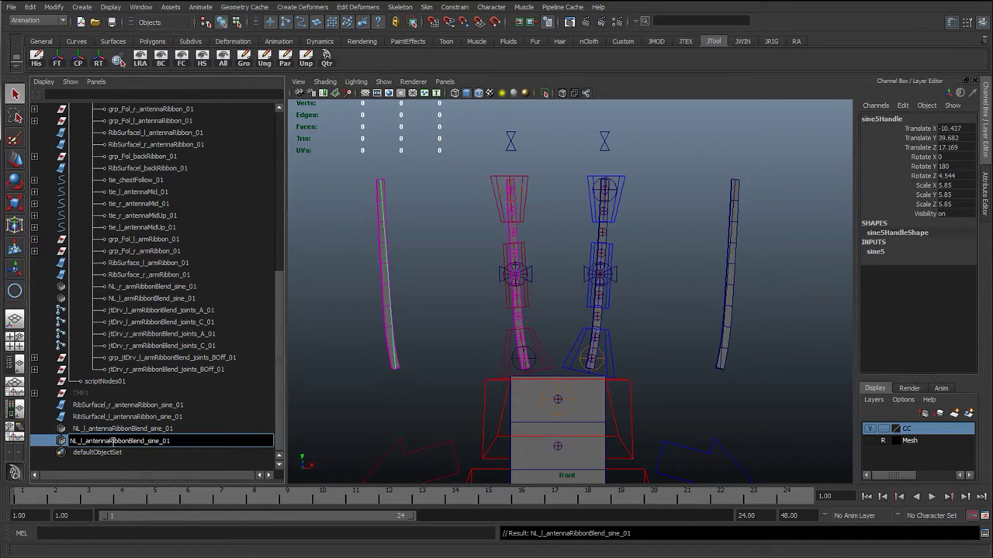
{"action": "key", "text": "BackSpace"}
{"action": "type", "text": "r"}
{"action": "key", "text": "Return"}
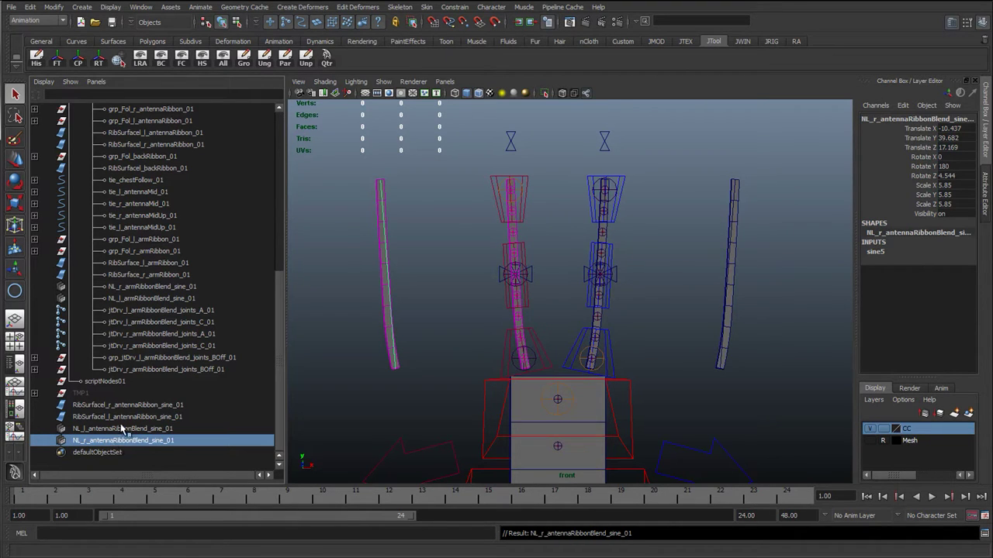
- Parent both antenna NL sine handles under the extra_toHide01 group
{"action": "left_click", "coordinate": [127, 429]}
{"action": "left_click", "coordinate": [157, 440], "text": "ctrl"}
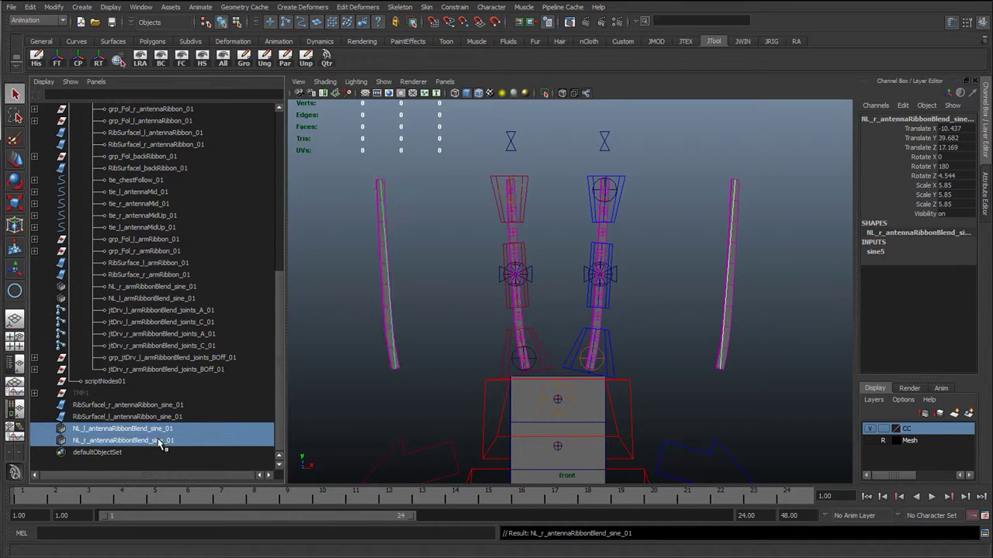
{"action": "scroll", "coordinate": [159, 442], "scroll_direction": "up", "scroll_amount": 9}
{"action": "scroll", "coordinate": [74, 333], "scroll_direction": "down", "scroll_amount": 8}
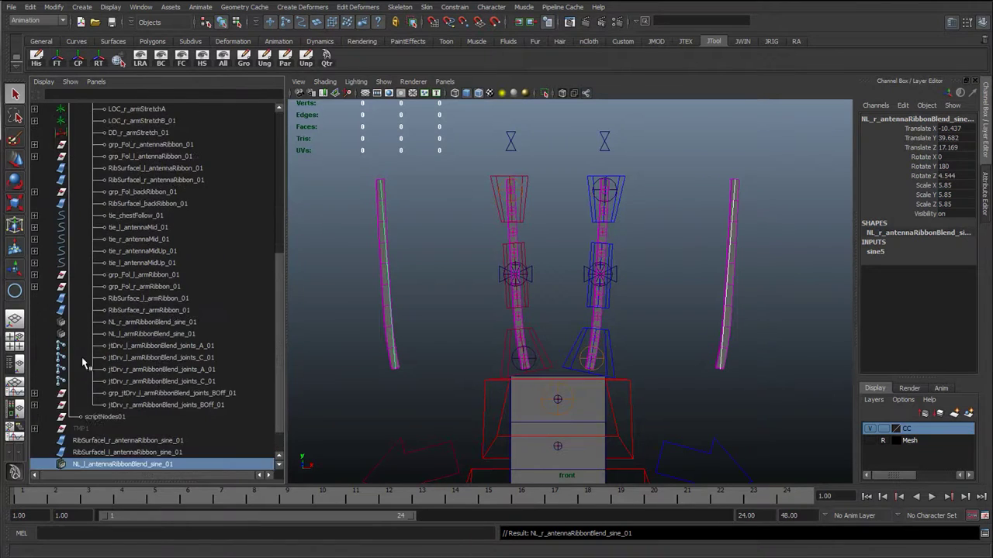
{"action": "scroll", "coordinate": [91, 424], "scroll_direction": "up", "scroll_amount": 5}
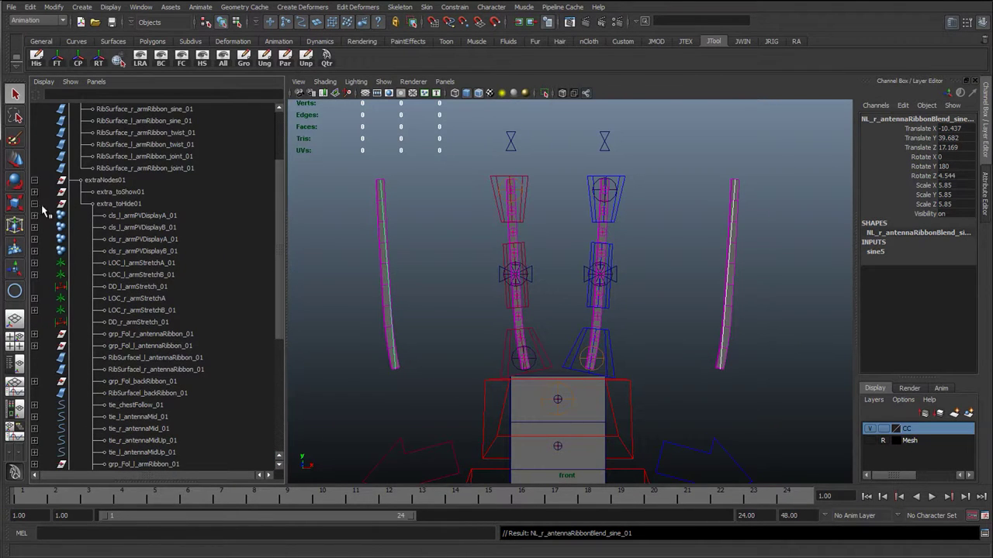
{"action": "left_click", "coordinate": [34, 204]}
{"action": "middle_click_drag", "start_coordinate": [146, 361], "coordinate": [131, 295]}
- Parent the left and right antennaRibbon_sine_01 surfaces under the blendShapes01 group
{"action": "left_click_drag", "start_coordinate": [132, 345], "coordinate": [138, 335]}
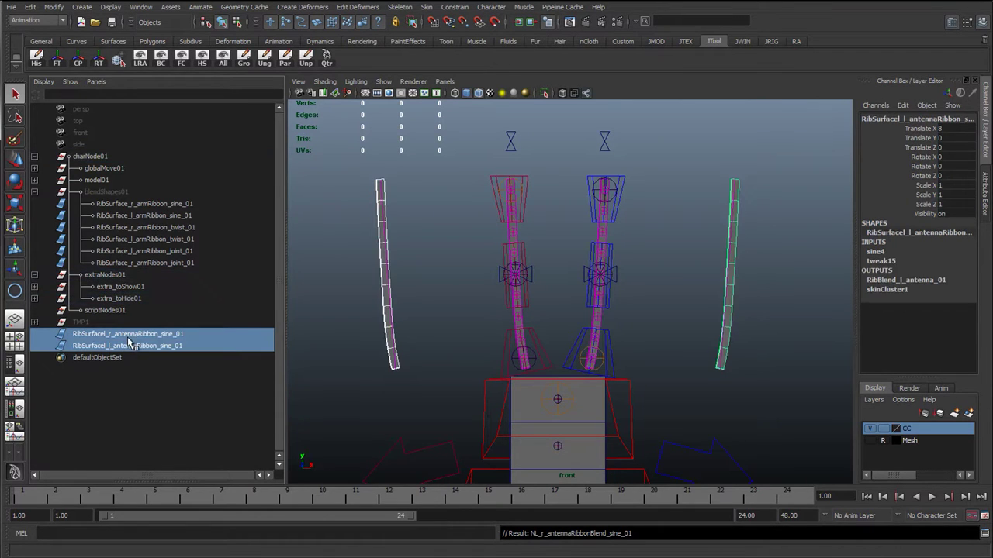
{"action": "middle_click_drag", "start_coordinate": [140, 338], "coordinate": [116, 193]}
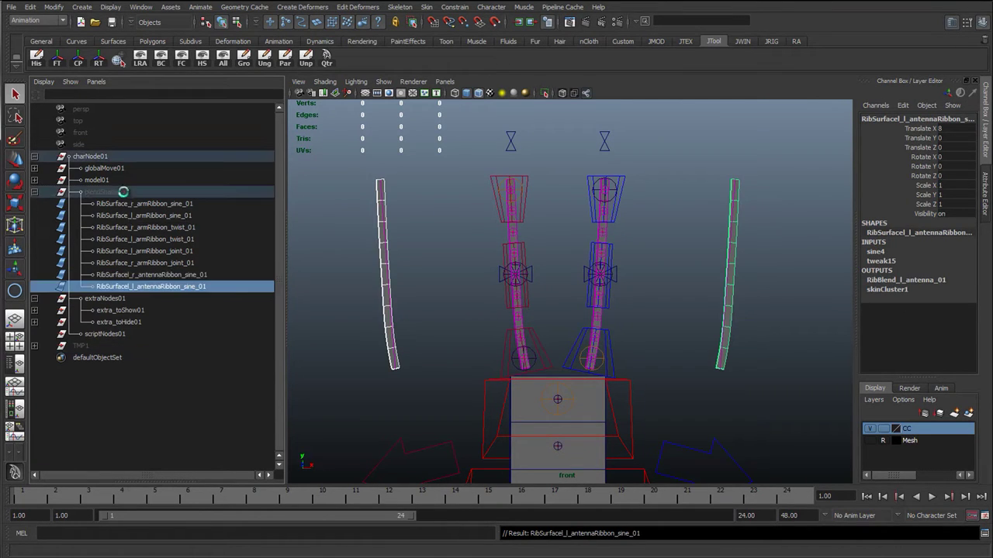
{"action": "left_click", "coordinate": [113, 191]}
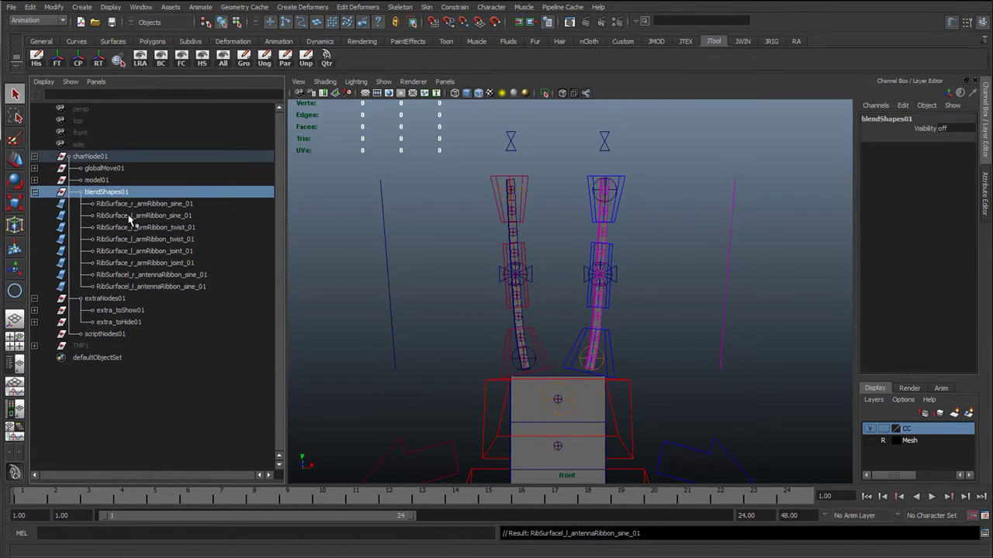
- Hide the extra_toHide01 group by setting its Visibility to 0
{"action": "left_click", "coordinate": [97, 335]}
{"action": "left_click", "coordinate": [116, 321]}
{"action": "double_click", "coordinate": [947, 131]}
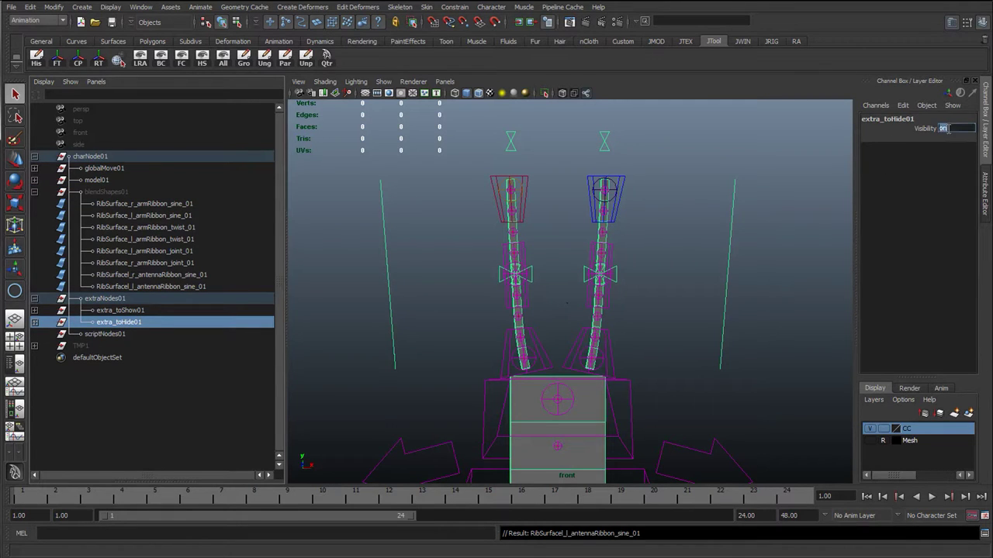
{"action": "type", "text": "0"}
{"action": "key", "text": "Return"}
{"action": "left_click", "coordinate": [465, 213]}
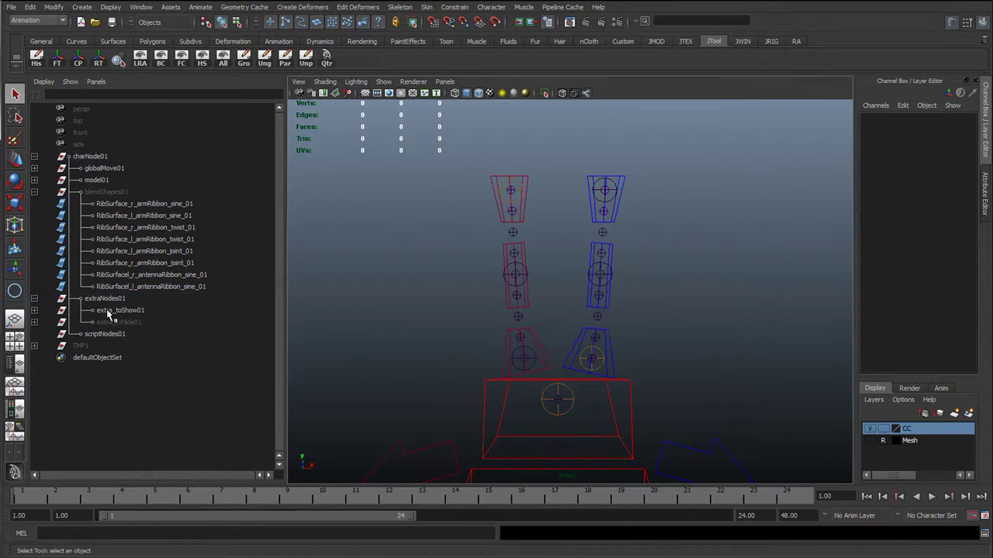
- Collapse the blendShapes01 and charNode01 hierarchies in the Outliner and clear the selection
{"action": "left_click", "coordinate": [34, 192]}
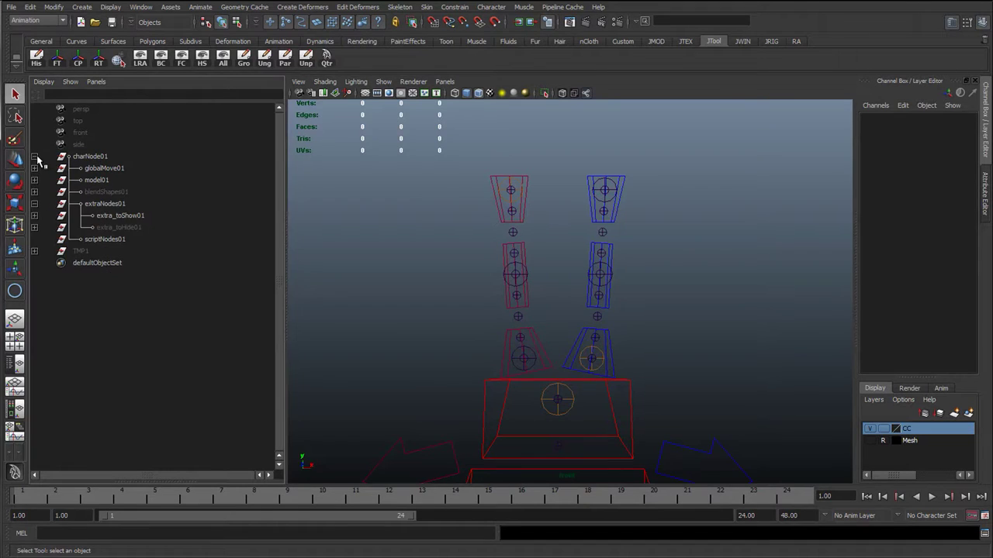
{"action": "left_click", "coordinate": [34, 156]}
{"action": "left_click", "coordinate": [104, 160]}
{"action": "left_click", "coordinate": [547, 229]}
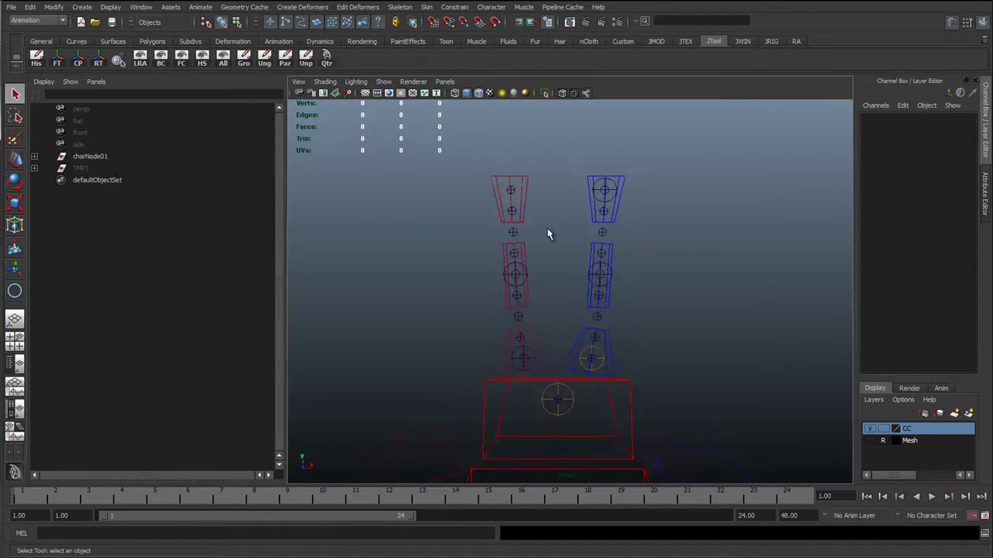
- Test the left antenna mid control by moving it outward and varying its Sine Amplitude, and undo both changes
{"action": "key", "text": "w"}
{"action": "left_click", "coordinate": [611, 247]}
{"action": "scroll", "coordinate": [623, 329], "scroll_direction": "down", "scroll_amount": 1}
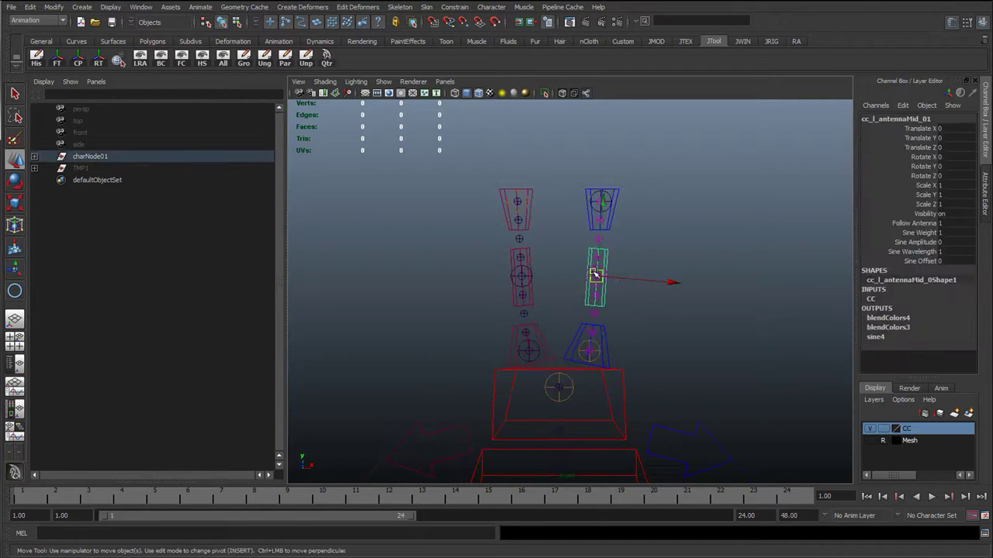
{"action": "left_click_drag", "start_coordinate": [596, 277], "coordinate": [656, 283]}
{"action": "left_click", "coordinate": [915, 251]}
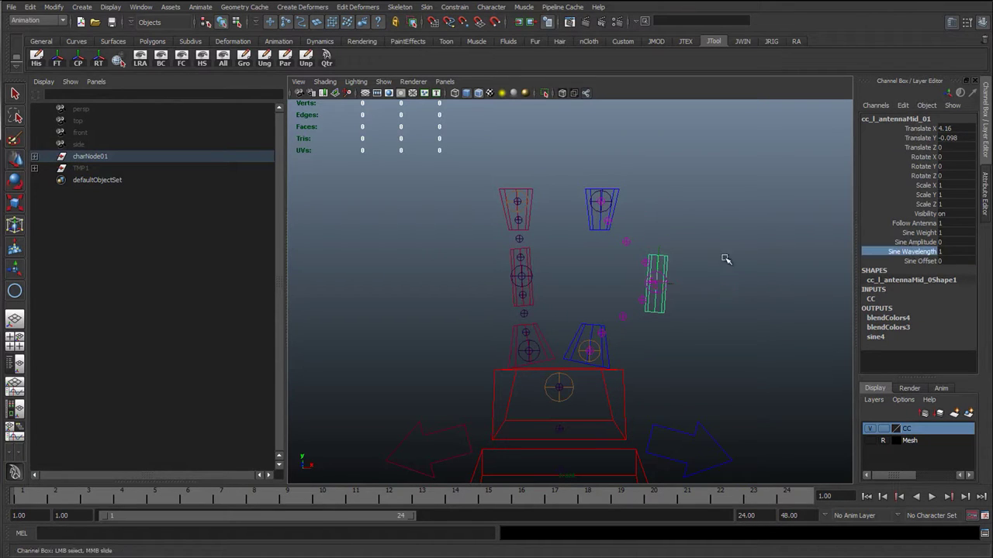
{"action": "left_click", "coordinate": [915, 242]}
{"action": "middle_click_drag", "start_coordinate": [729, 257], "coordinate": [737, 262]}
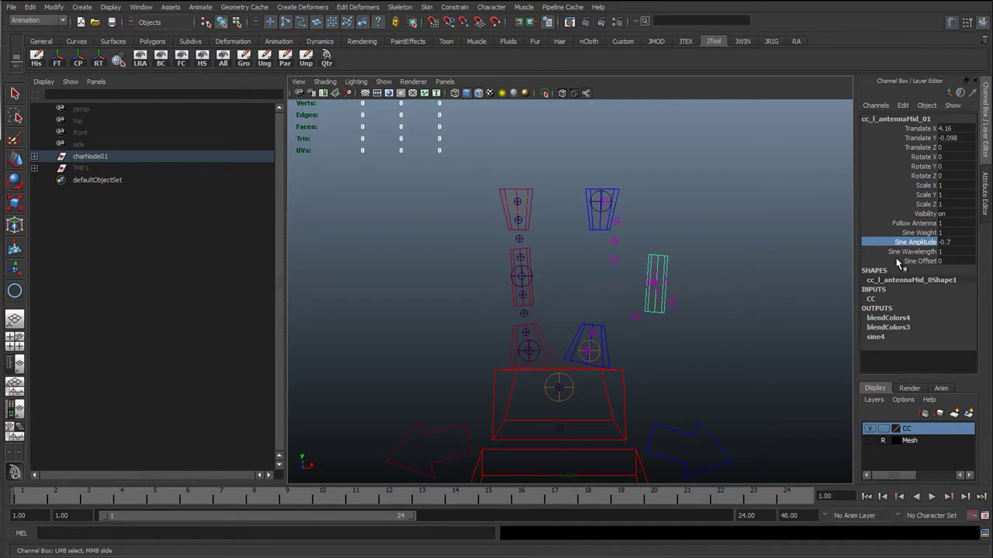
{"action": "key", "text": "ctrl+z"}
{"action": "key", "text": "ctrl+z"}
- Switch to the perspective view and examine the complete snail rig's controls from several angles
{"action": "left_click", "coordinate": [763, 248]}
{"action": "right_click_drag", "start_coordinate": [636, 275], "coordinate": [580, 333], "text": "alt"}
{"action": "middle_click_drag", "start_coordinate": [580, 332], "coordinate": [508, 240], "text": "alt"}
{"action": "key", "text": "space"}
{"action": "left_click_drag", "start_coordinate": [507, 240], "coordinate": [490, 239]}
{"action": "left_click_drag", "start_coordinate": [486, 298], "coordinate": [526, 270], "text": "alt"}
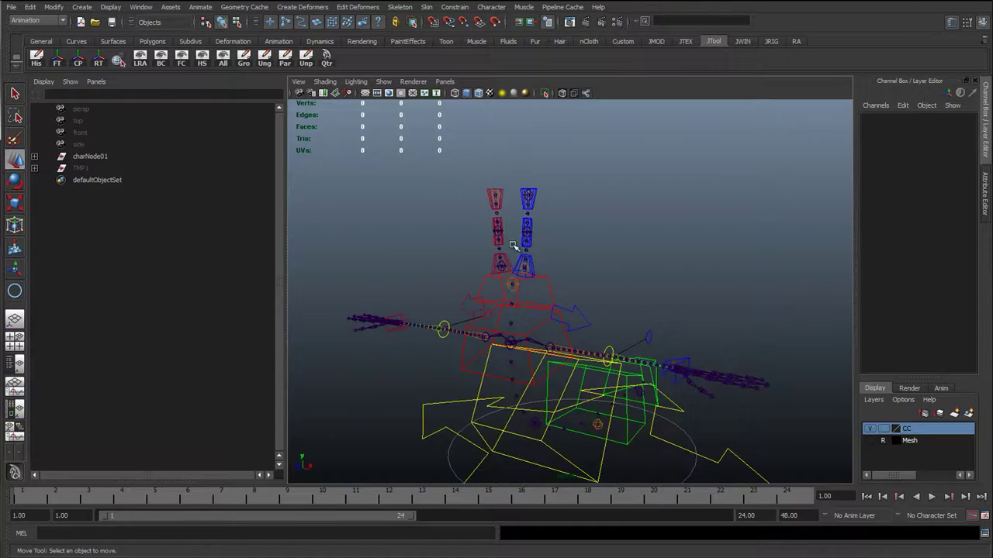
{"action": "left_click_drag", "start_coordinate": [476, 345], "coordinate": [479, 318], "text": "alt"}
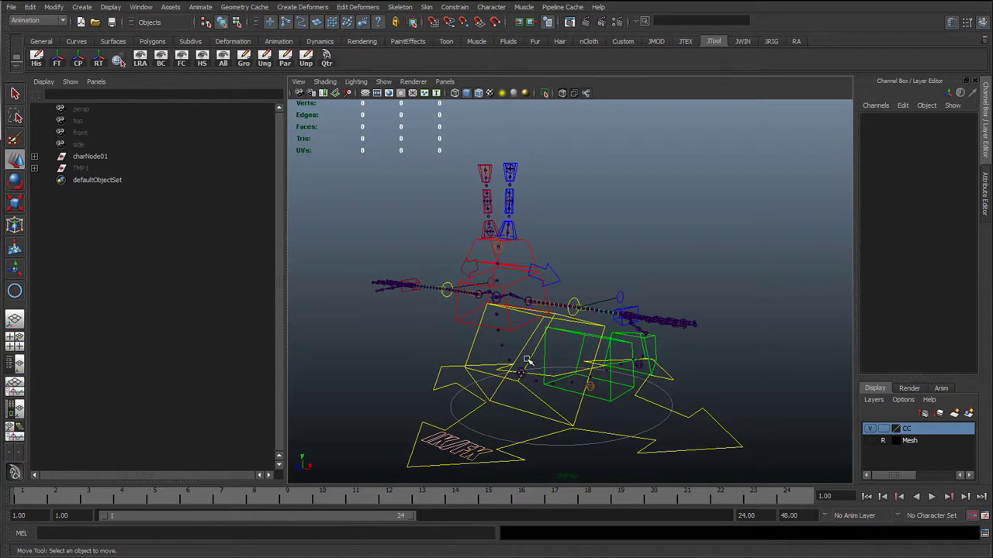
{"action": "left_click_drag", "start_coordinate": [543, 376], "coordinate": [552, 365], "text": "alt"}
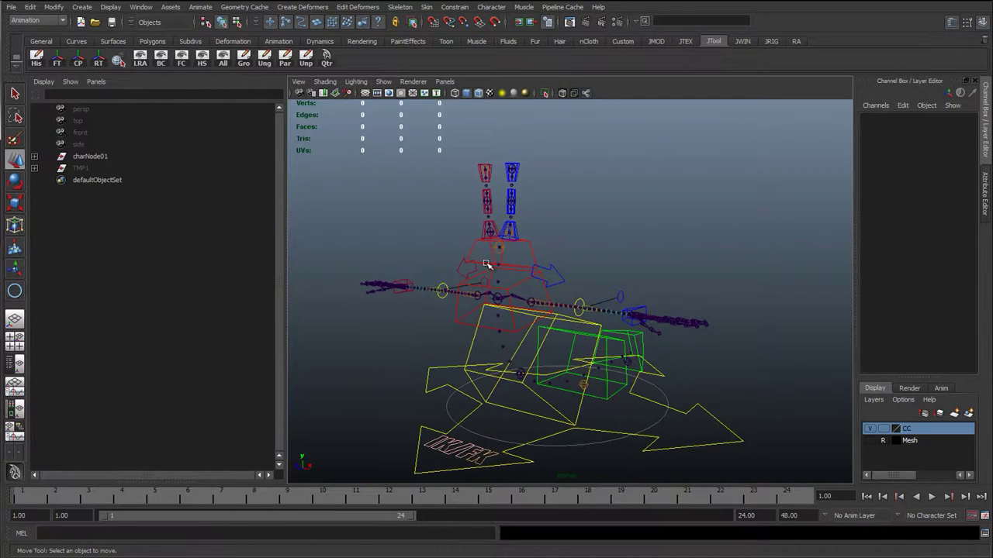
{"action": "left_click_drag", "start_coordinate": [500, 303], "coordinate": [508, 309], "text": "alt"}
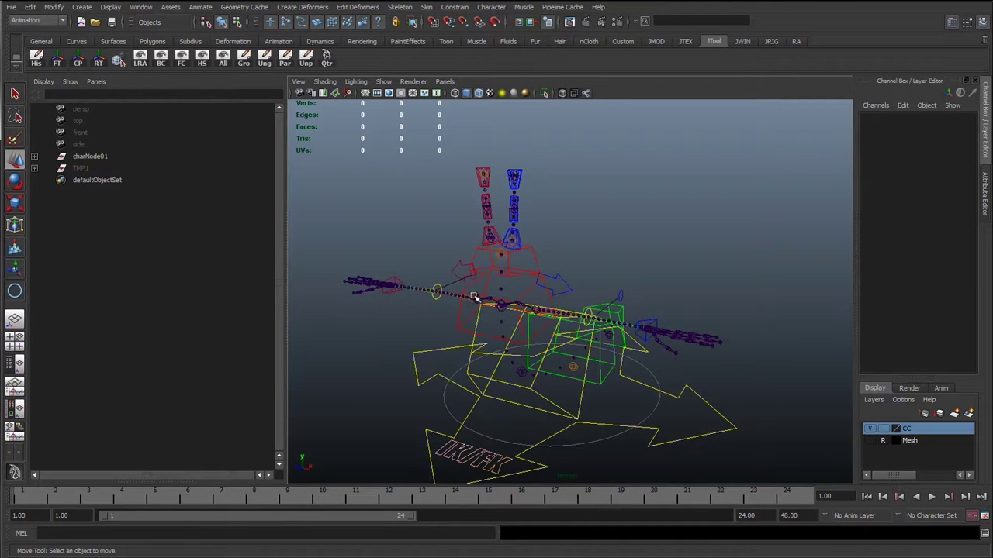
{"action": "left_click_drag", "start_coordinate": [473, 299], "coordinate": [508, 323], "text": "alt"}
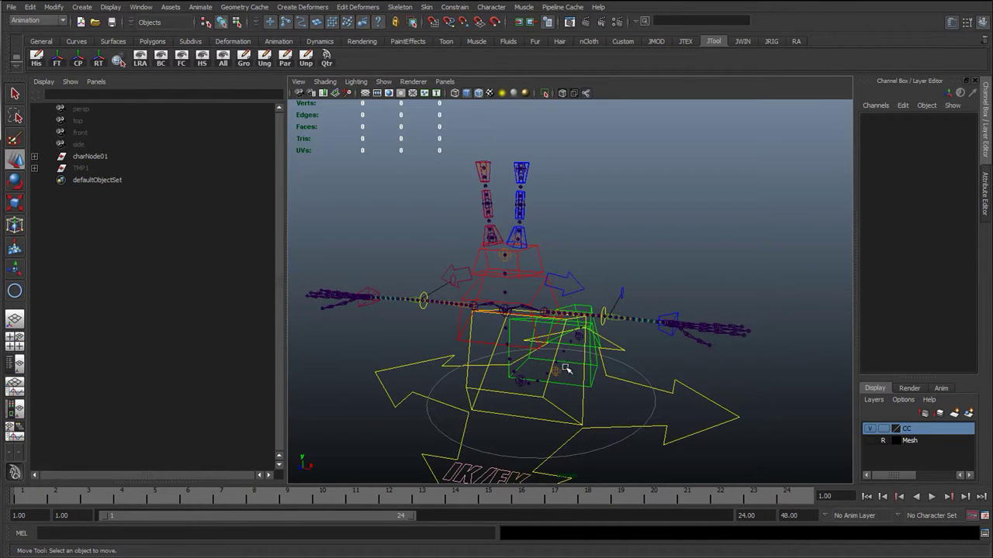
{"action": "left_click_drag", "start_coordinate": [617, 320], "coordinate": [625, 346], "text": "alt"}
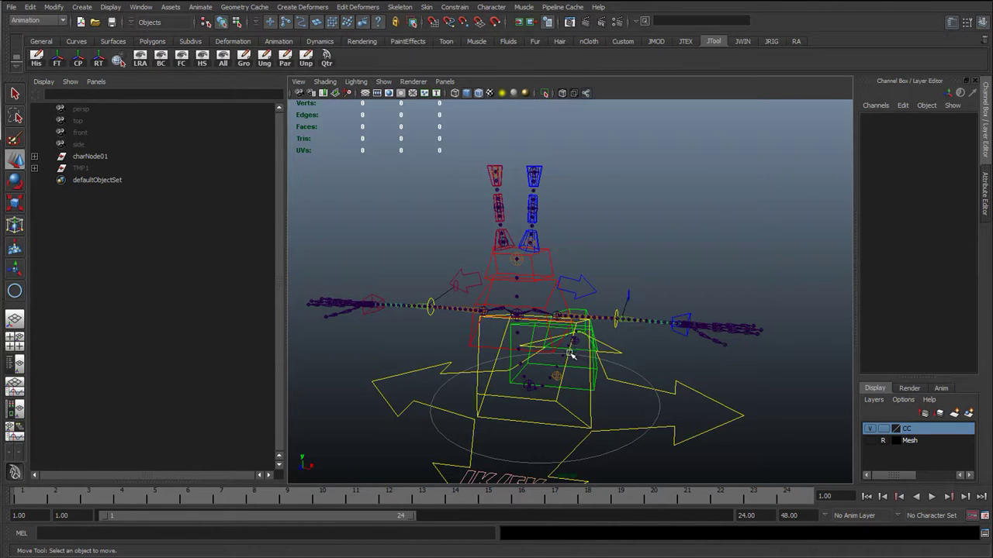
{"action": "left_click_drag", "start_coordinate": [554, 306], "coordinate": [472, 249], "text": "alt"}
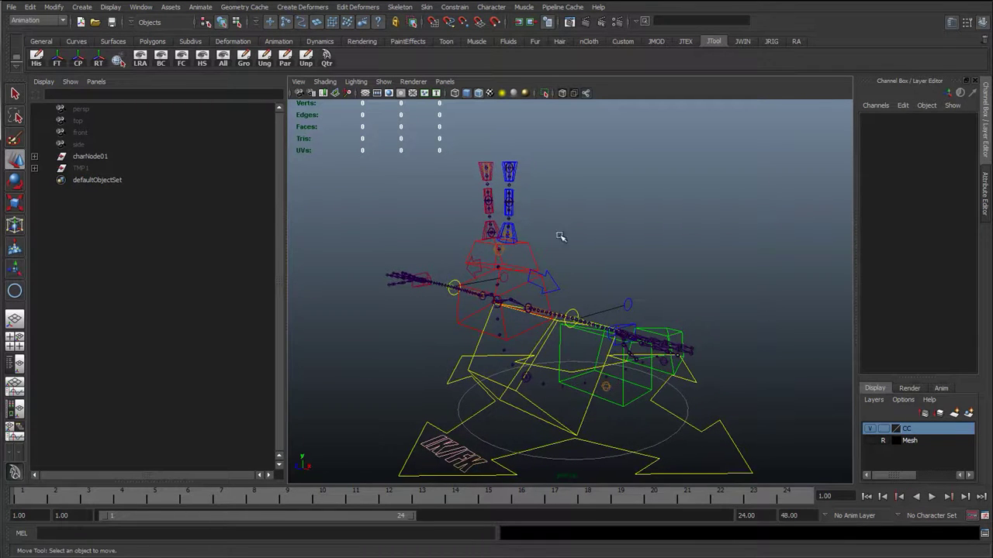